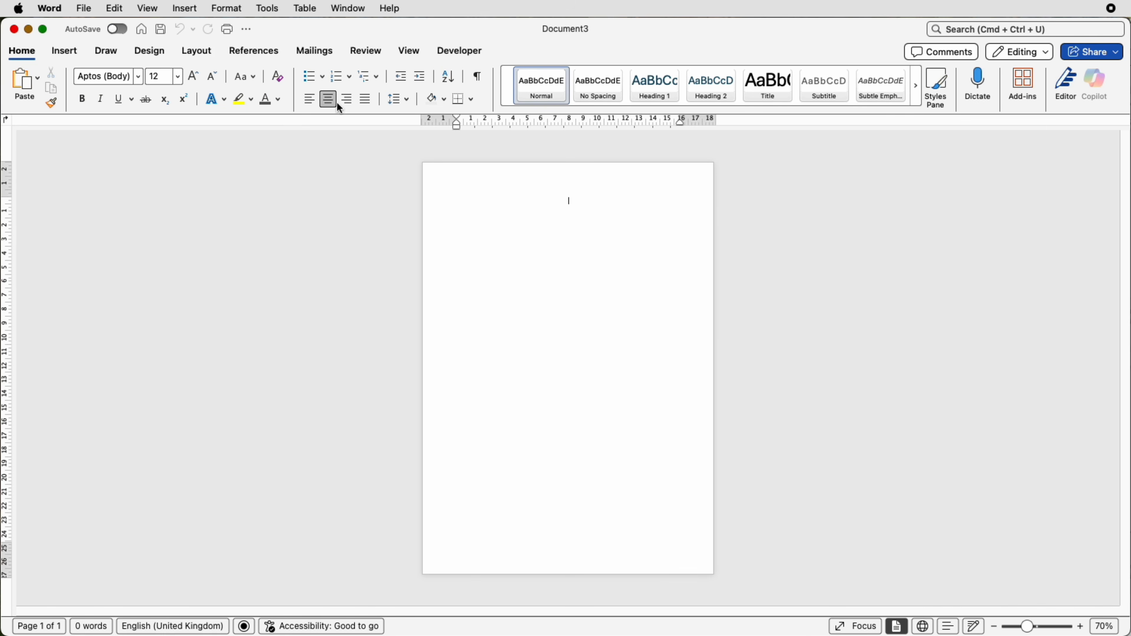
- Set the blank document's page orientation to landscape
click(196, 51)
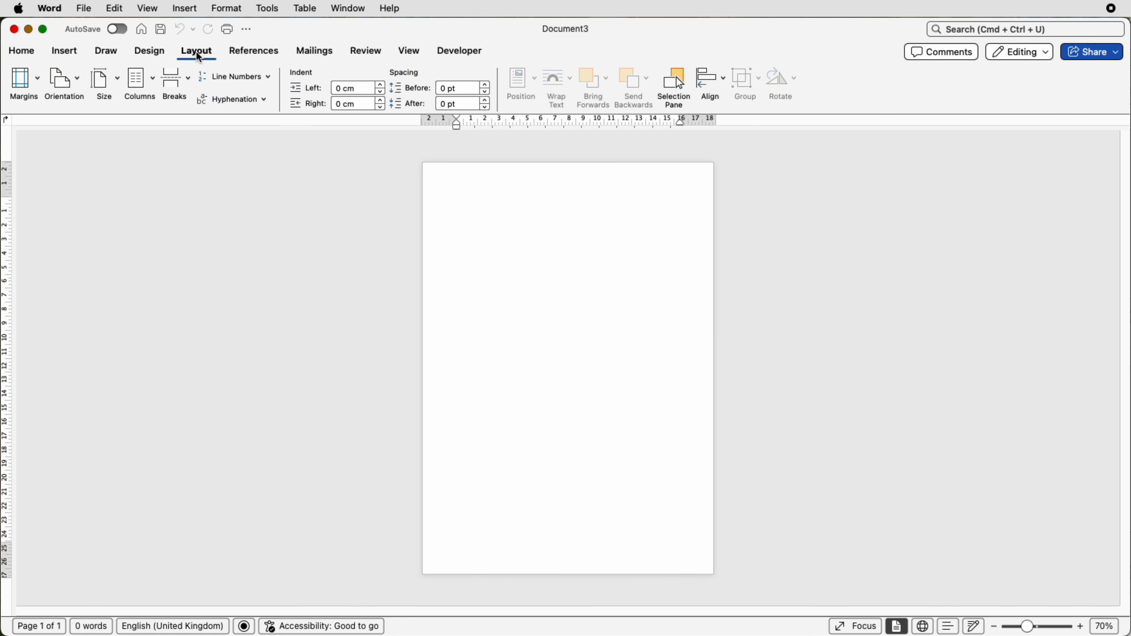
click(81, 83)
click(84, 138)
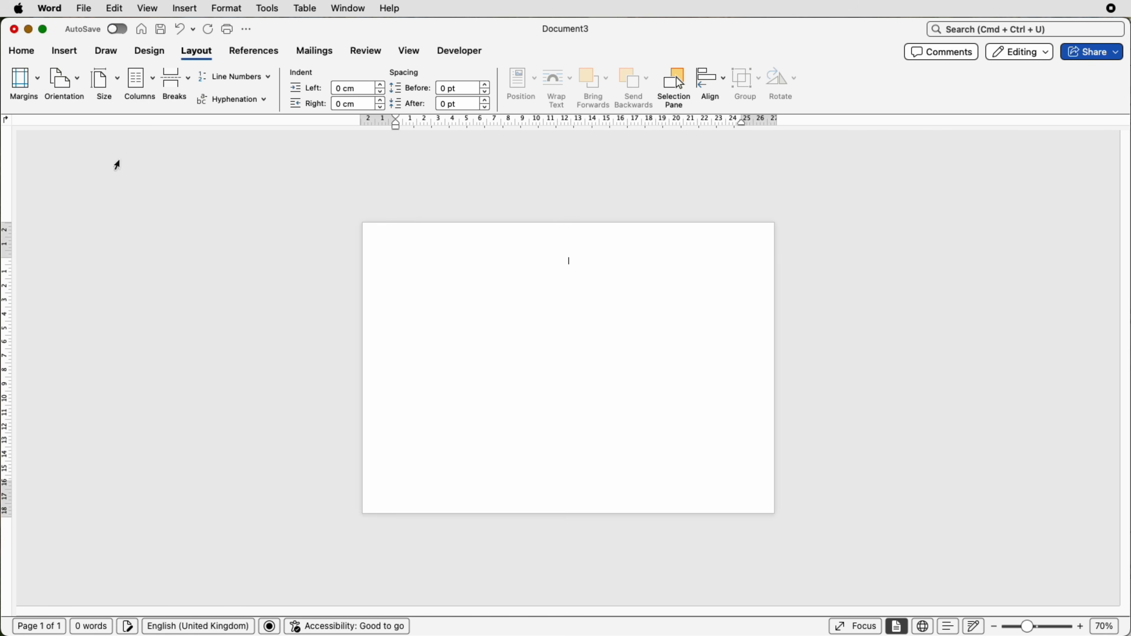
- Choose the white-diamonds-on-black-band art as the page border for the whole document
click(151, 51)
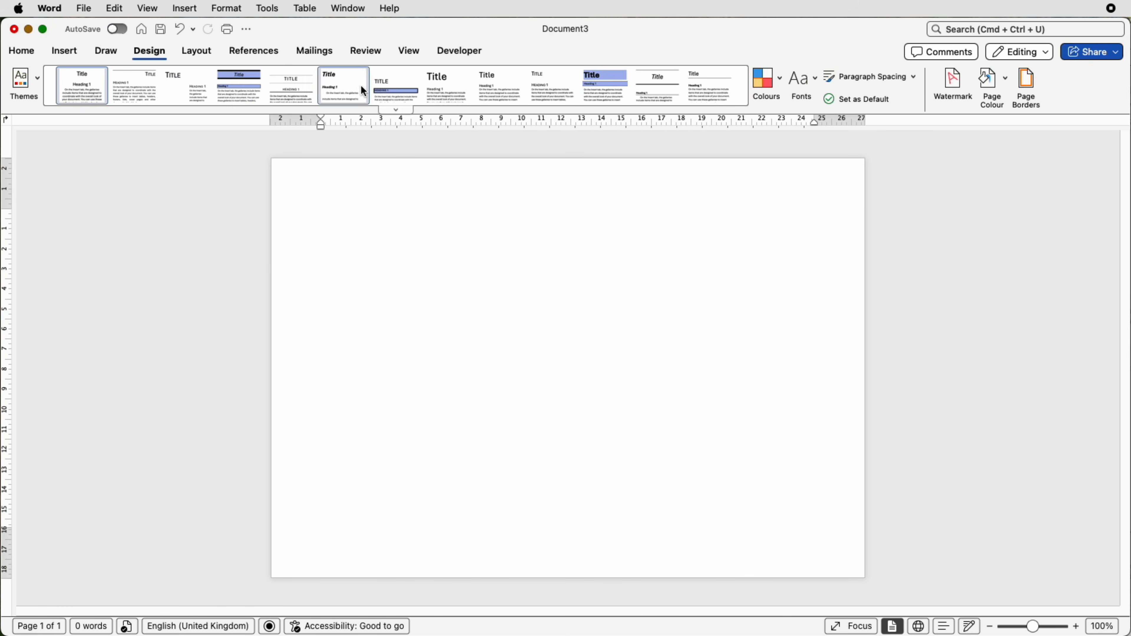
click(1028, 91)
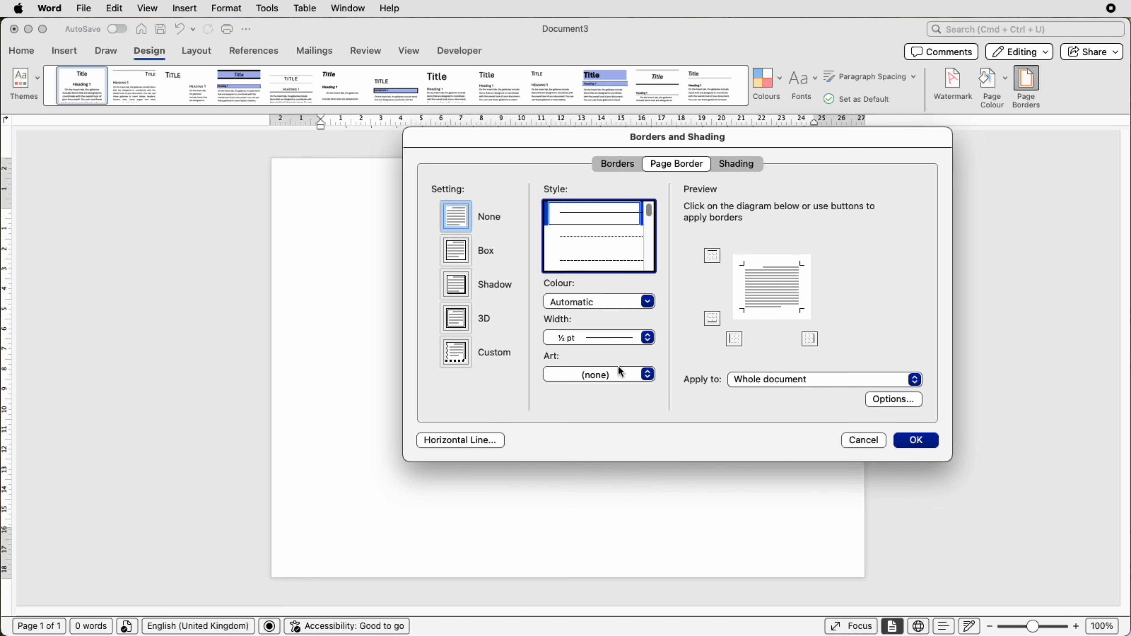
click(648, 374)
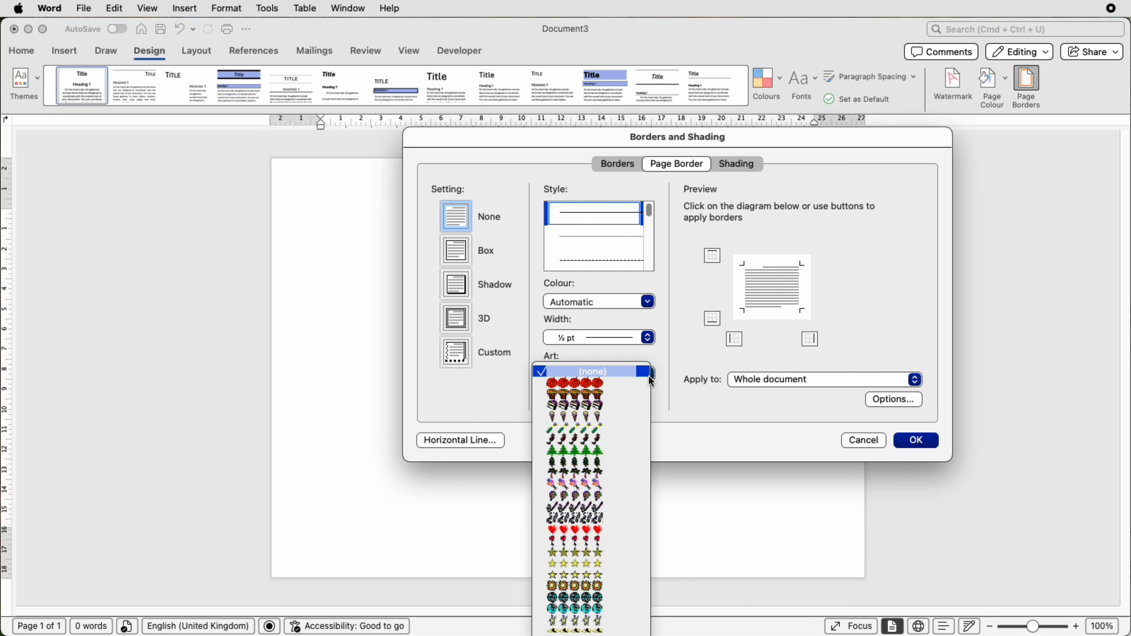
scroll(604, 416, down, 10)
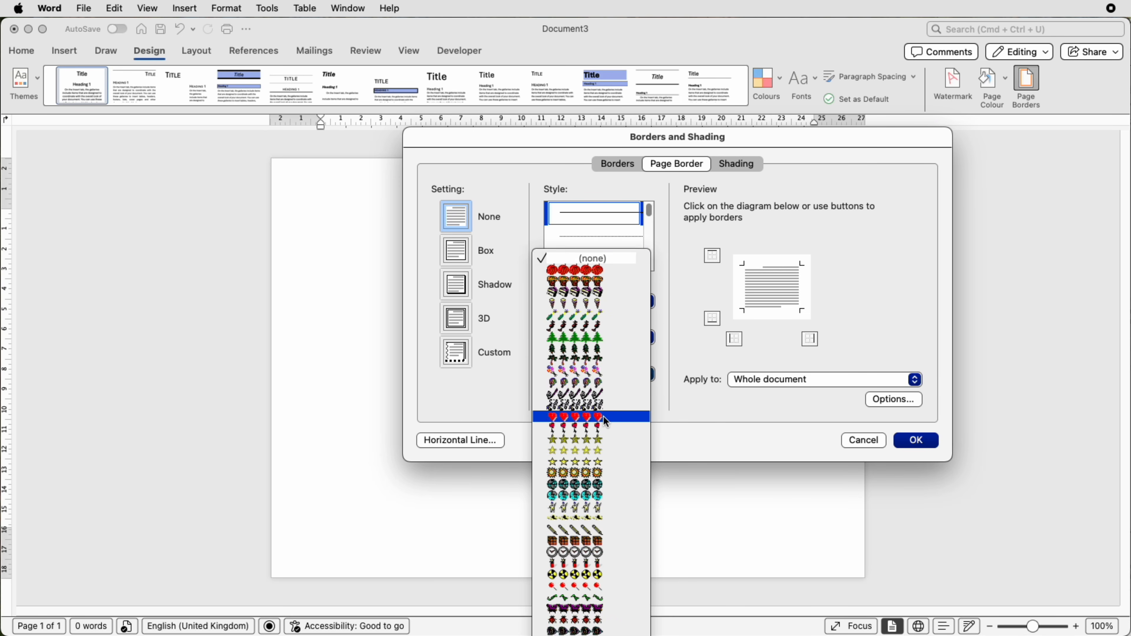
scroll(604, 416, down, 10)
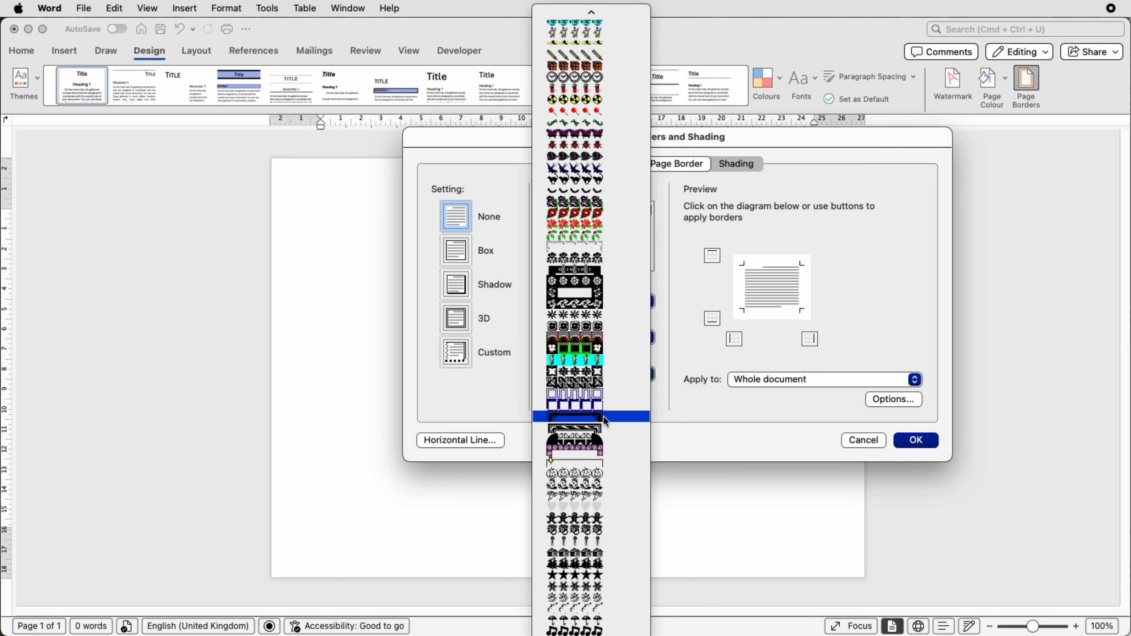
scroll(603, 417, down, 10)
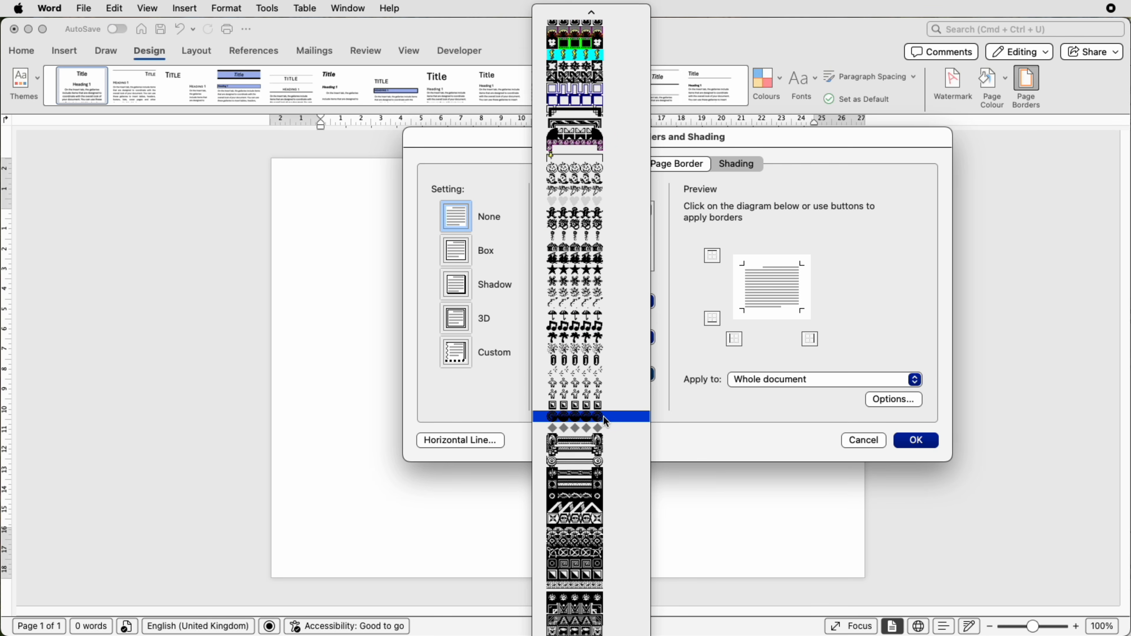
scroll(603, 417, down, 7)
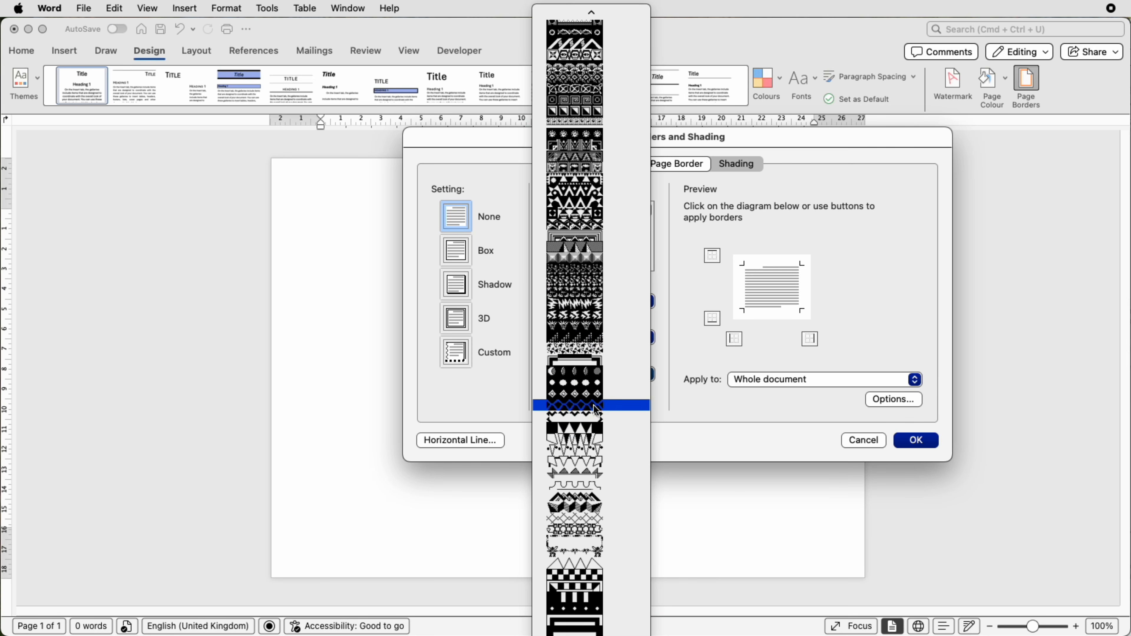
click(575, 394)
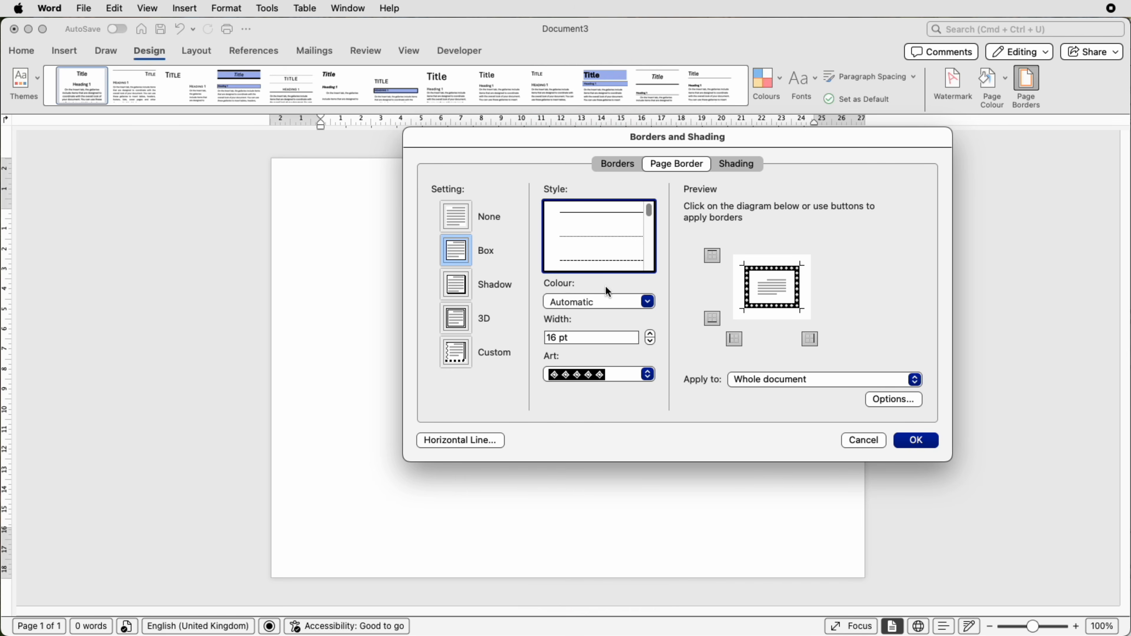
- Colour the art page border medium blue from the theme colours, set its width to 30 pt and apply it
click(648, 303)
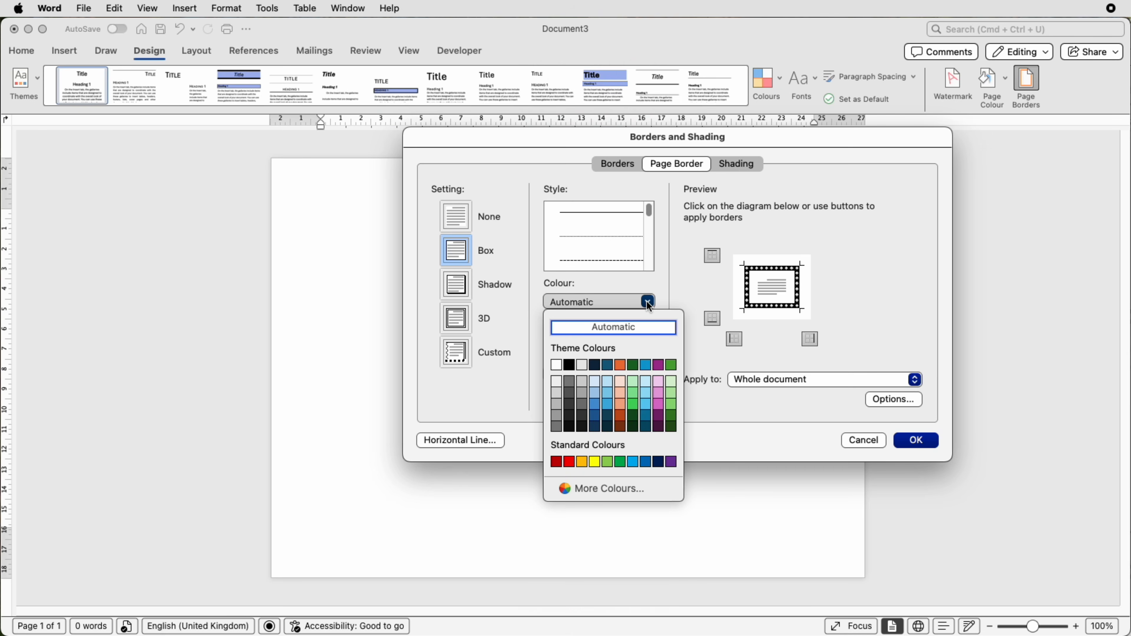
click(595, 405)
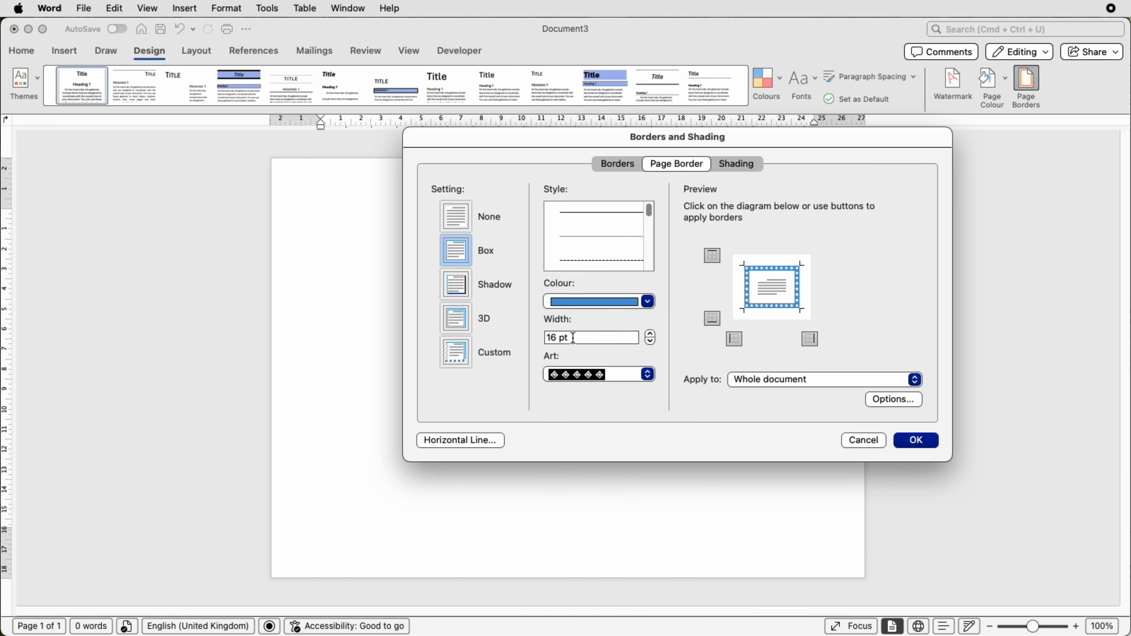
drag(584, 337, 528, 336)
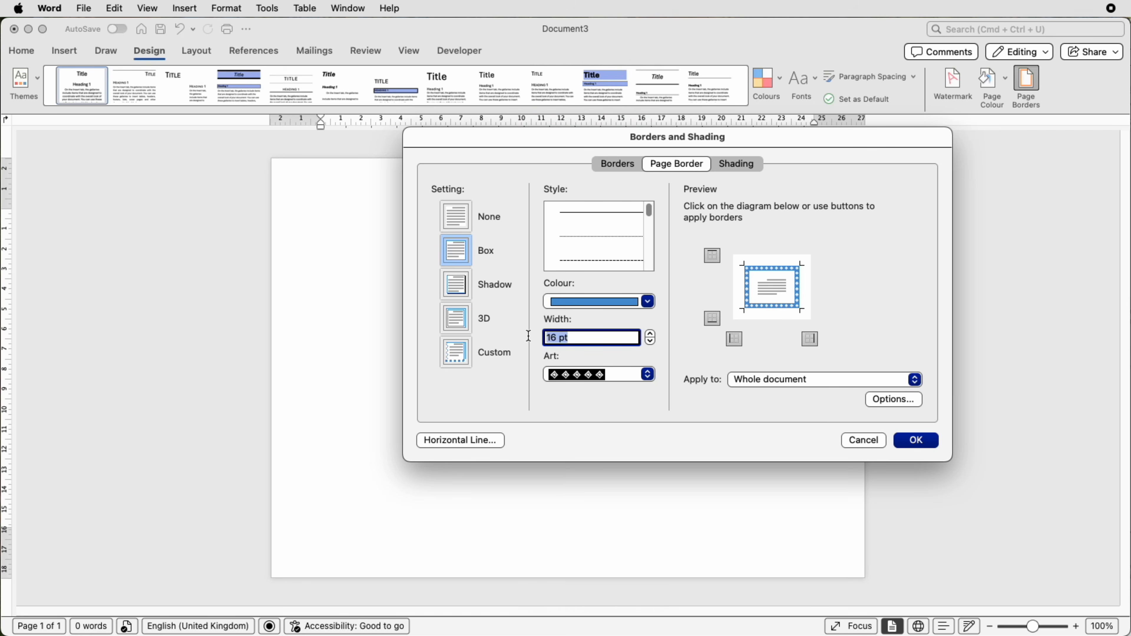
text(30)
click(919, 440)
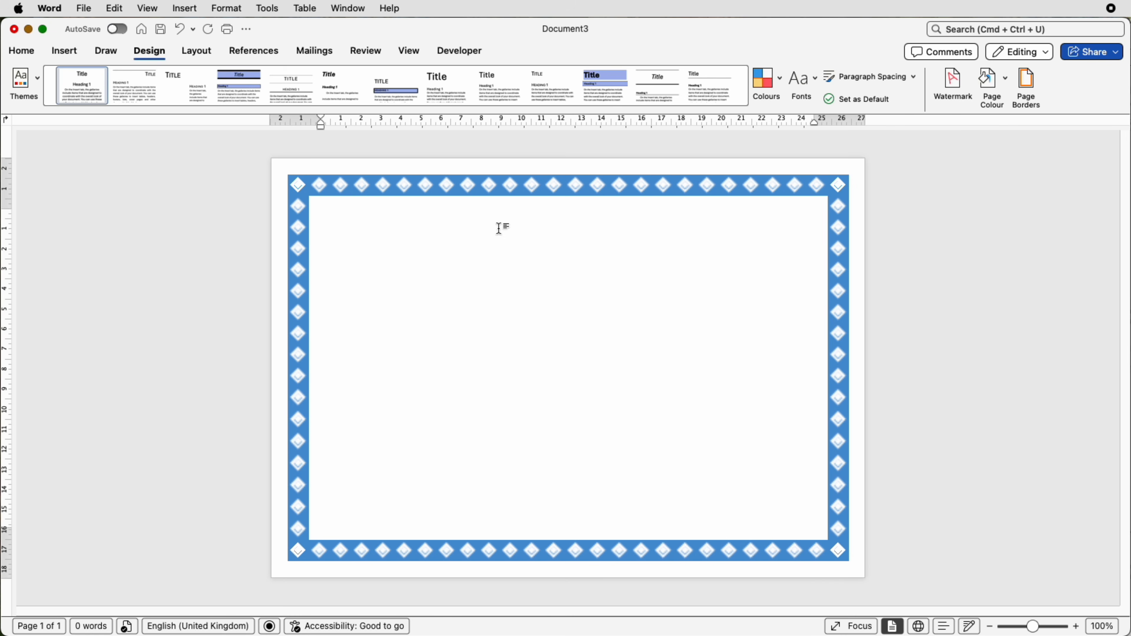
- Review the page border's colour, width and art settings
click(1026, 95)
click(648, 303)
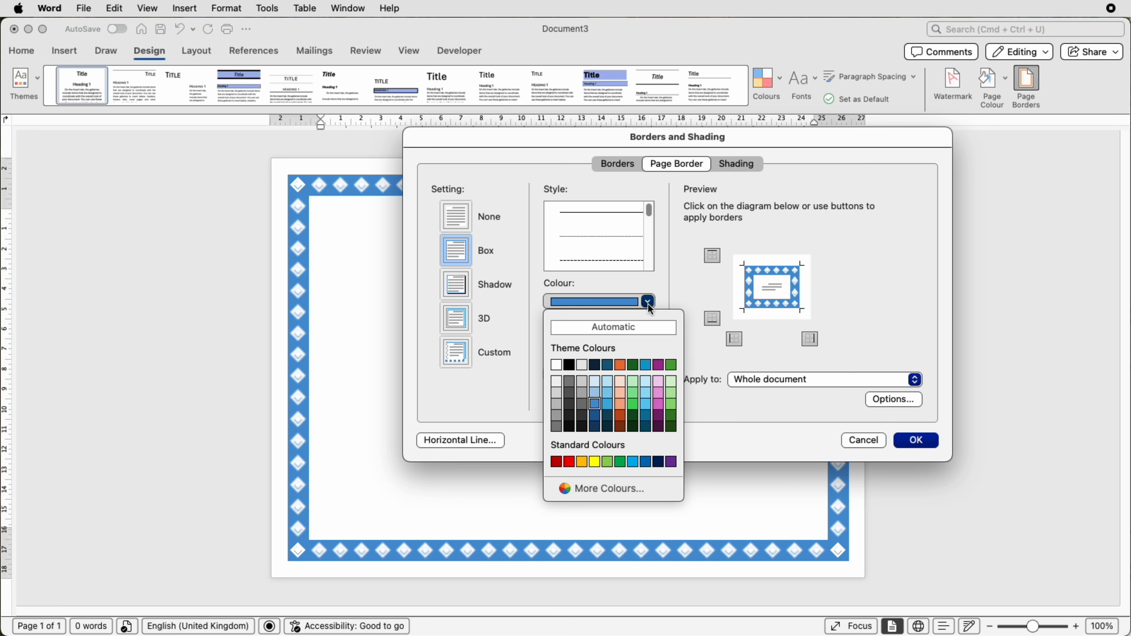
click(648, 303)
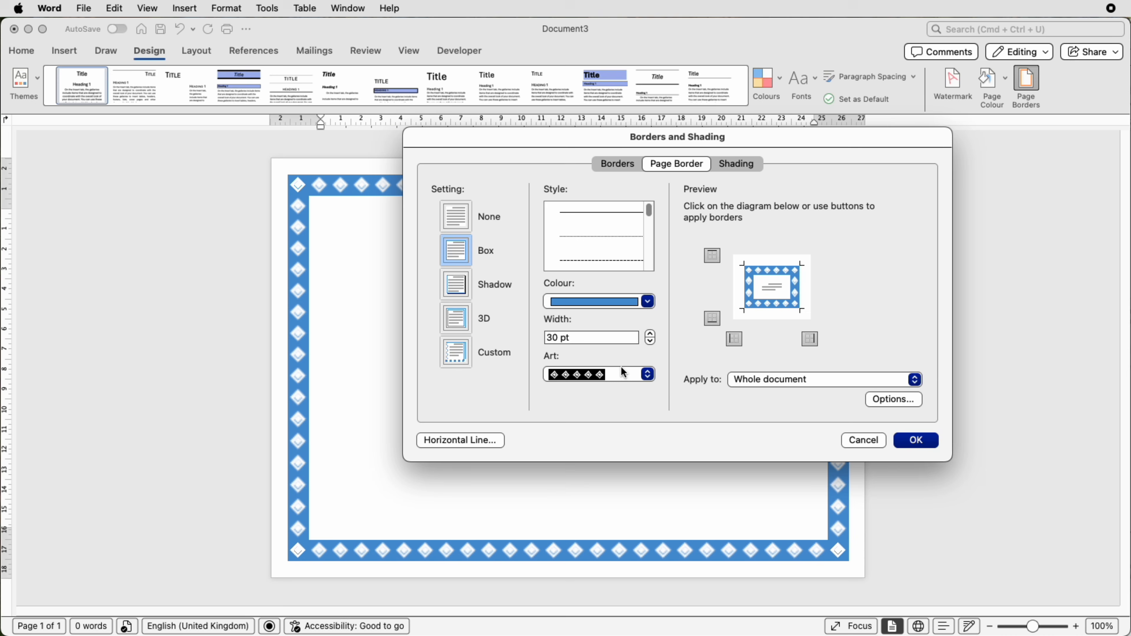
click(904, 440)
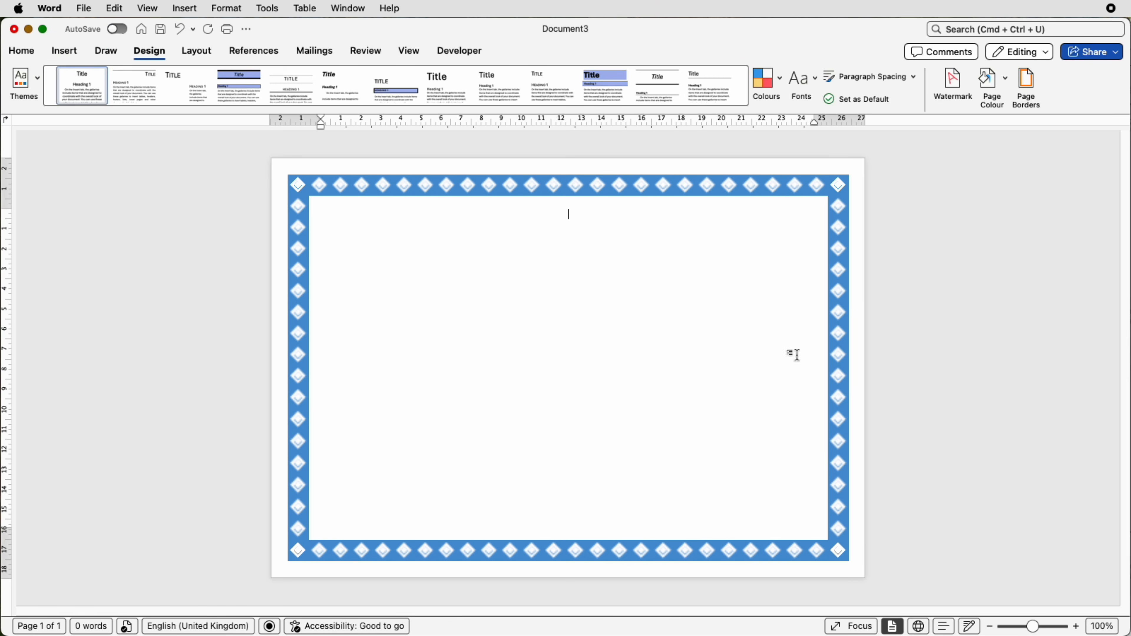
- Draw a text box about 16.84 cm by 3.73 cm near the top of the page and enter "CERTIFICATE" in it
click(66, 51)
click(815, 79)
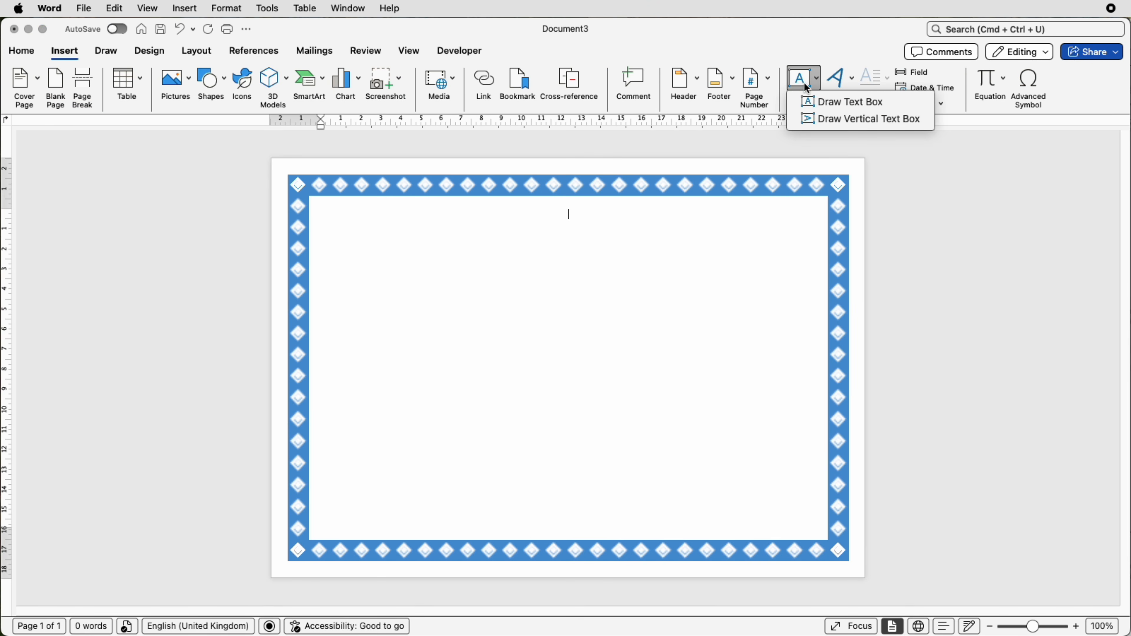
click(825, 107)
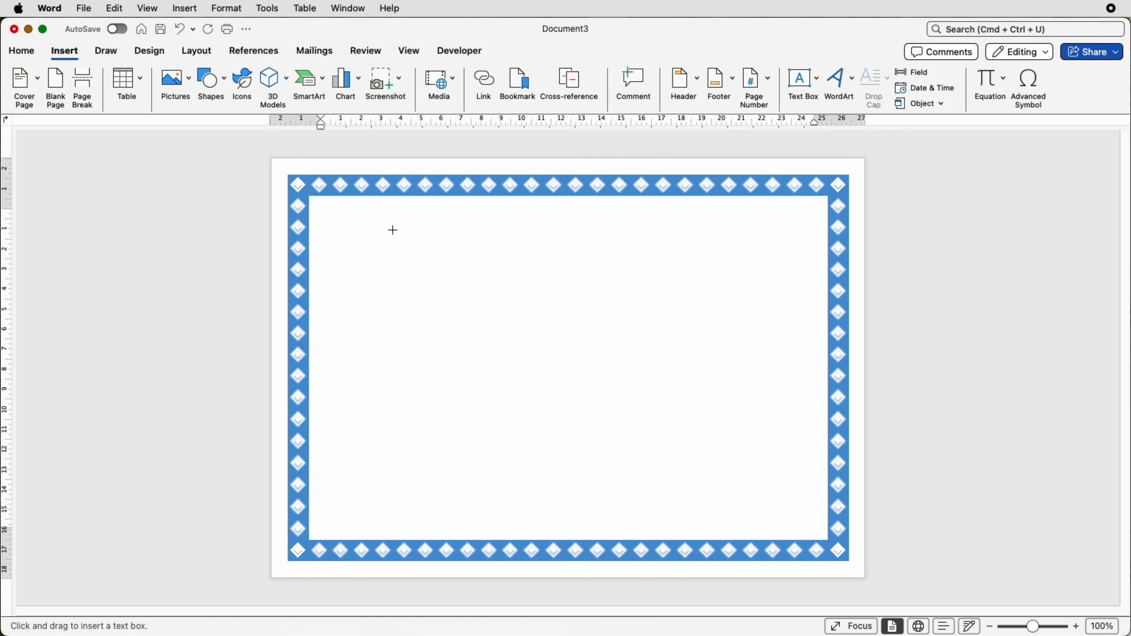
drag(392, 230, 730, 305)
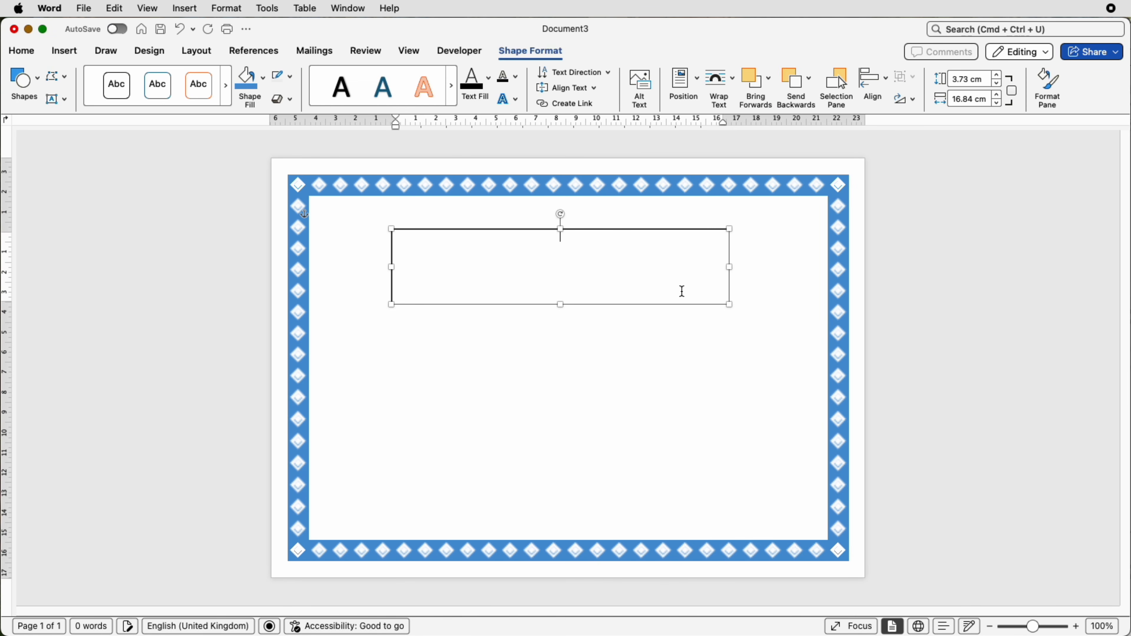
key(Caps_Lock)
text(CERTI)
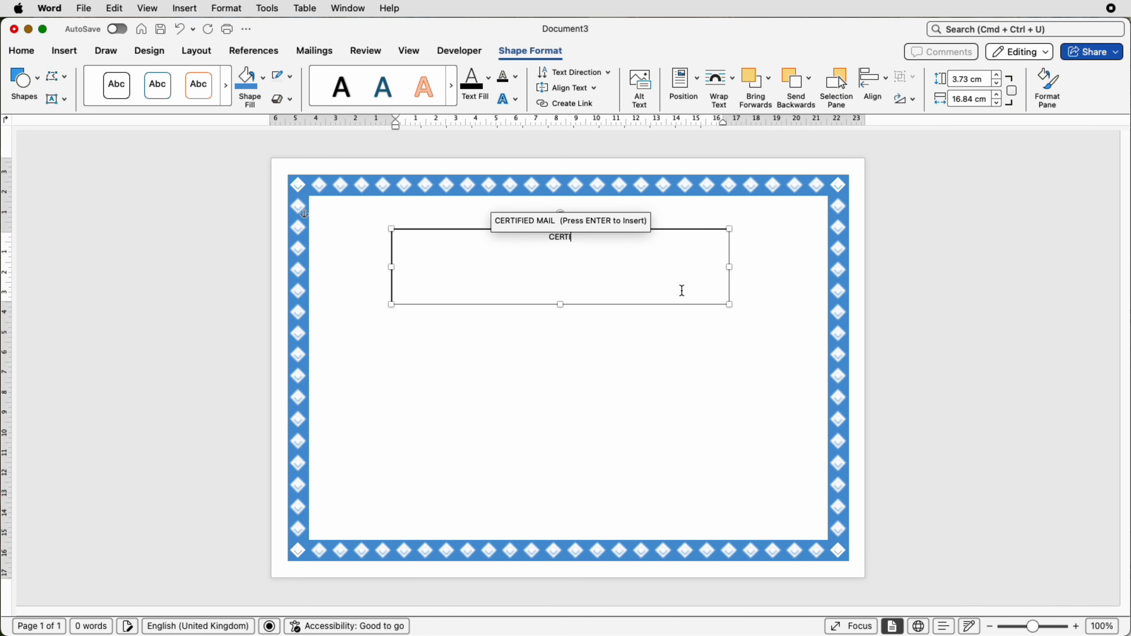
text(FICATE)
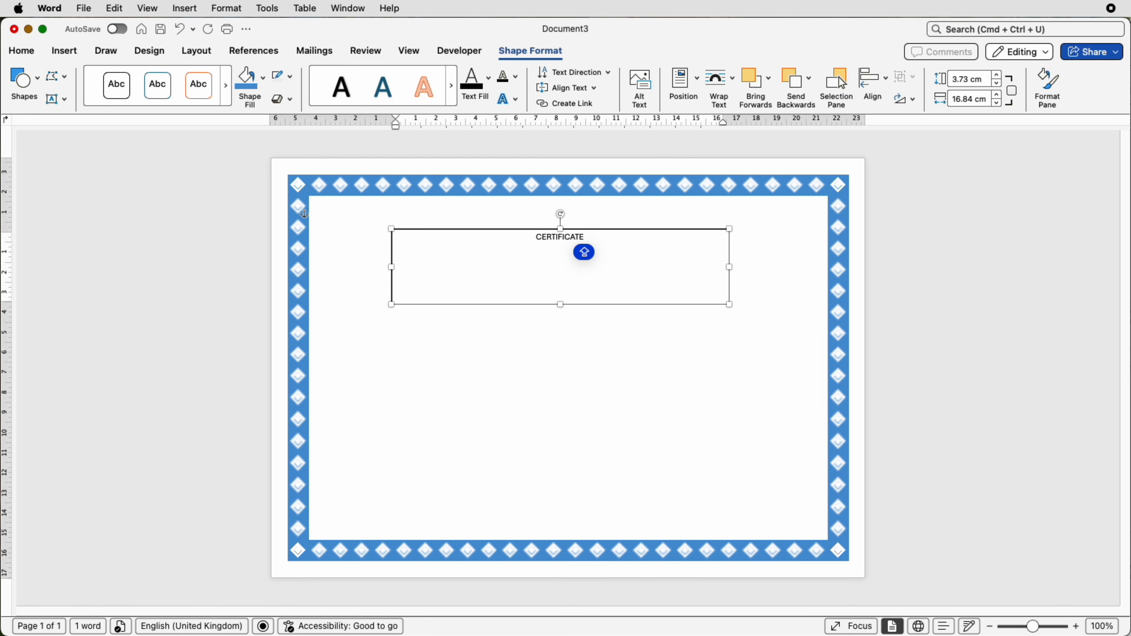
- Format the CERTIFICATE title in Cambria at size 80 and widen its text box so the word fits on one line
key(super+a)
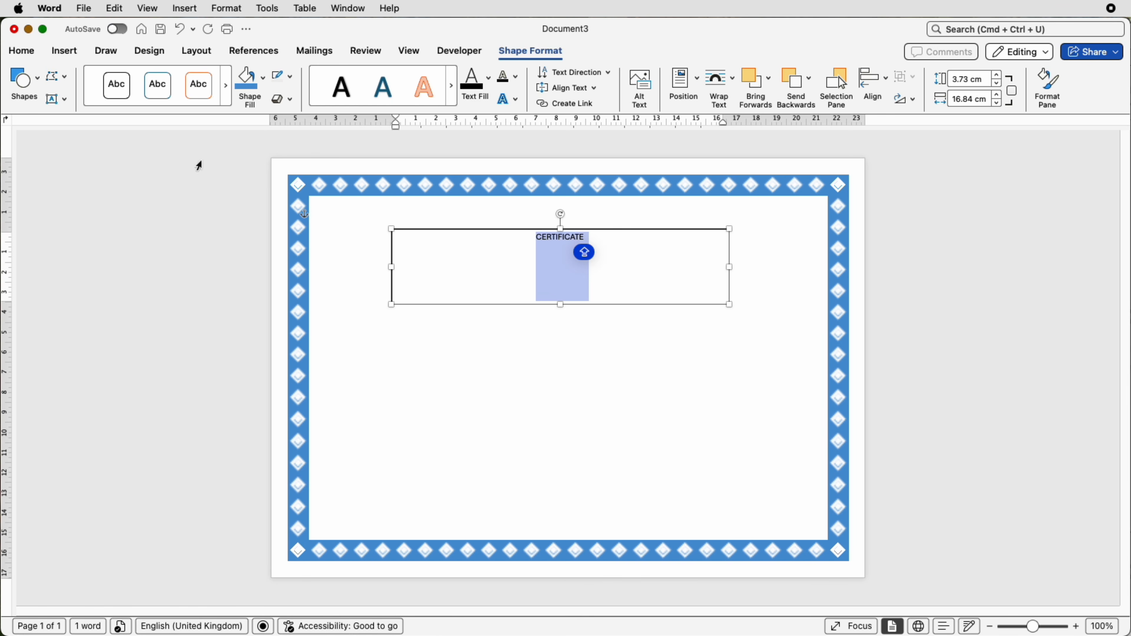
click(23, 51)
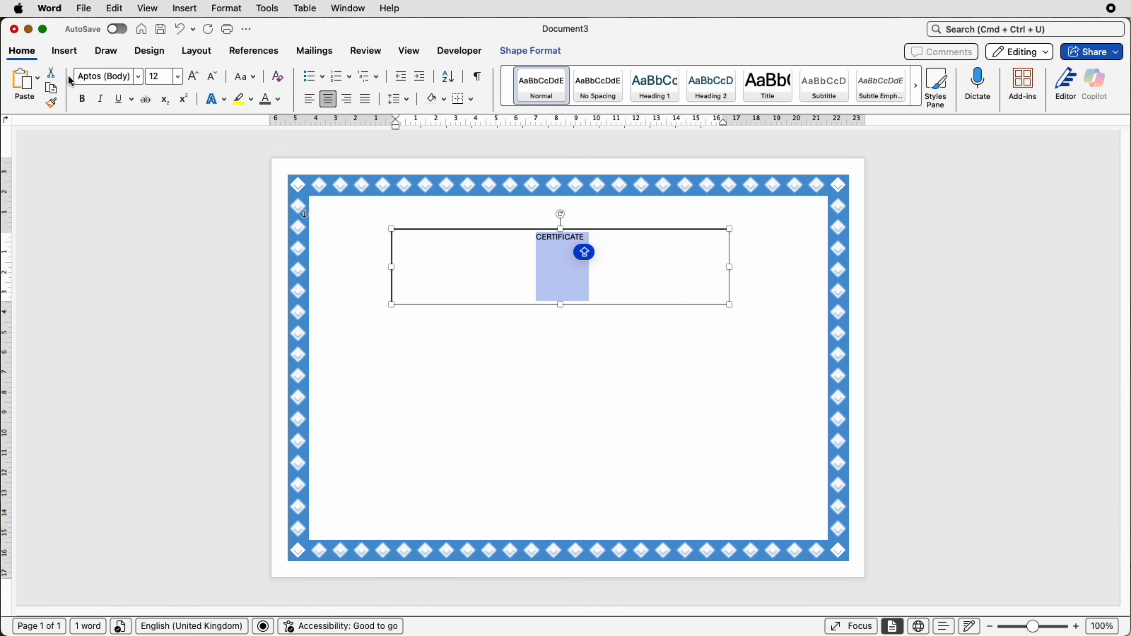
click(138, 76)
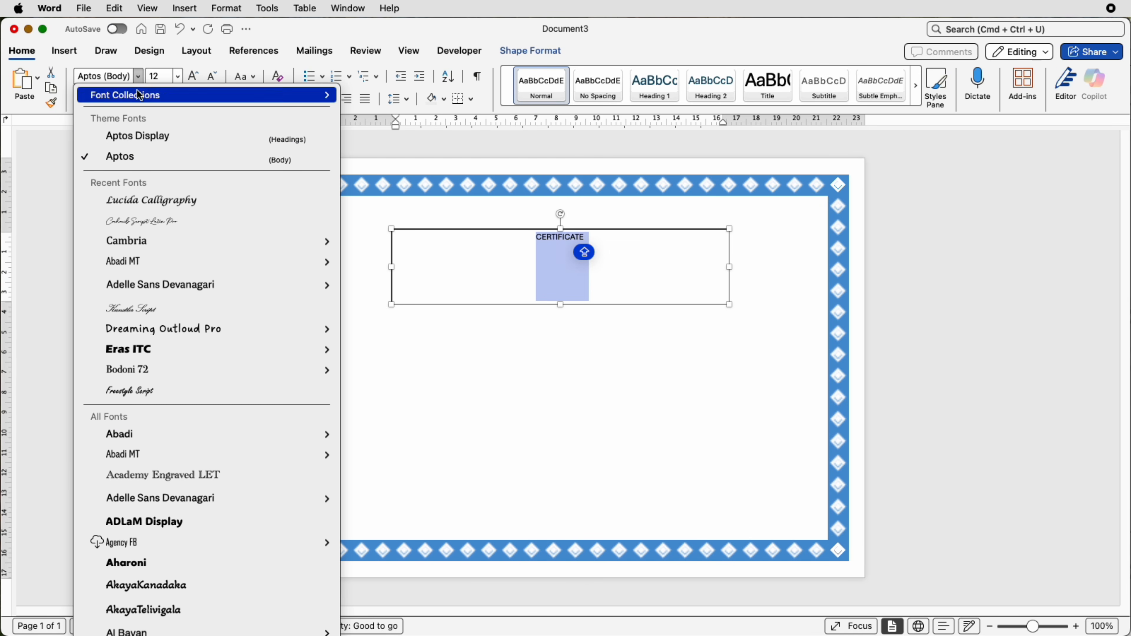
click(130, 243)
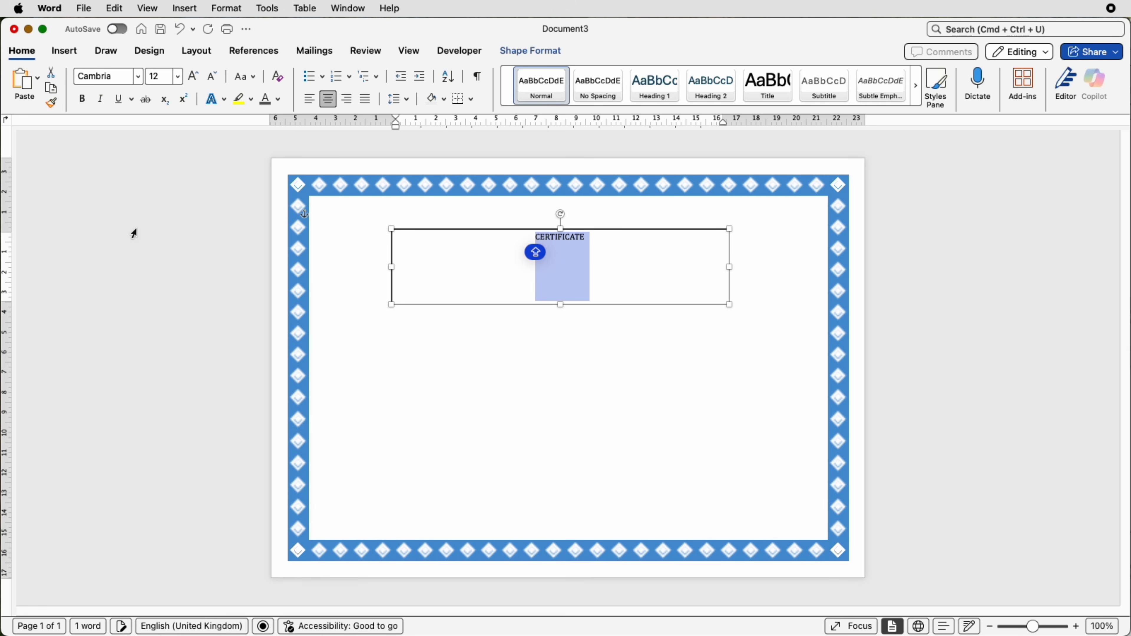
click(157, 77)
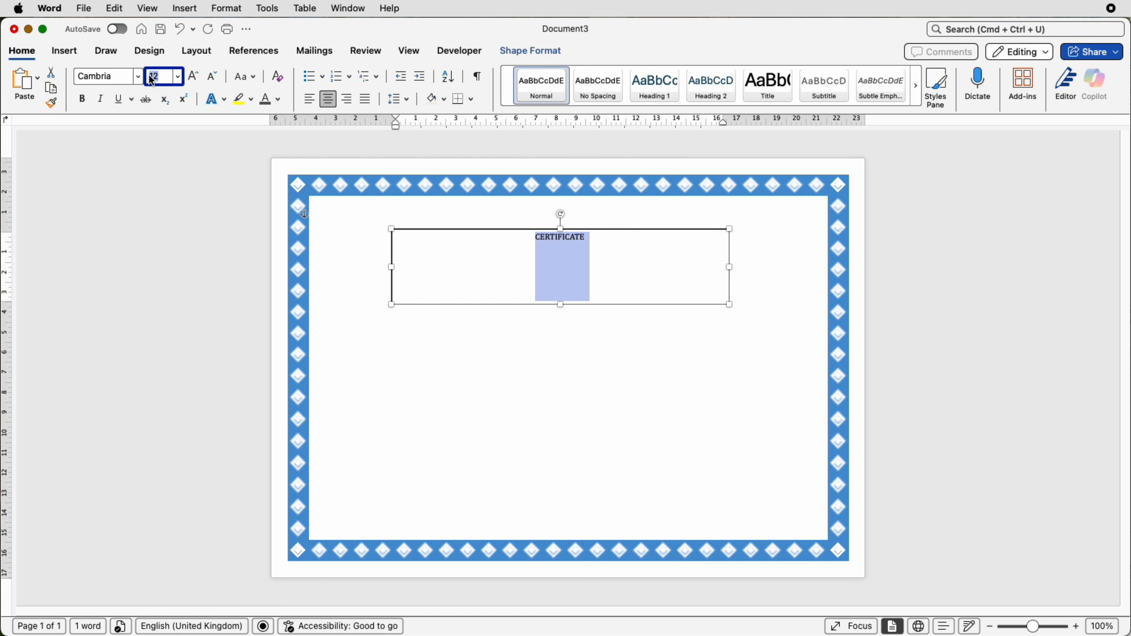
text(80)
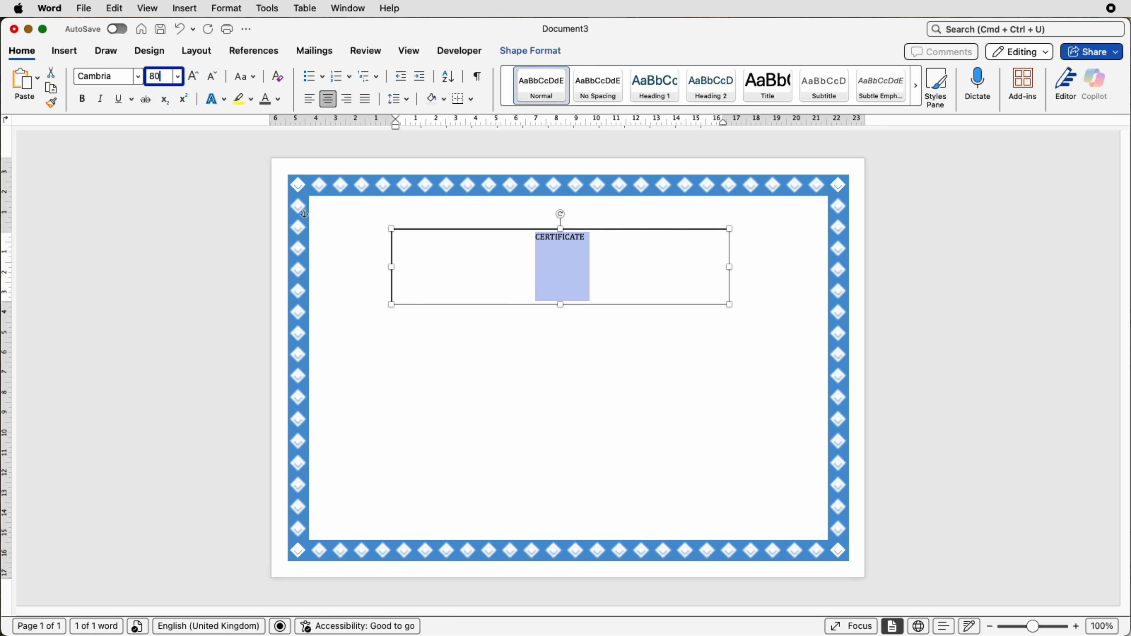
key(Return)
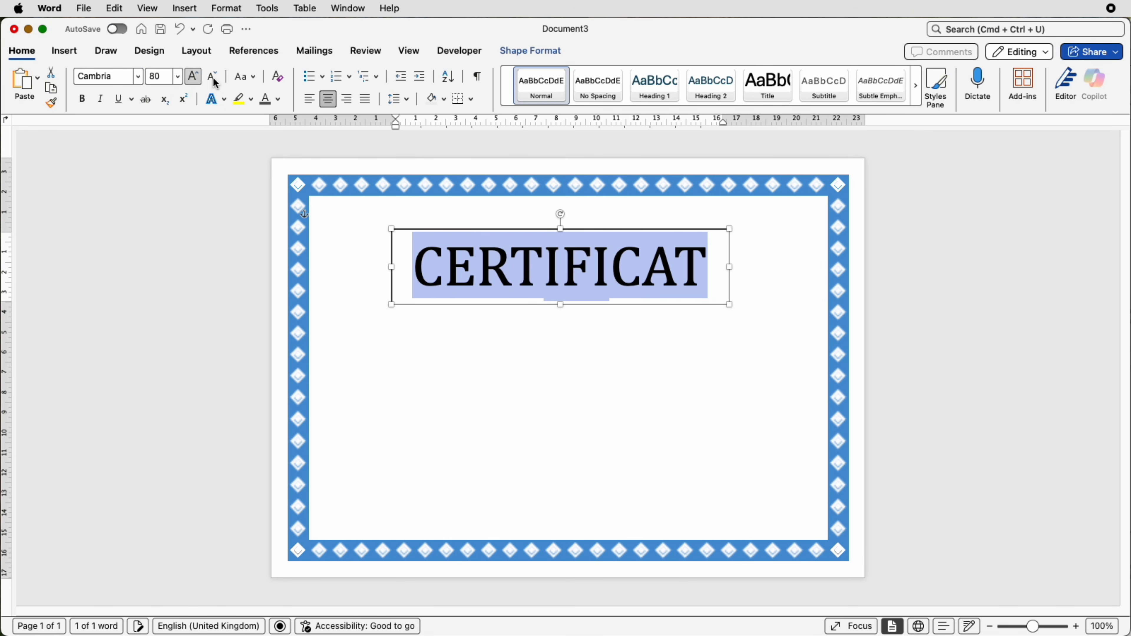
drag(731, 279, 762, 277)
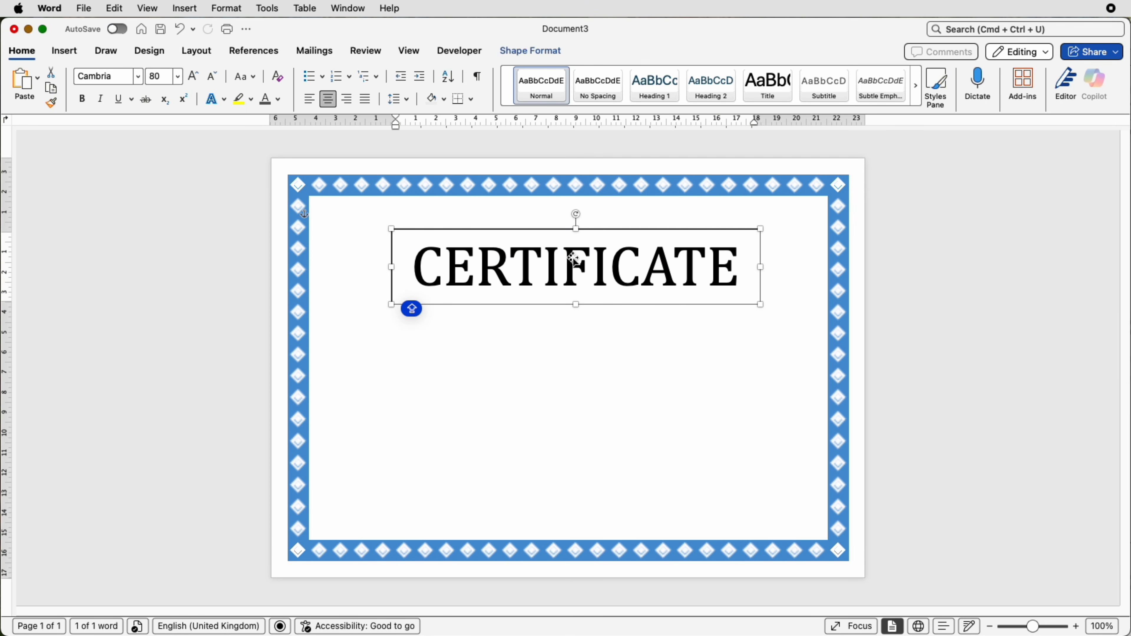
click(277, 100)
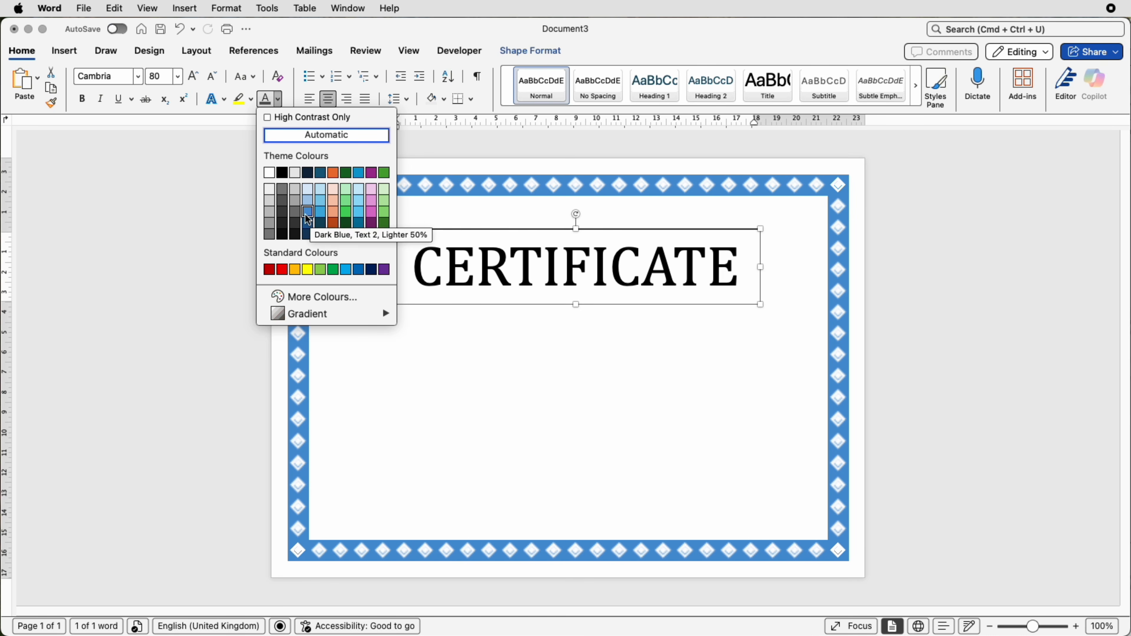
click(298, 292)
click(643, 265)
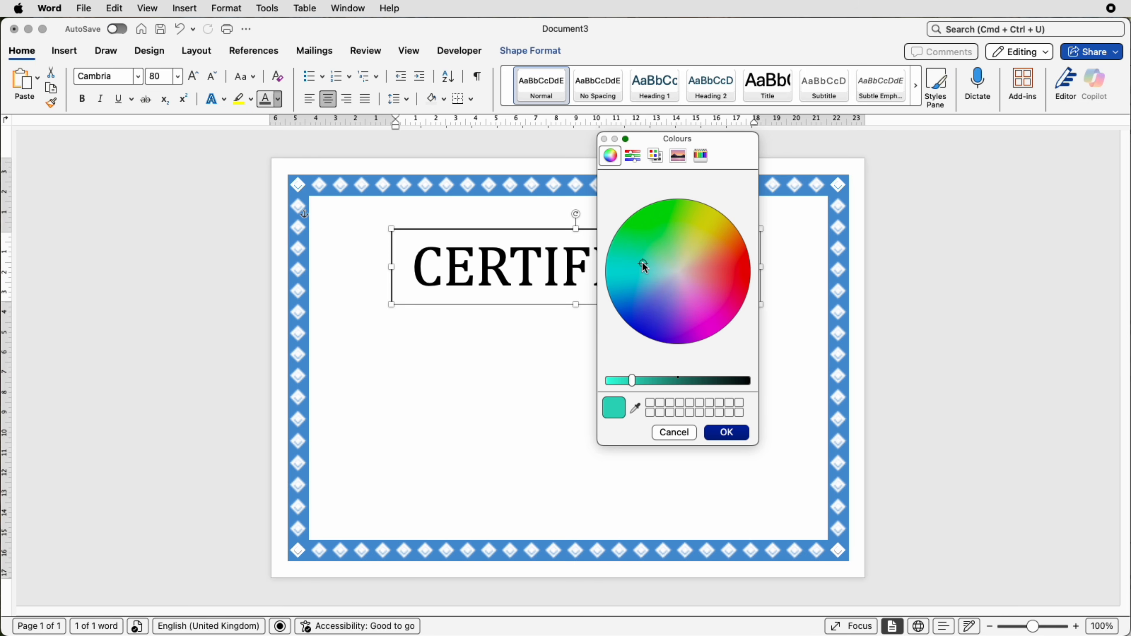
drag(644, 264, 701, 303)
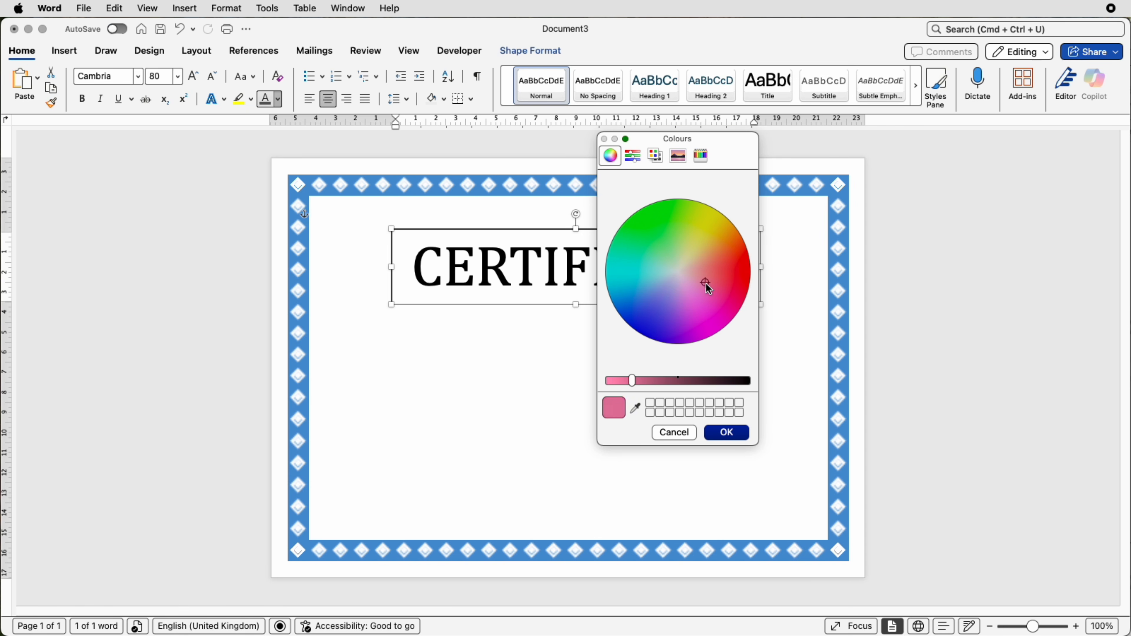
mouse_move(632, 387)
mouse_down()
mouse_move(611, 385)
mouse_move(661, 386)
mouse_move(626, 389)
mouse_up()
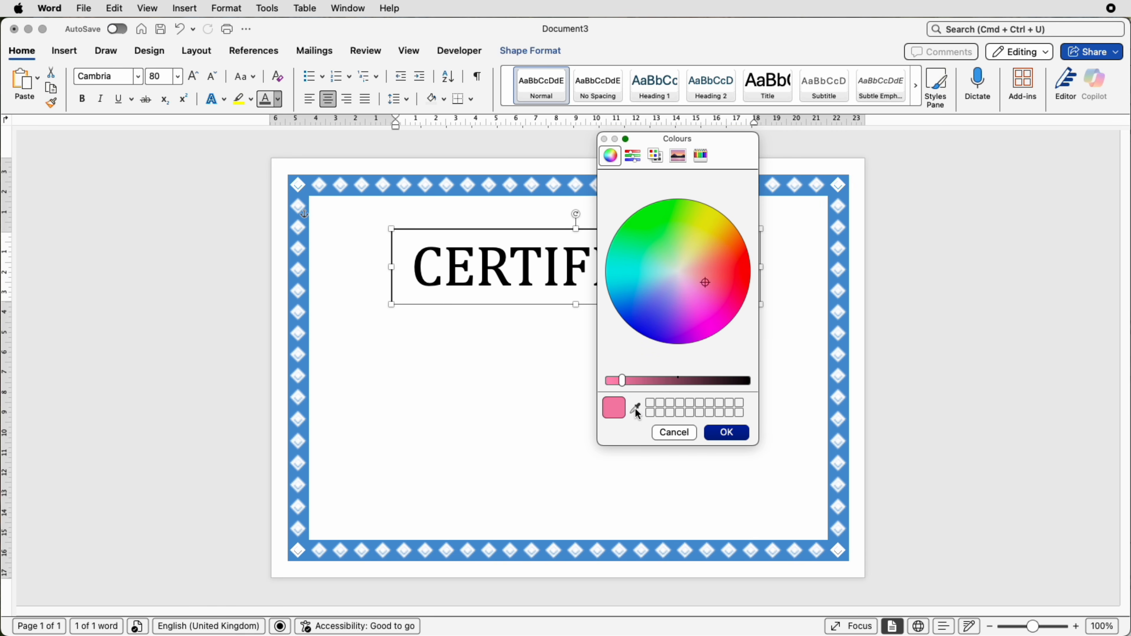
click(636, 407)
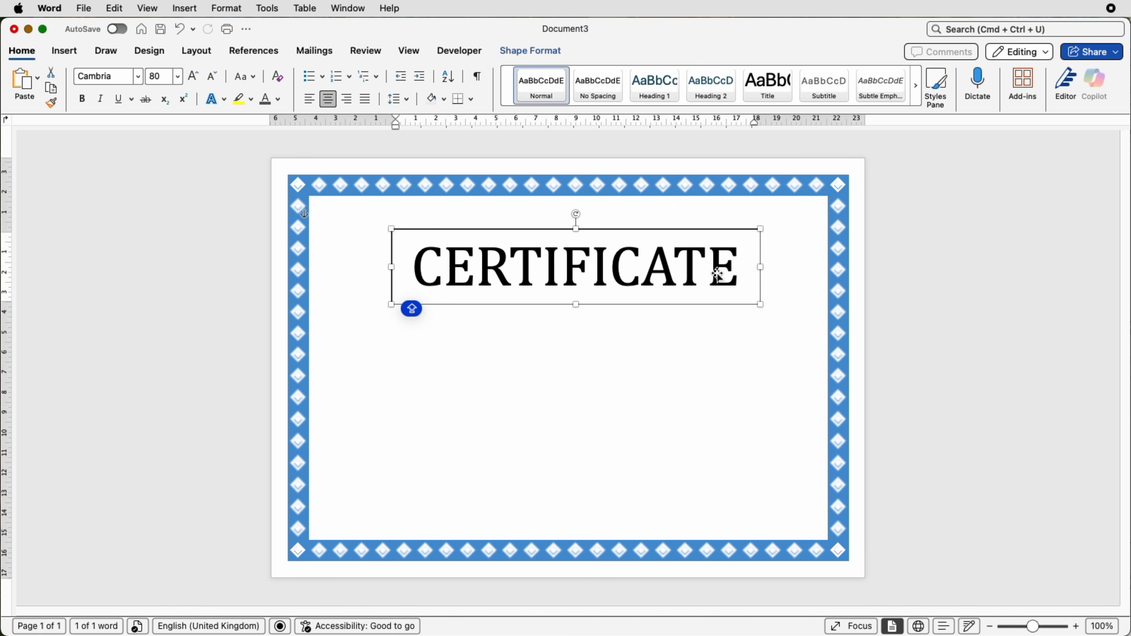
- Colour the CERTIFICATE title dark blue from the theme colours
click(277, 103)
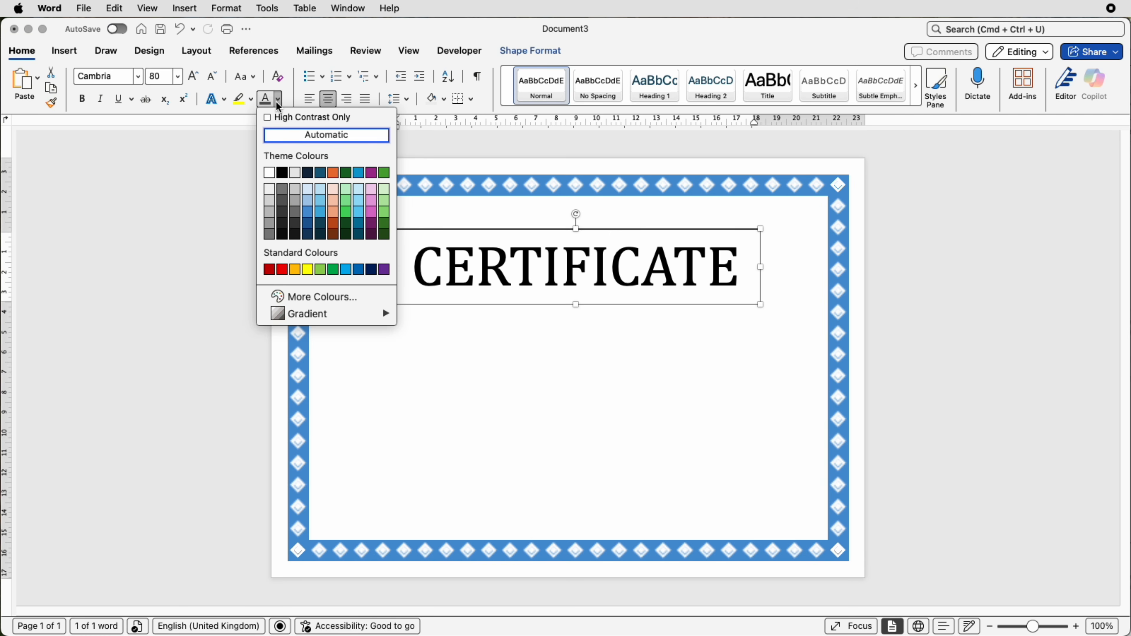
click(310, 231)
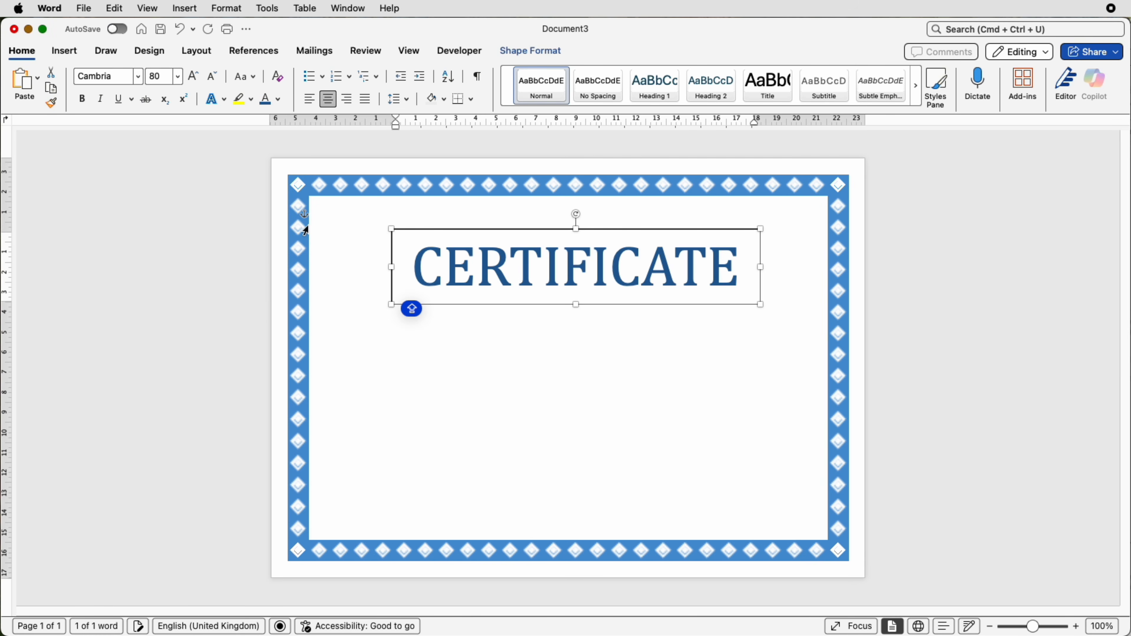
click(581, 352)
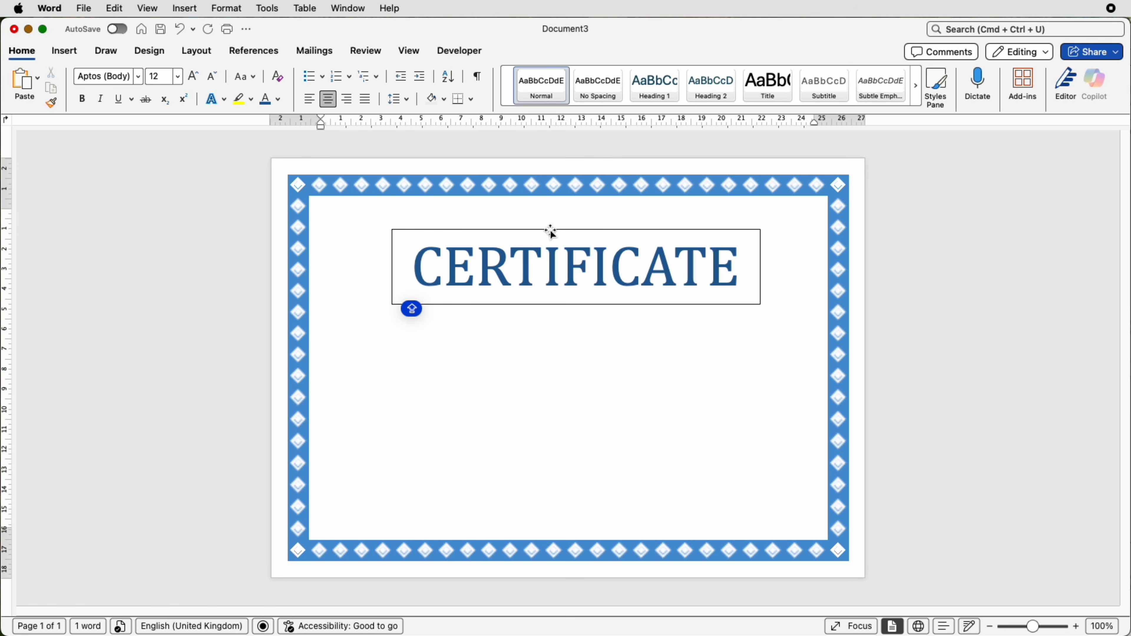
- Remove the outline and fill from the title's text box and shift it slightly up the page
drag(479, 270, 478, 276)
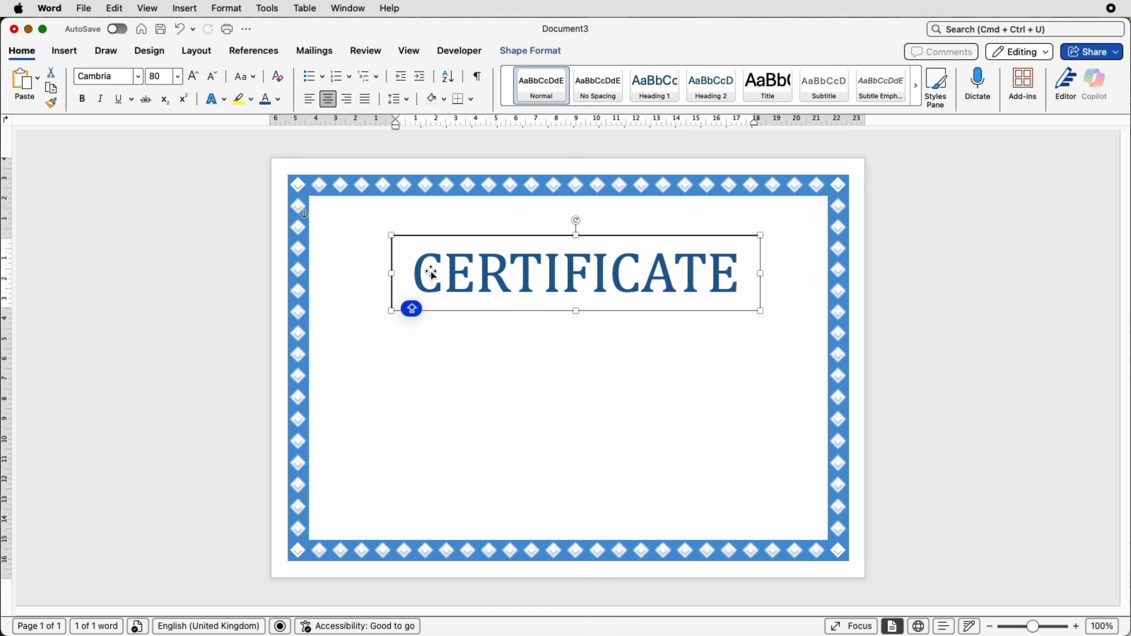
click(511, 52)
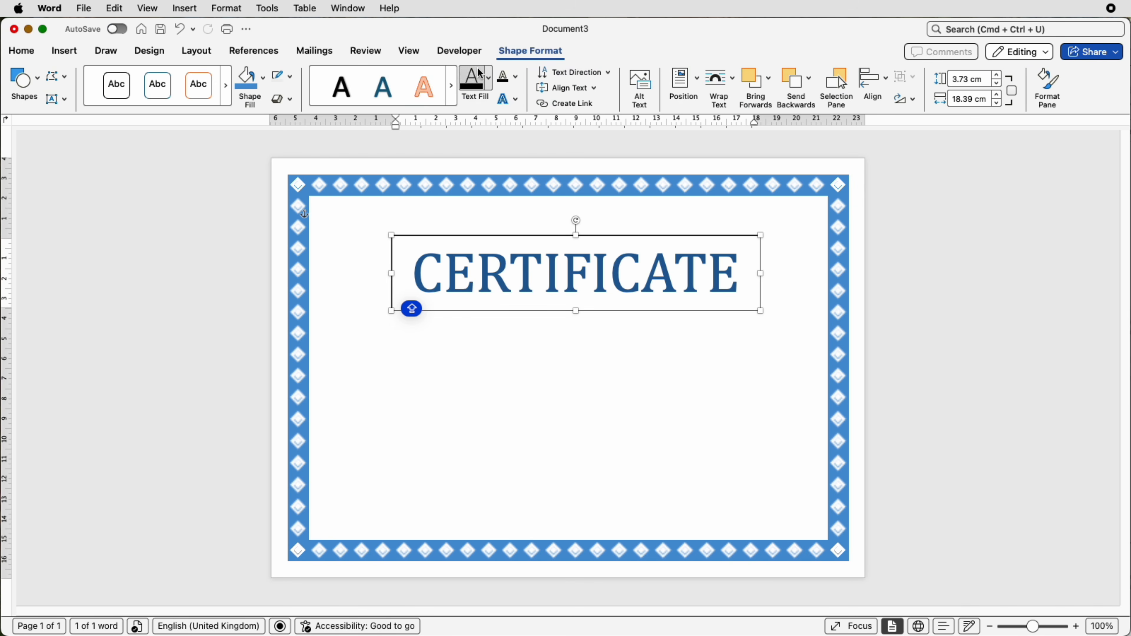
click(290, 83)
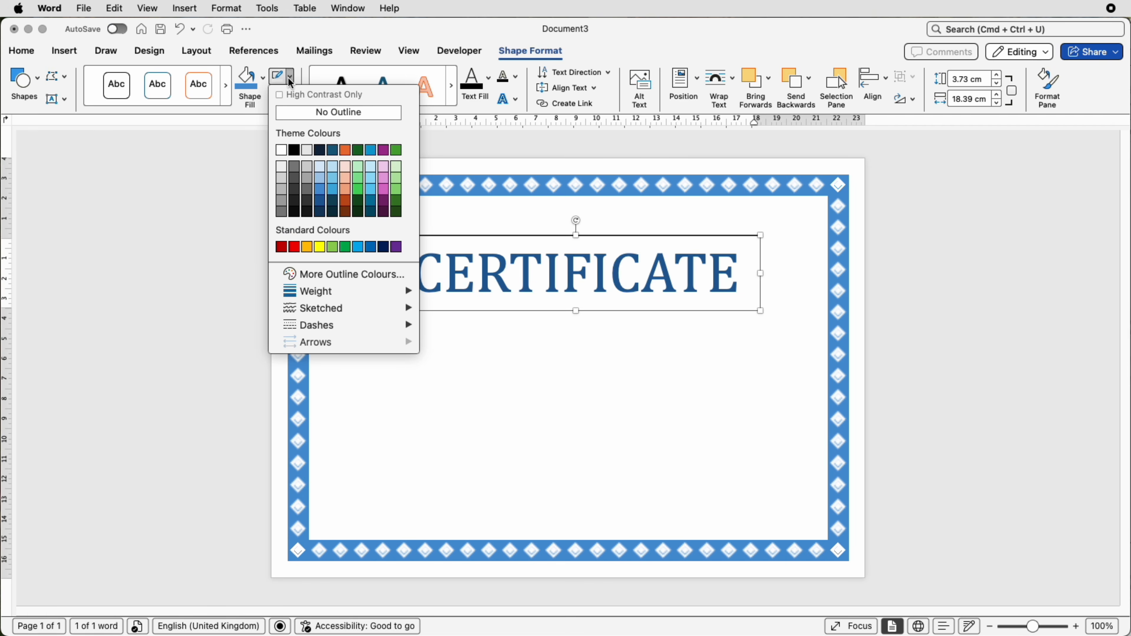
click(293, 114)
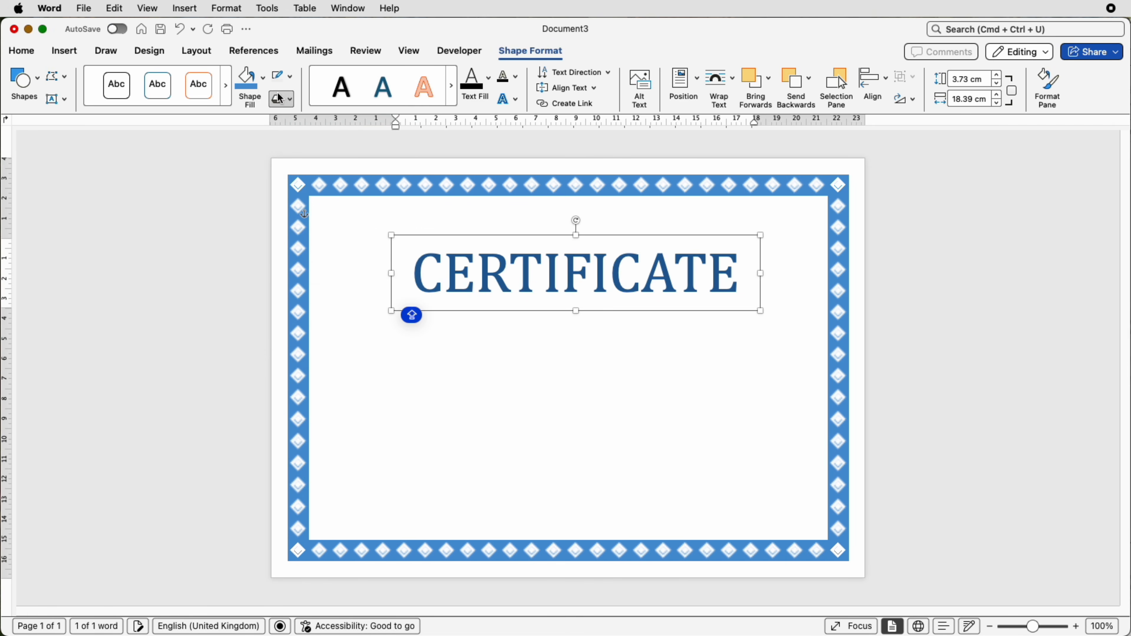
click(264, 84)
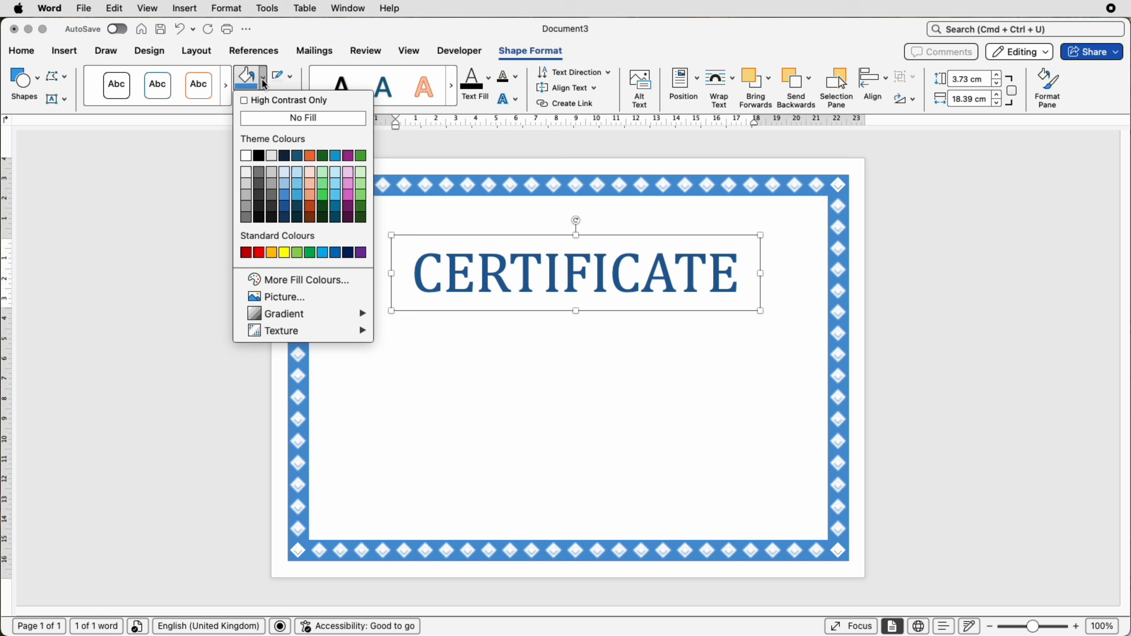
click(271, 119)
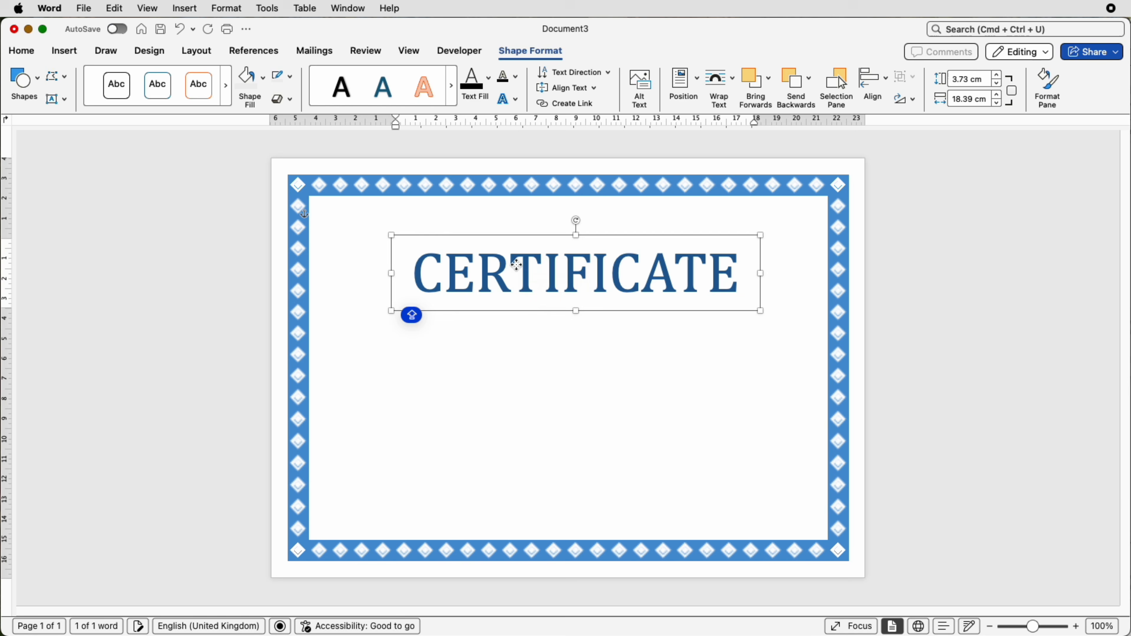
mouse_move(512, 262)
mouse_down()
mouse_move(520, 207)
mouse_move(515, 261)
mouse_up()
click(503, 337)
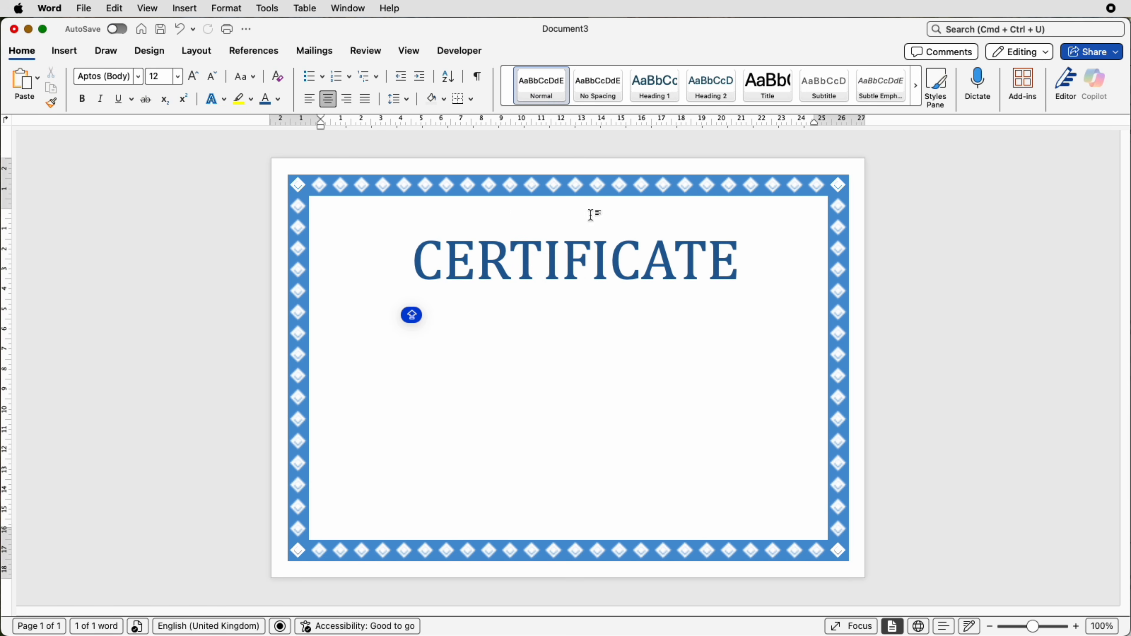
- Centre the title's text box horizontally between the page margins
click(626, 263)
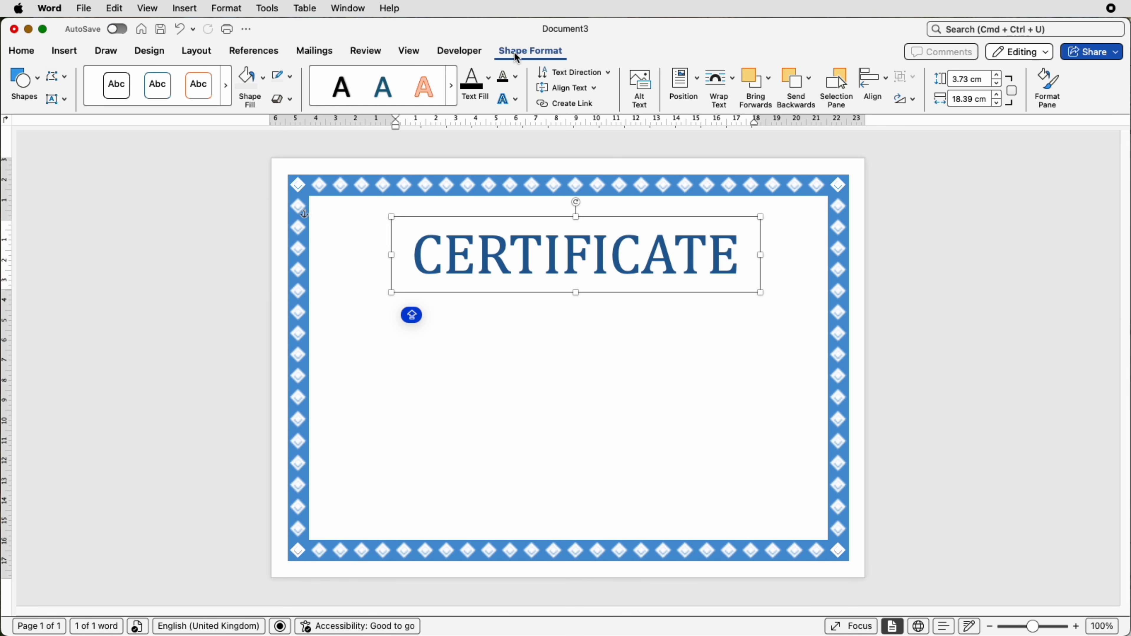
click(880, 81)
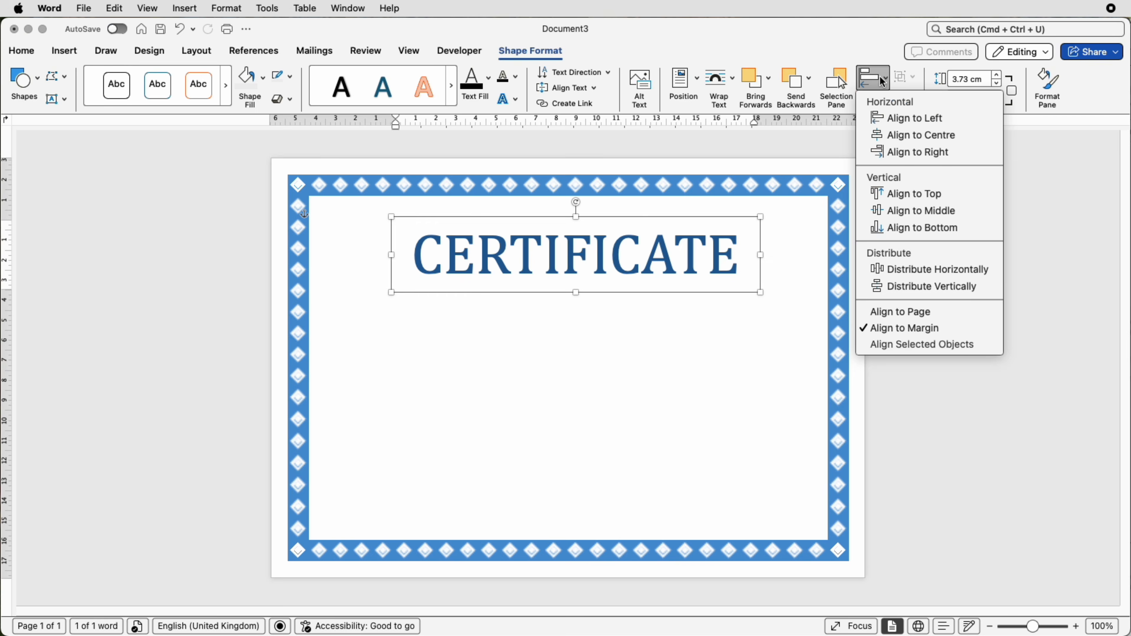
click(921, 135)
click(782, 271)
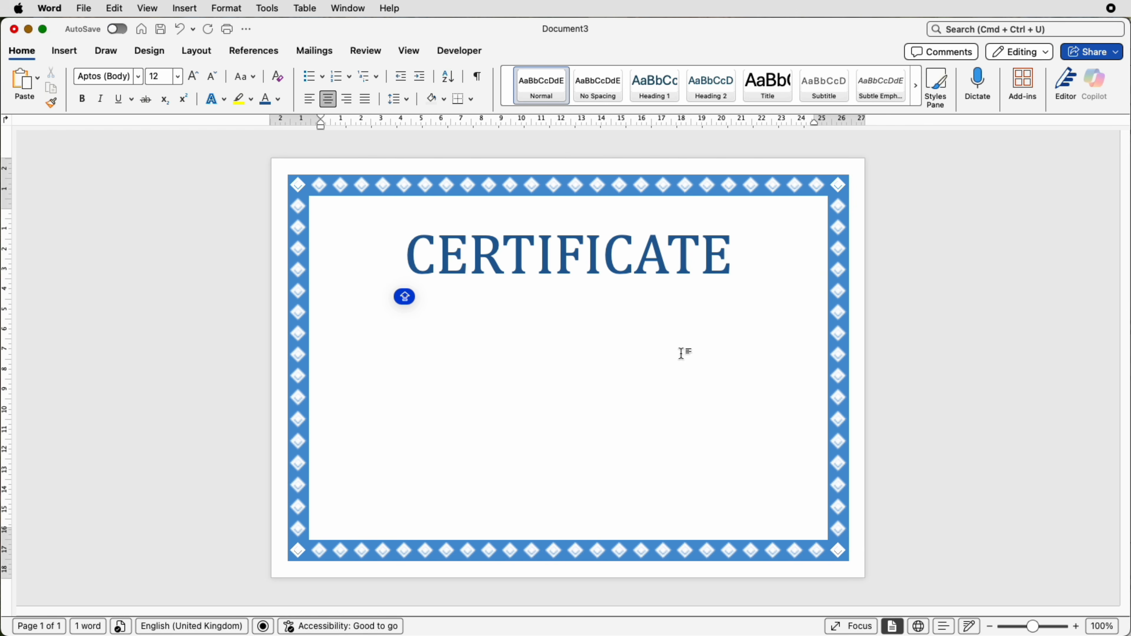
- Duplicate the CERTIFICATE text box and place the copy directly below the title
click(617, 263)
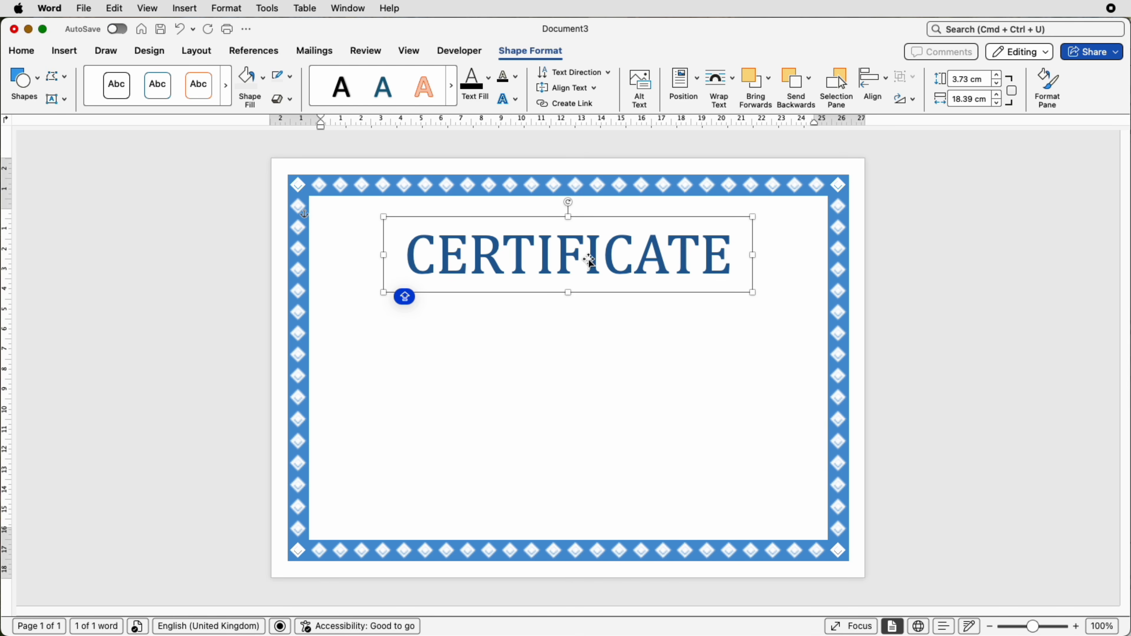
click(596, 324)
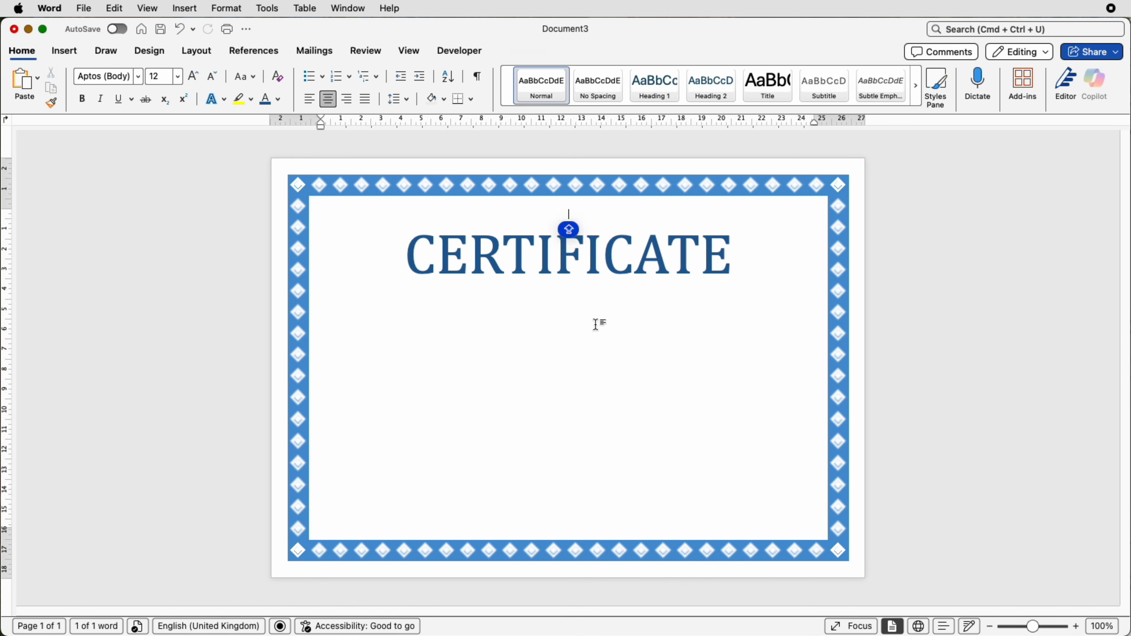
key(super+v)
drag(596, 254, 661, 338)
- Replace the copied text with "THIS CERTIFICATE IS PRESENTED TO" at font size 14
triple_click(450, 301)
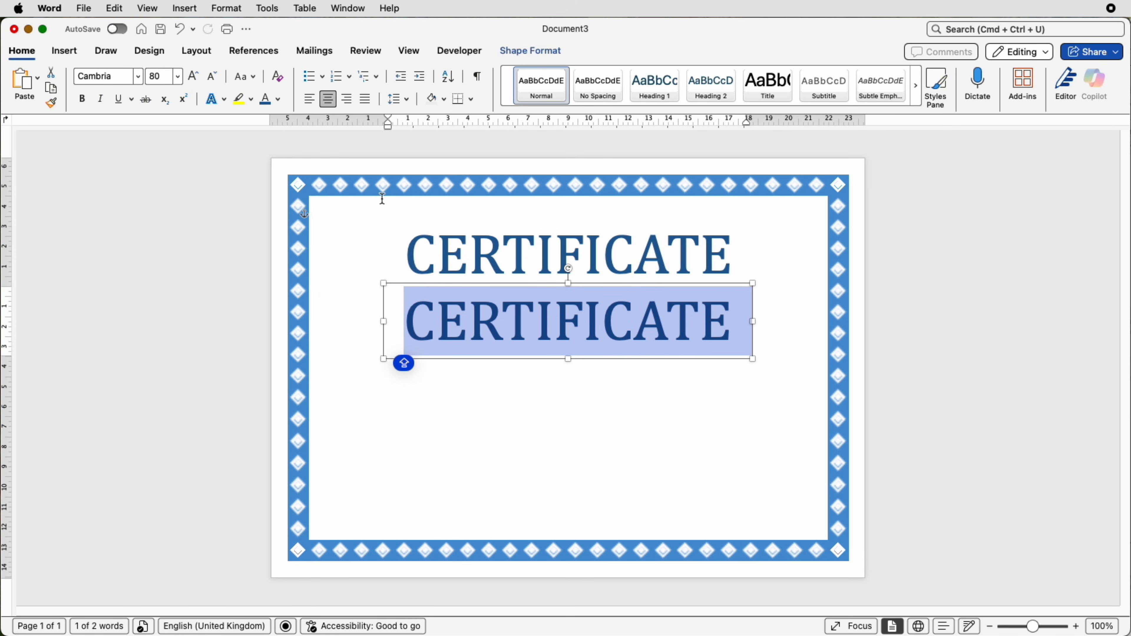
click(177, 76)
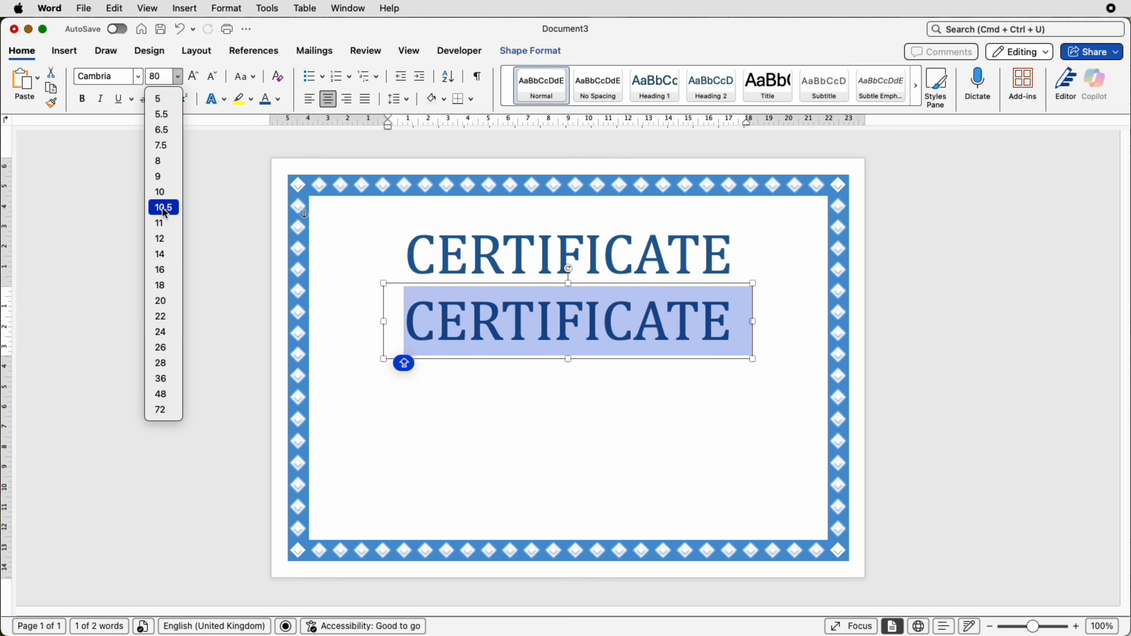
text(THIS CERTIFICATE IS PRESENTED TO)
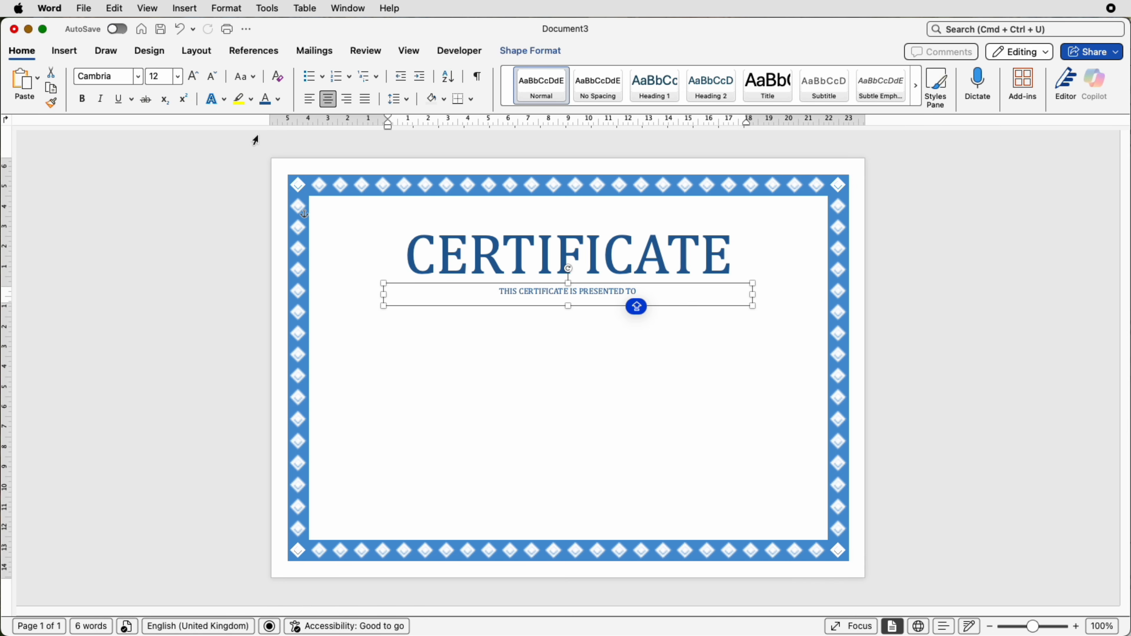
click(194, 75)
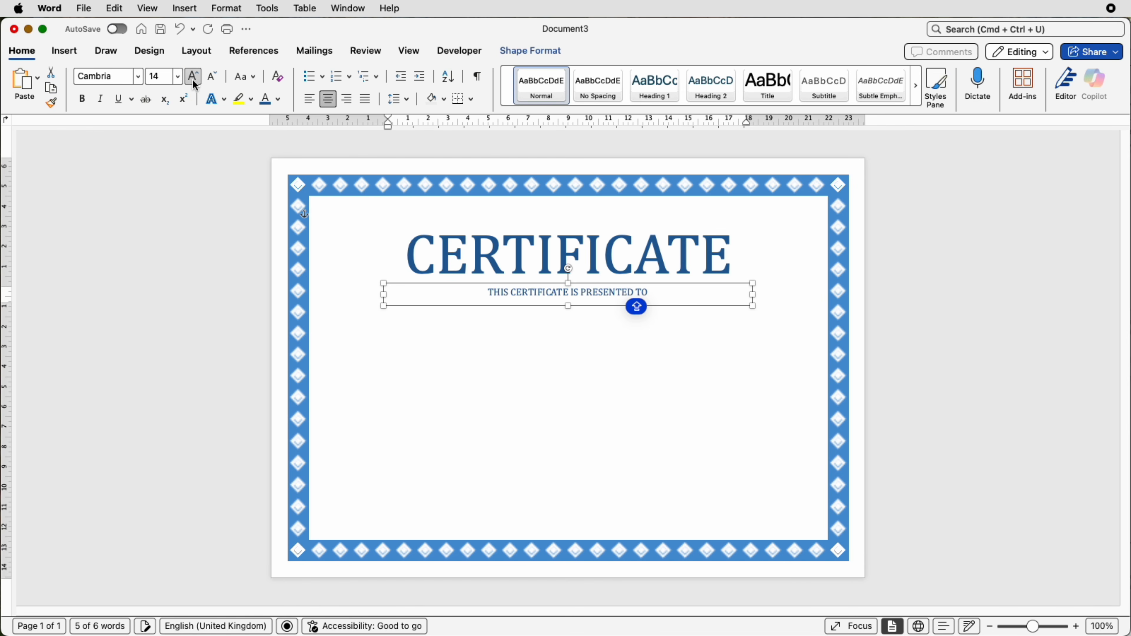
- Narrow the presentation line's text box from both sides so it fits closely around the text
drag(748, 303, 597, 302)
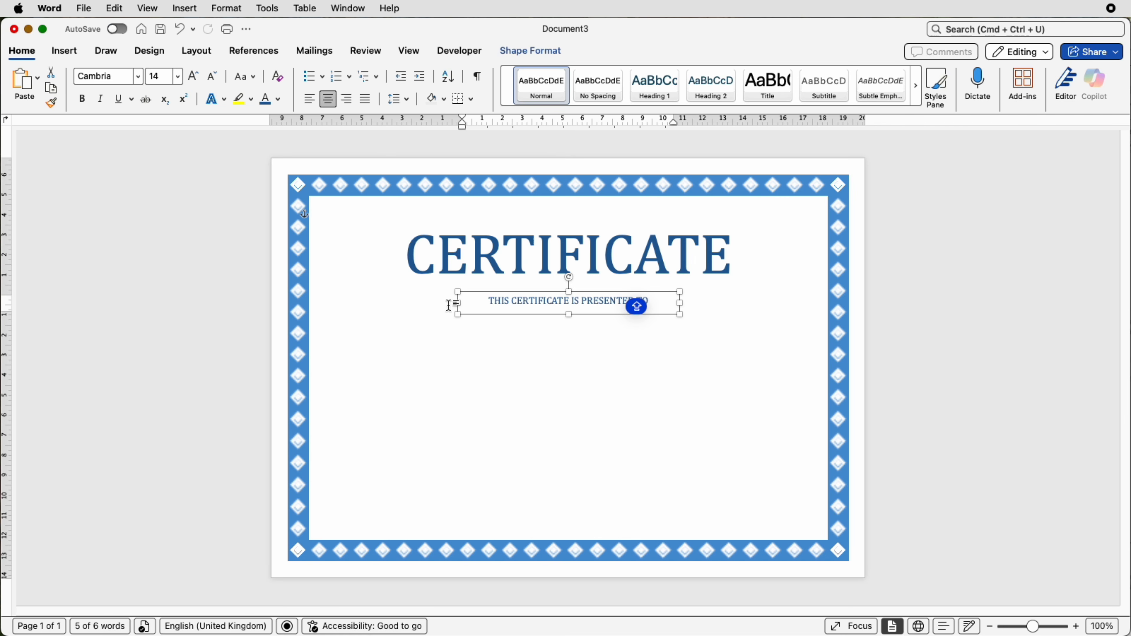
drag(458, 306, 498, 307)
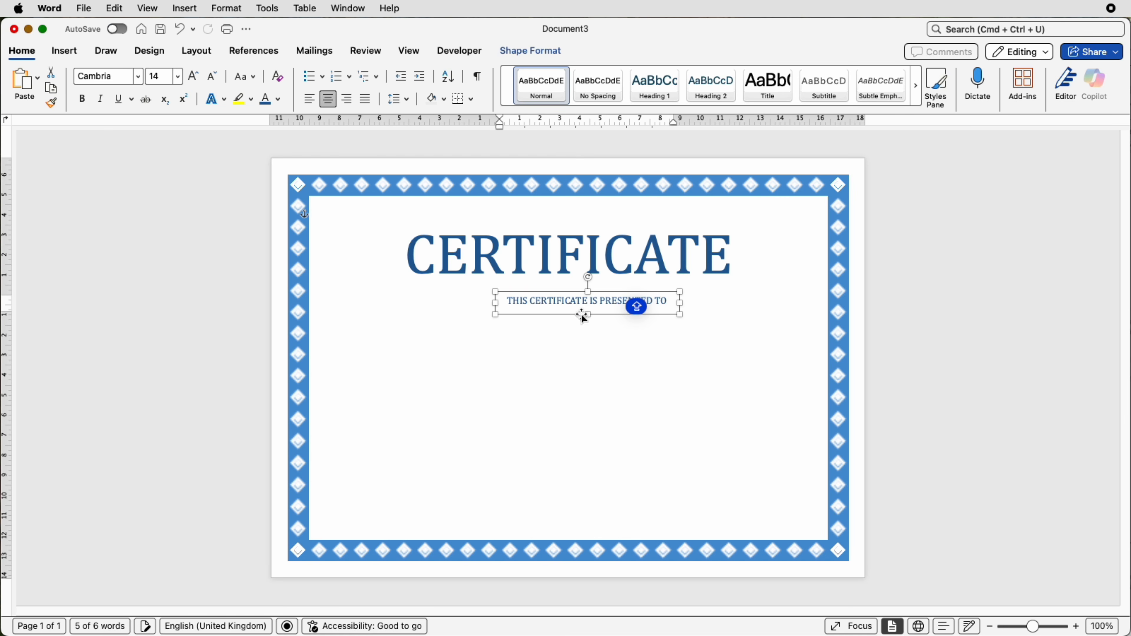
click(696, 329)
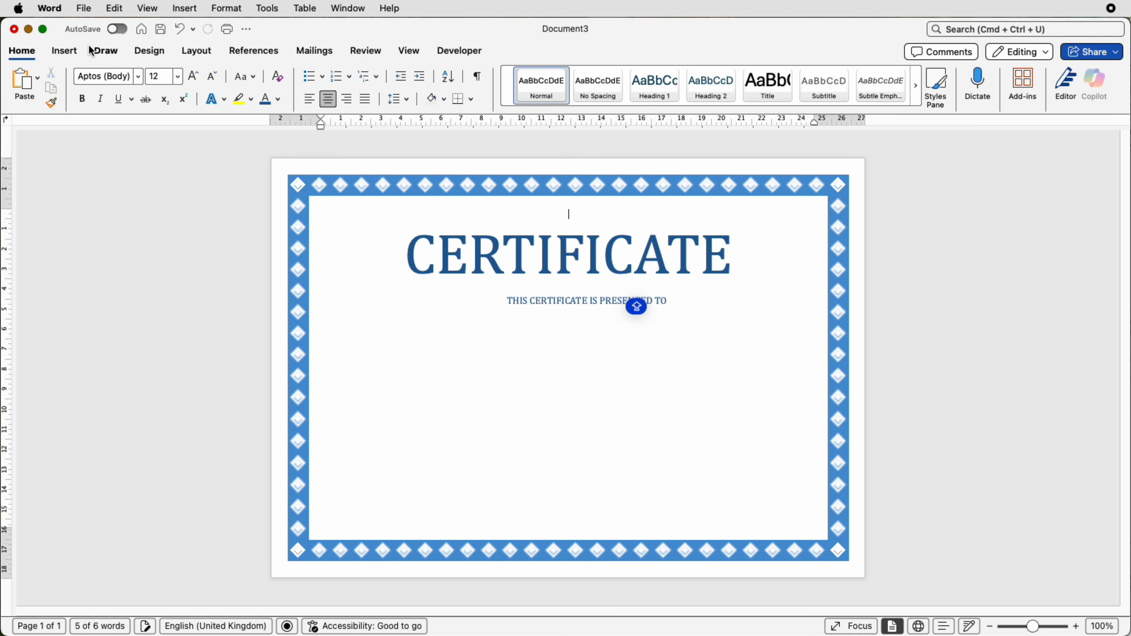
- Draw a five-pointed star about 0.79 cm wide and high to the left of the presentation line
click(72, 51)
click(207, 79)
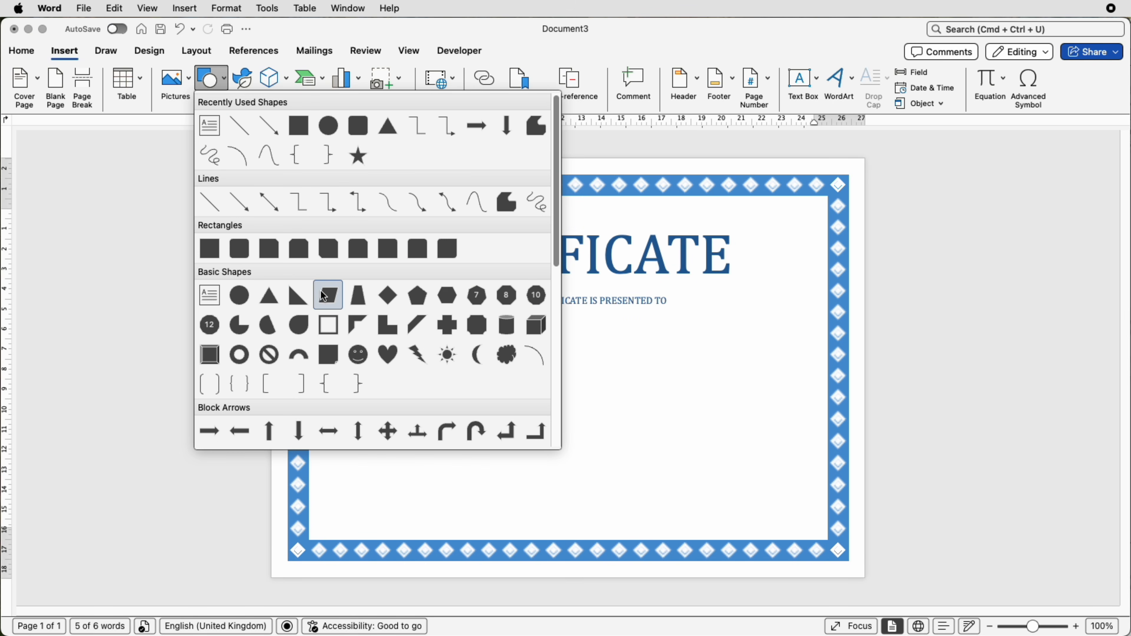
scroll(311, 312, down, 10)
click(299, 328)
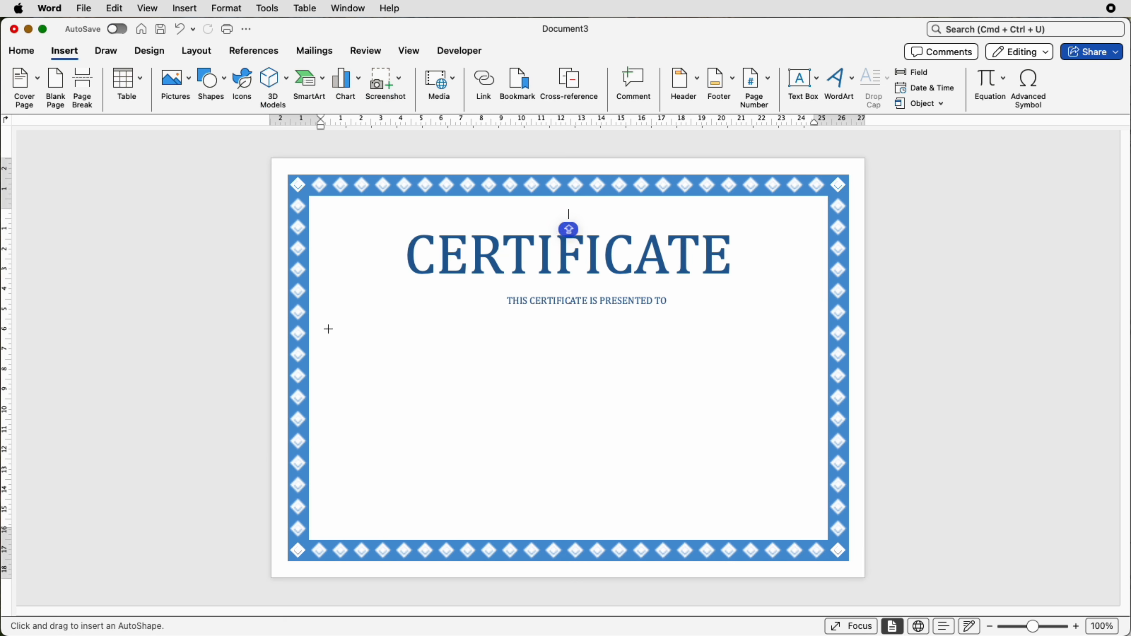
drag(464, 299, 478, 315)
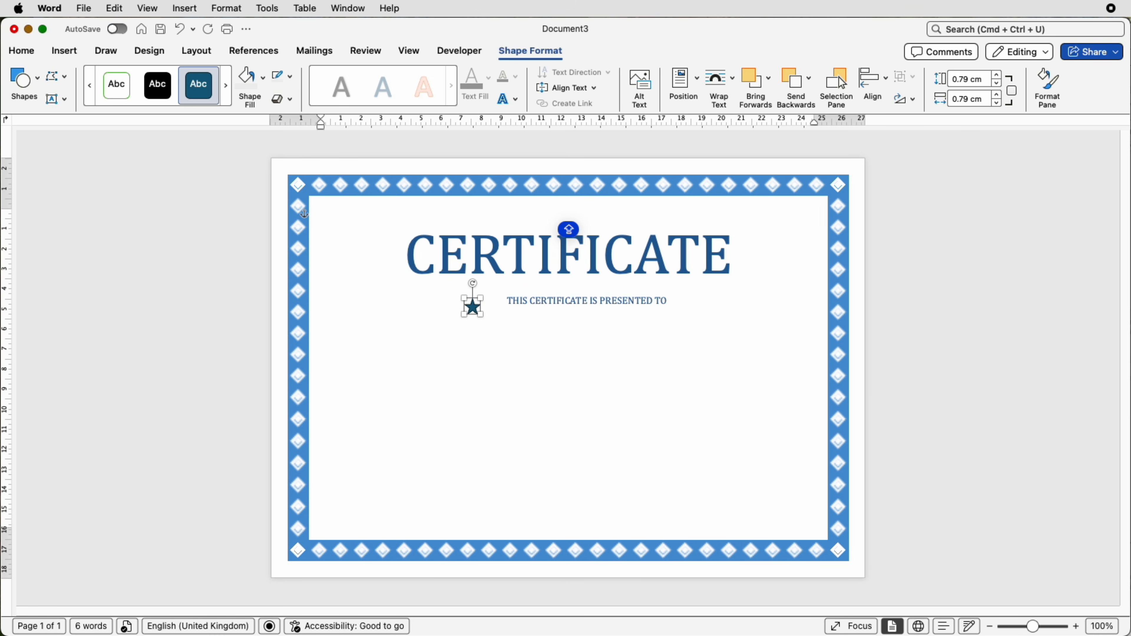
- Remove the star's outline and fill it with the same dark blue theme colour as the text
drag(1034, 627, 1057, 626)
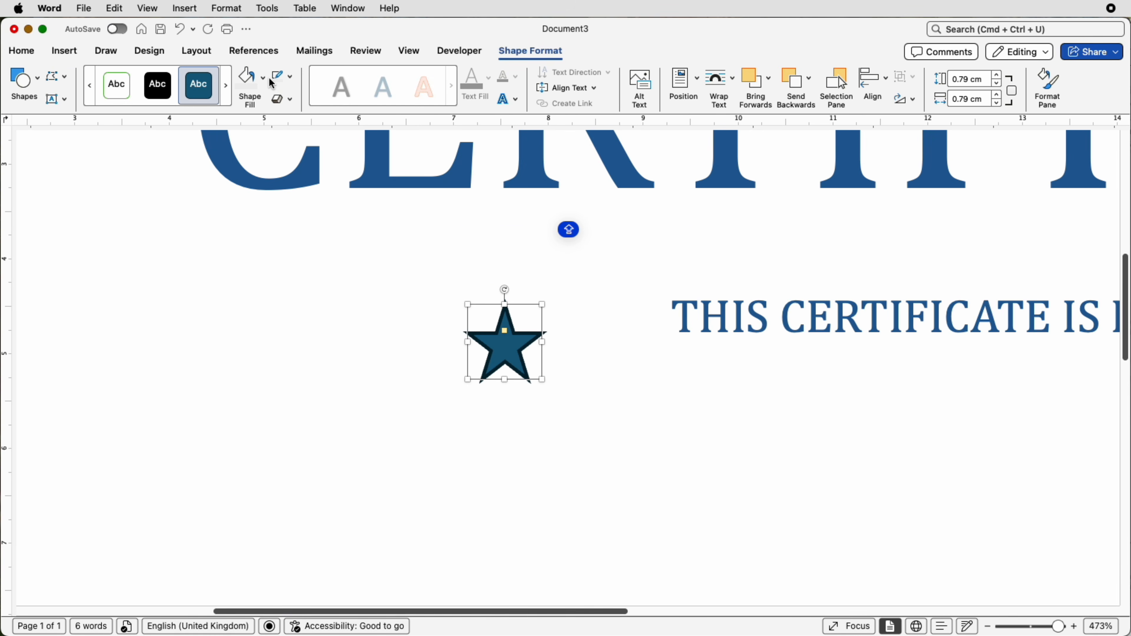
click(291, 78)
click(282, 111)
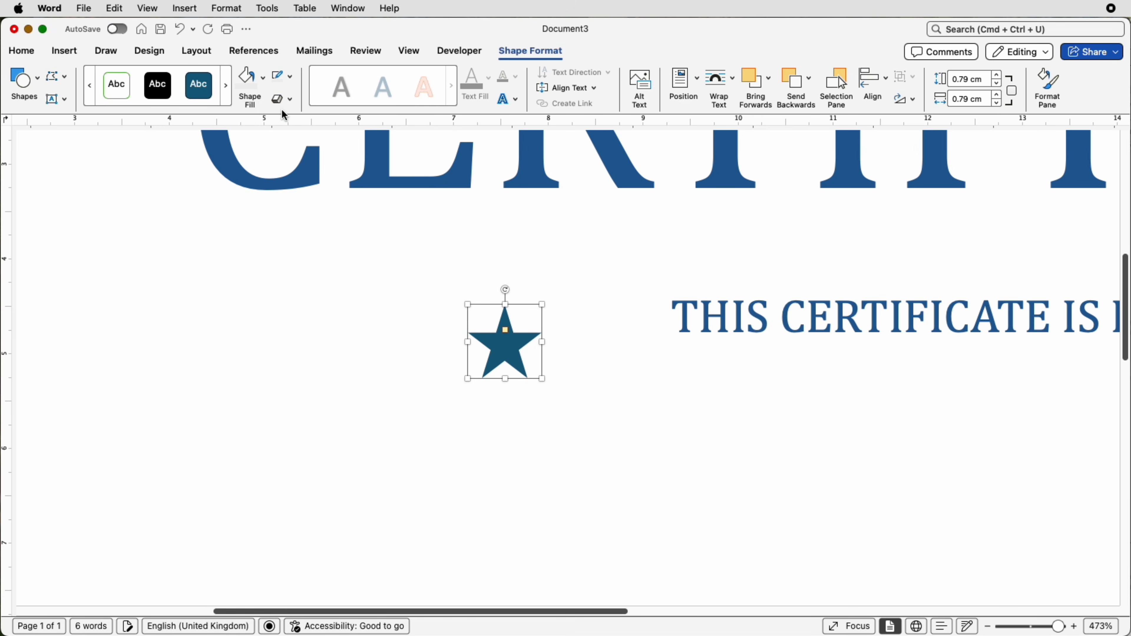
click(266, 87)
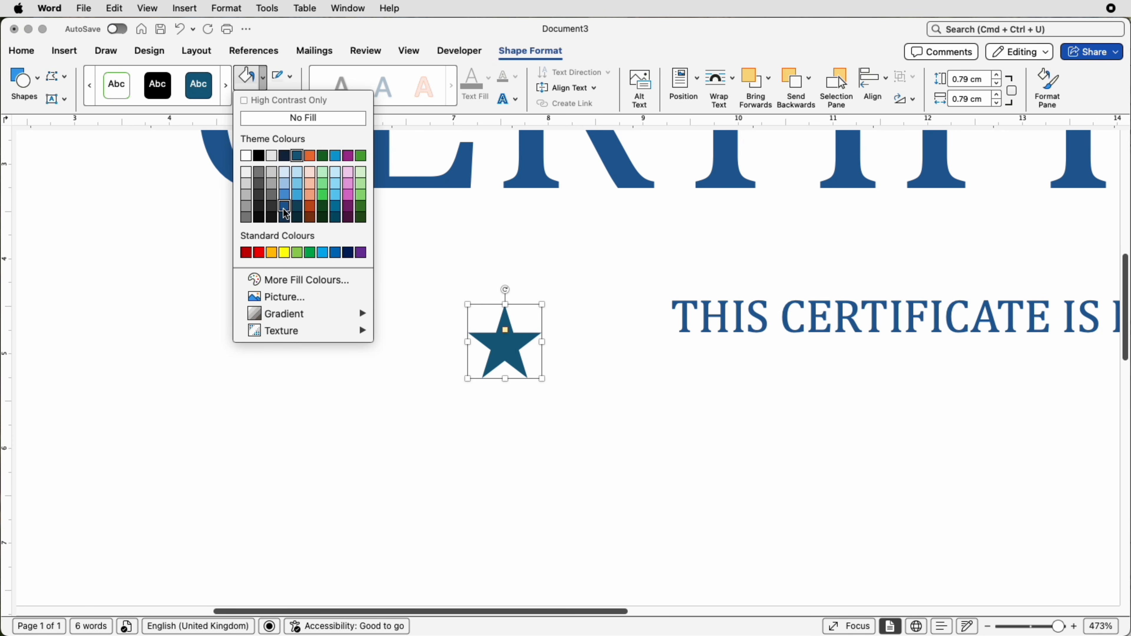
click(285, 208)
- Shrink the star to about 0.37 cm and place it just left of the presentation line, level with the text
drag(510, 349, 582, 347)
key(super+z)
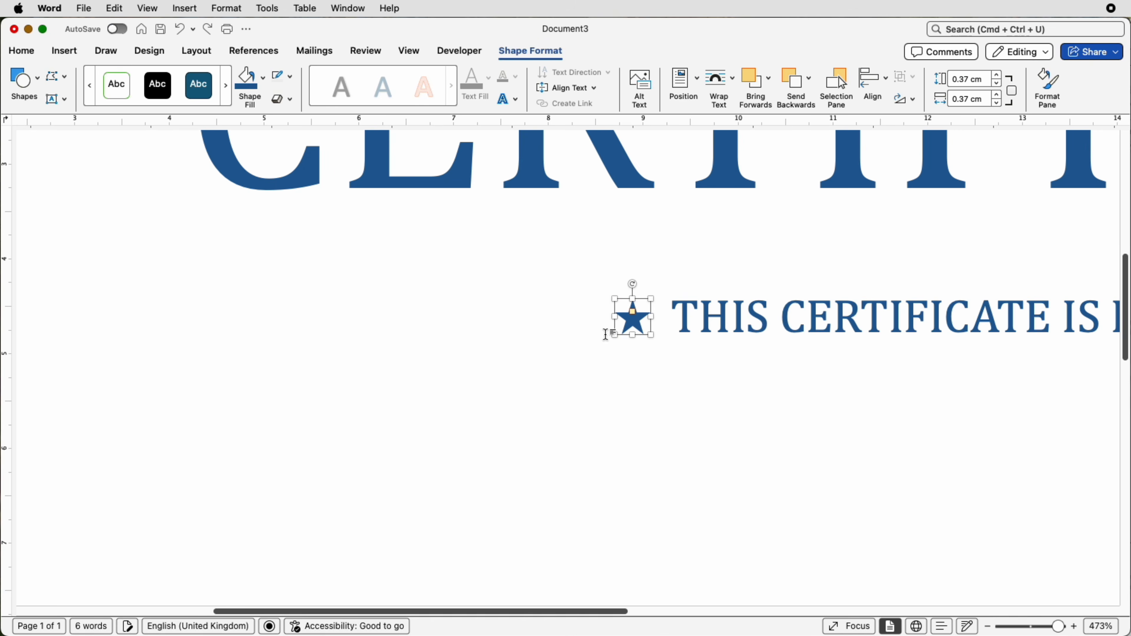
drag(640, 322, 638, 319)
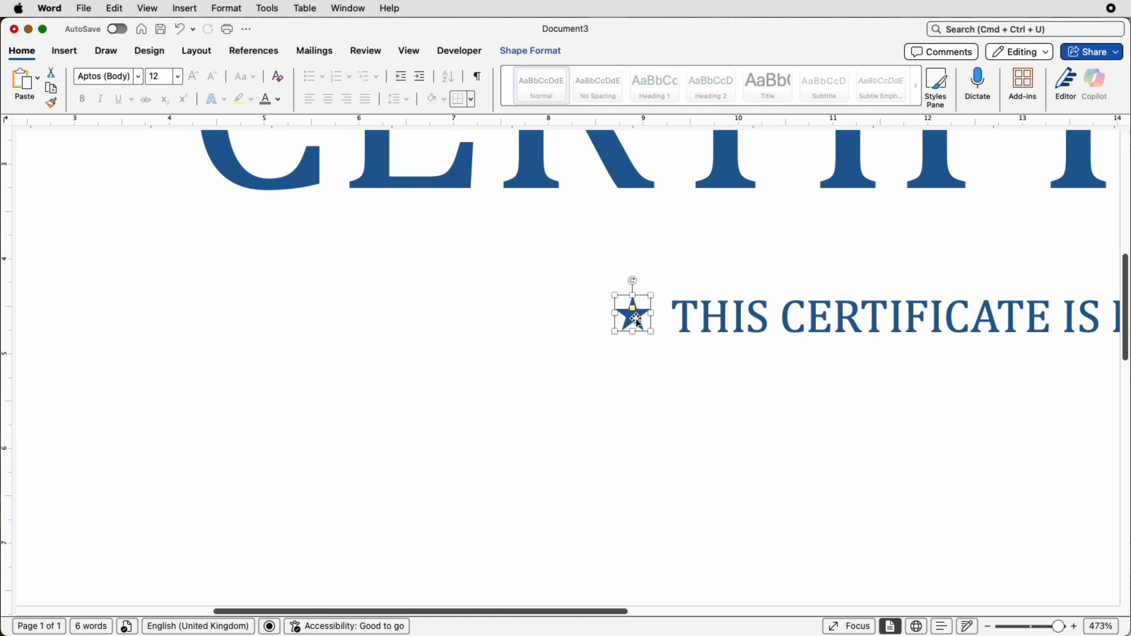
- Make three copies of the star to its left and distribute all four stars horizontally relative to one another
drag(630, 319, 530, 397)
drag(539, 479, 516, 483)
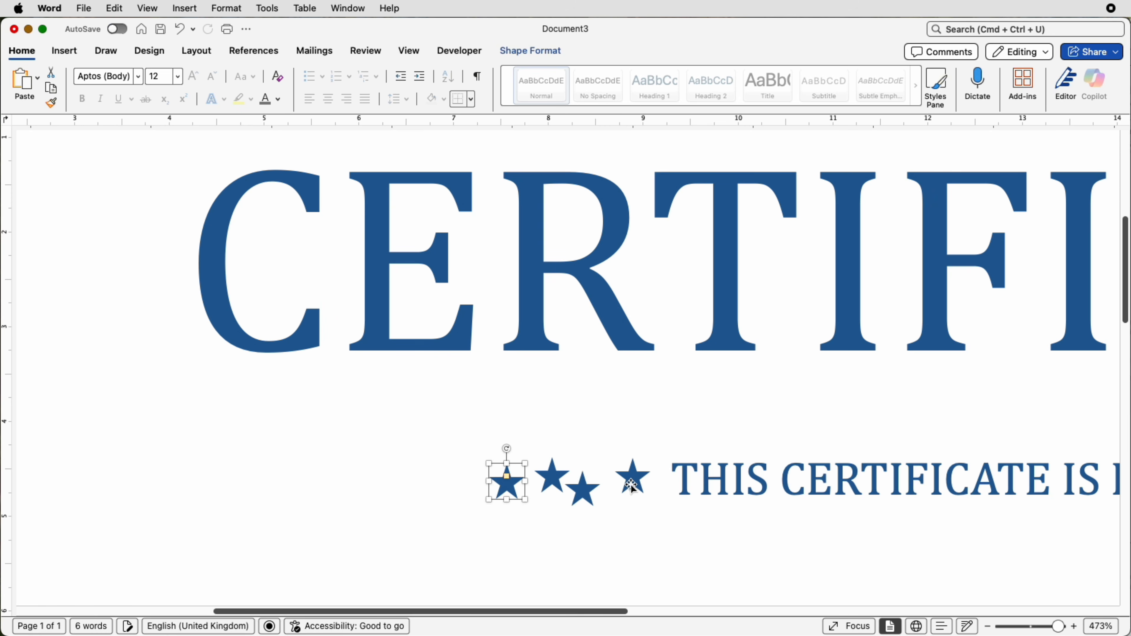
shift+click(556, 481)
shift+click(575, 488)
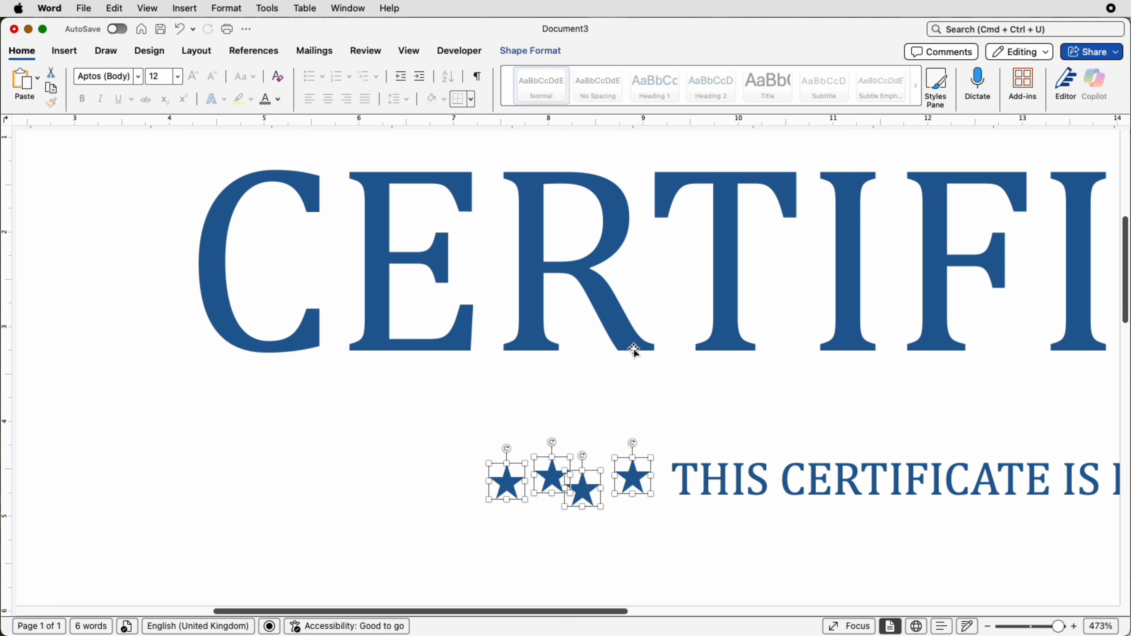
click(541, 49)
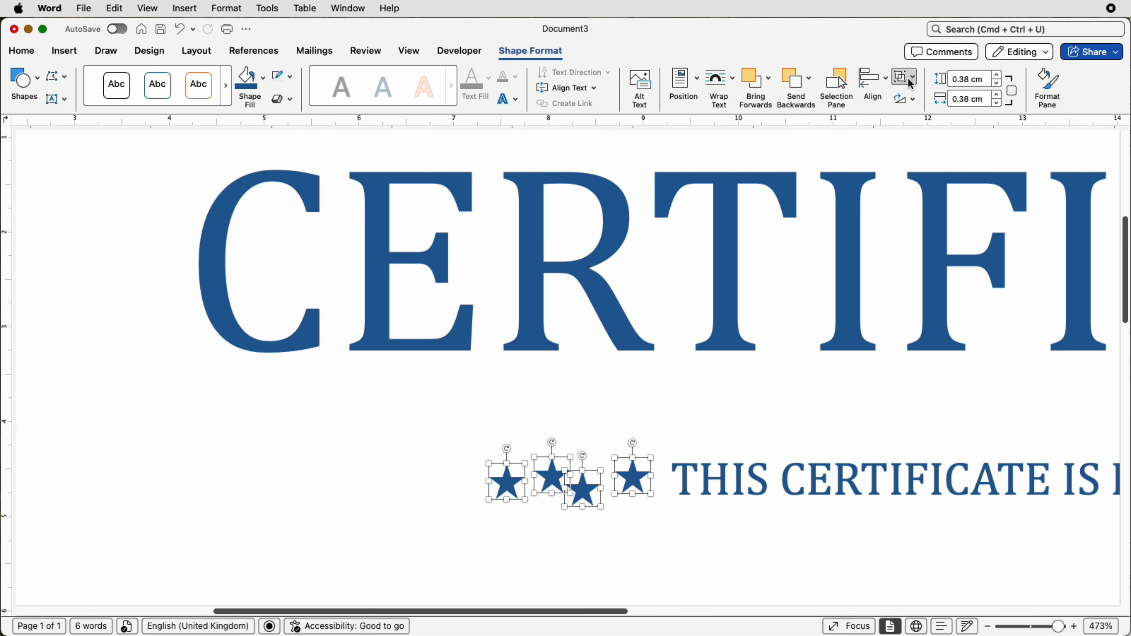
click(887, 84)
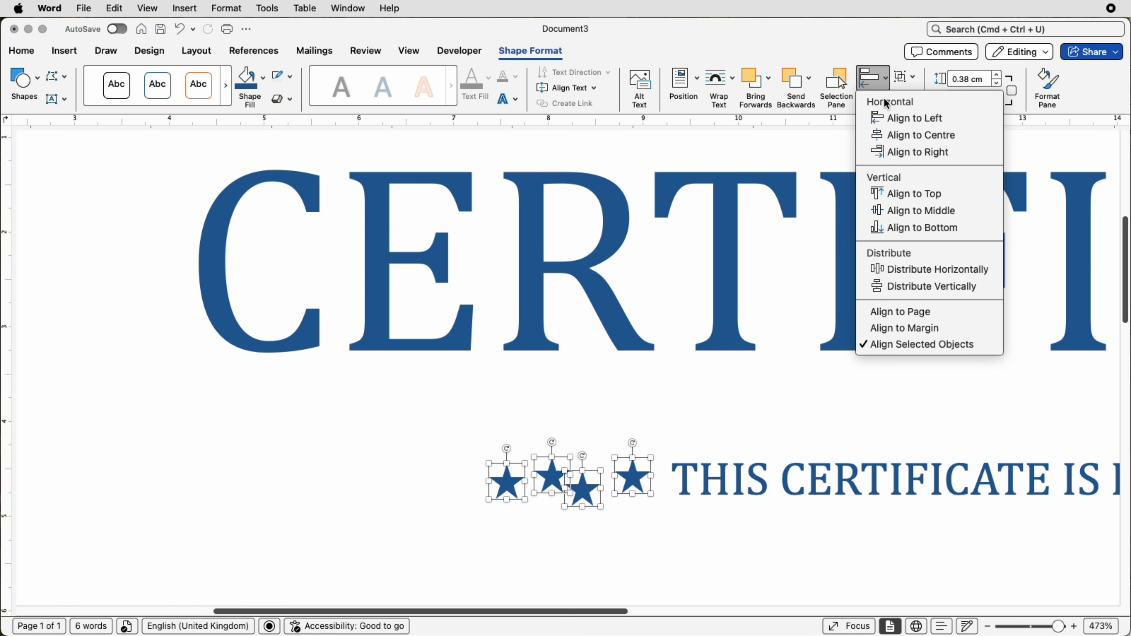
click(905, 269)
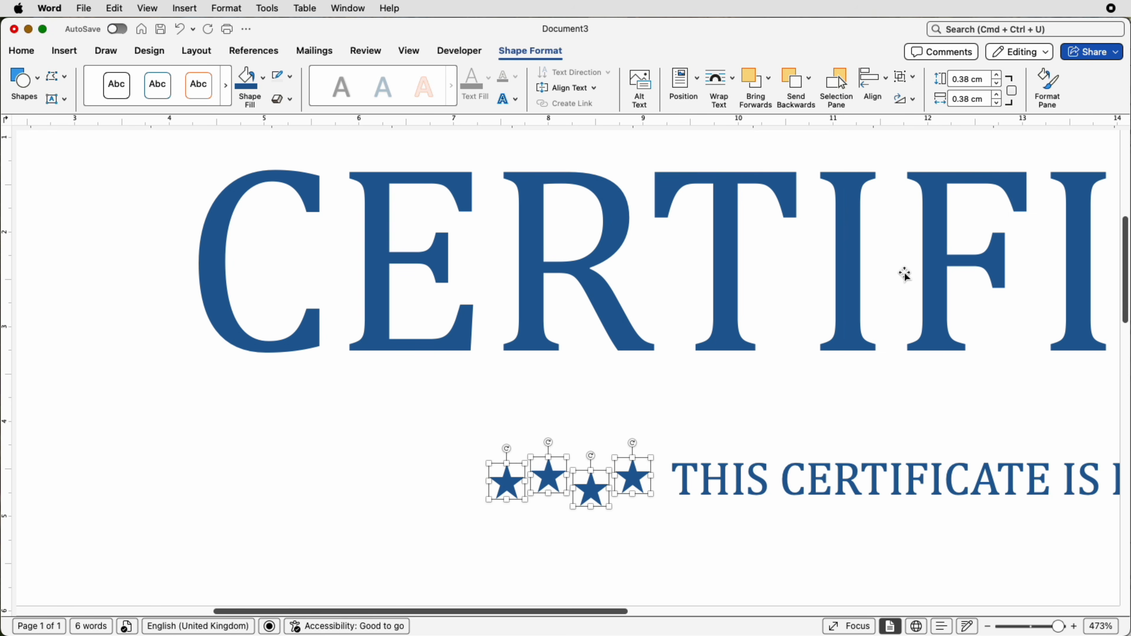
- Align the four stars to the middle of one another and group them
click(877, 82)
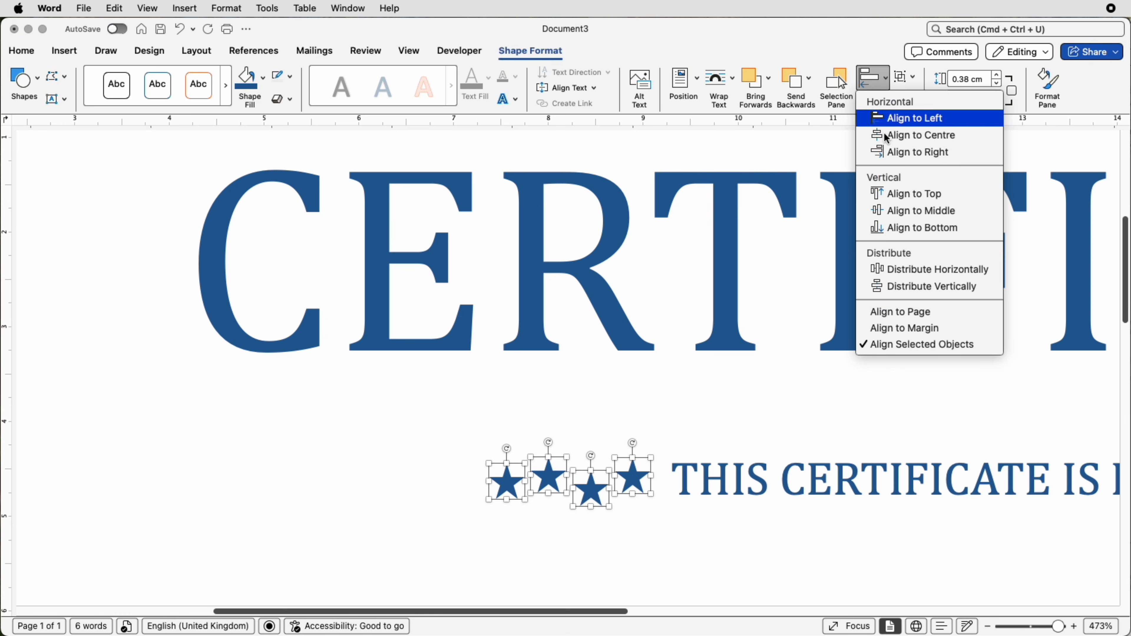
click(891, 209)
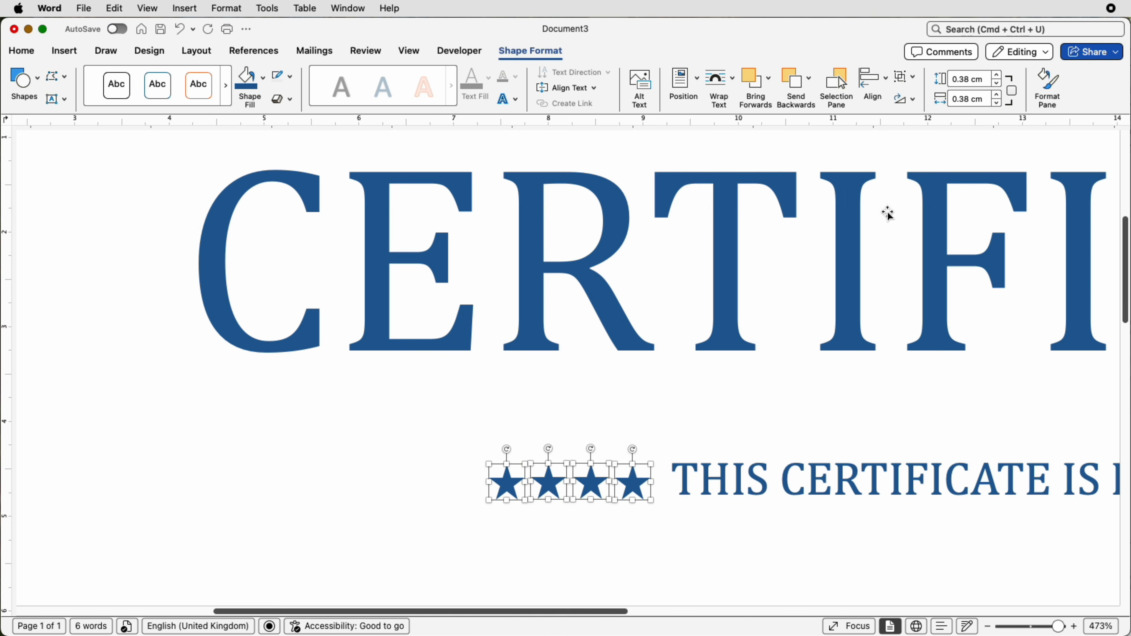
click(903, 77)
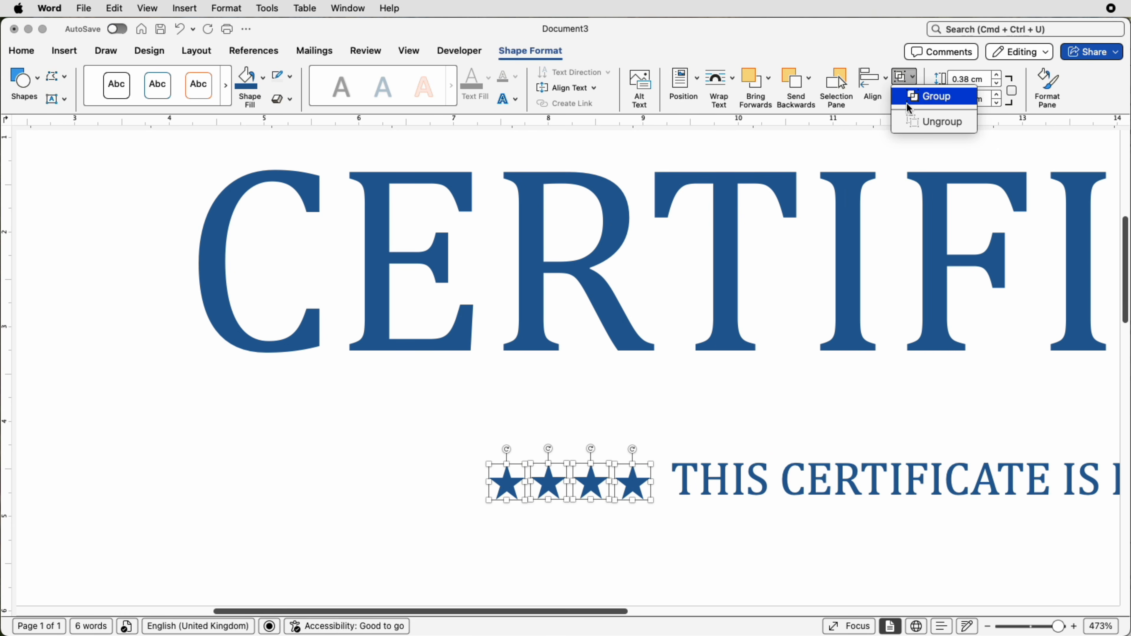
click(930, 97)
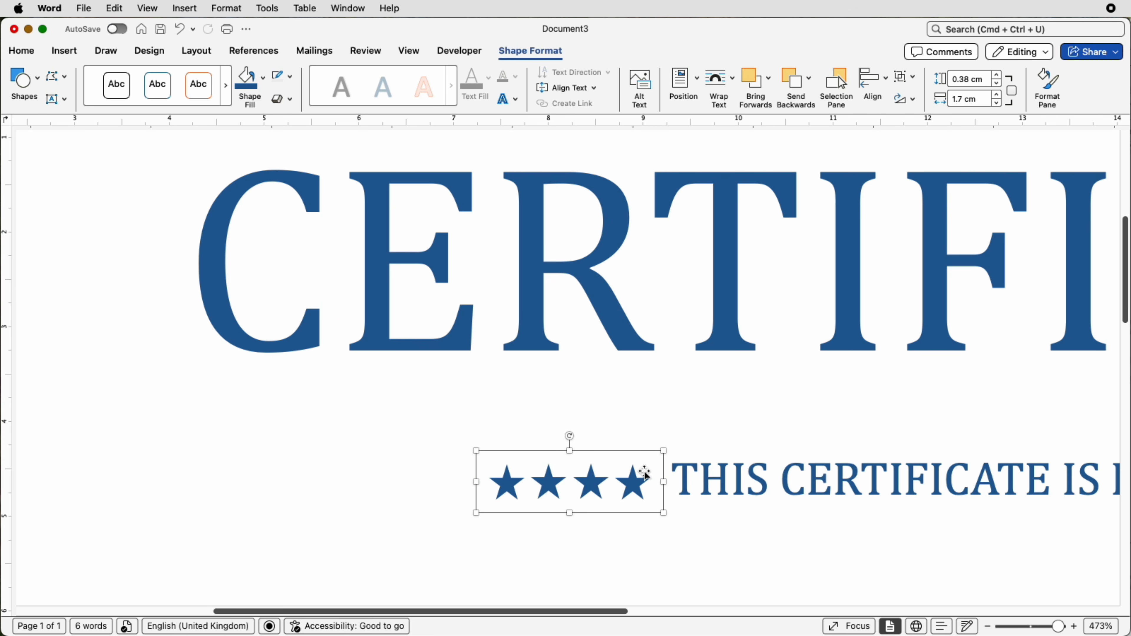
- Move the star group slightly up and closer to the start of the presentation line, level with the text
drag(645, 472, 653, 468)
key(Up)
key(Right)
key(Right)
key(Right)
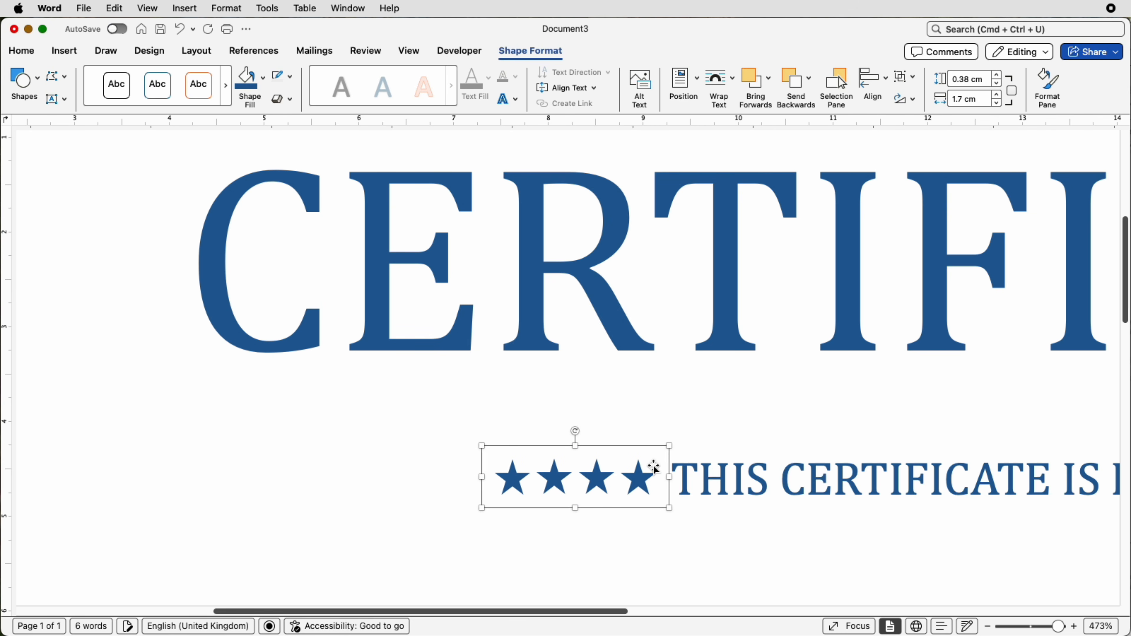
key(Up)
key(Up)
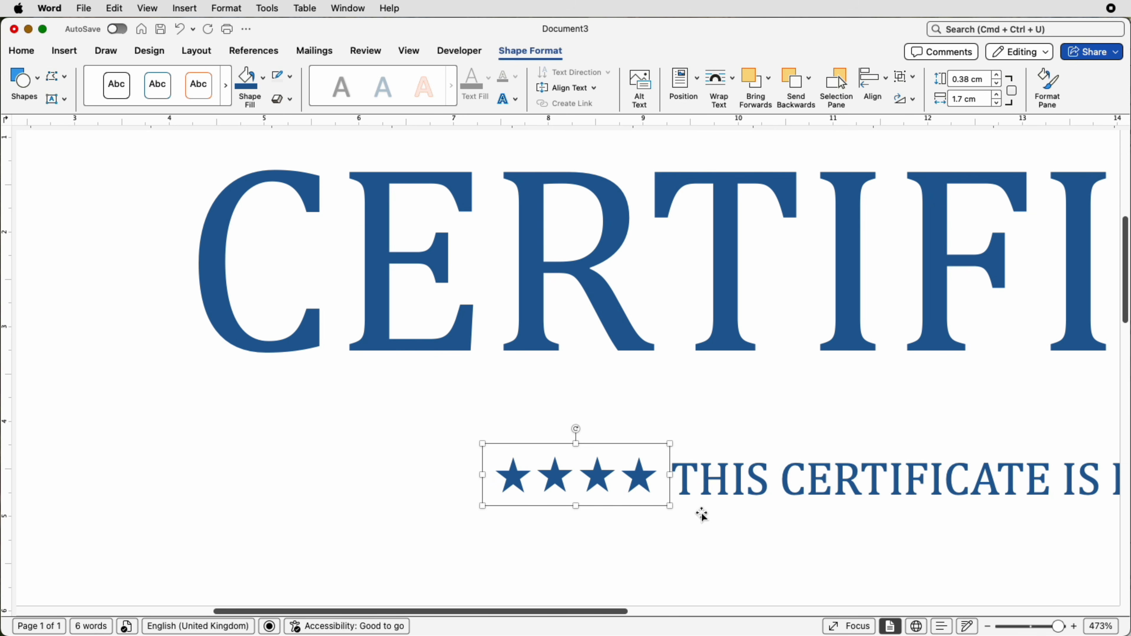
- Place a copy of the four-star group just after the end of the presentation line, level with the text
drag(625, 611, 794, 611)
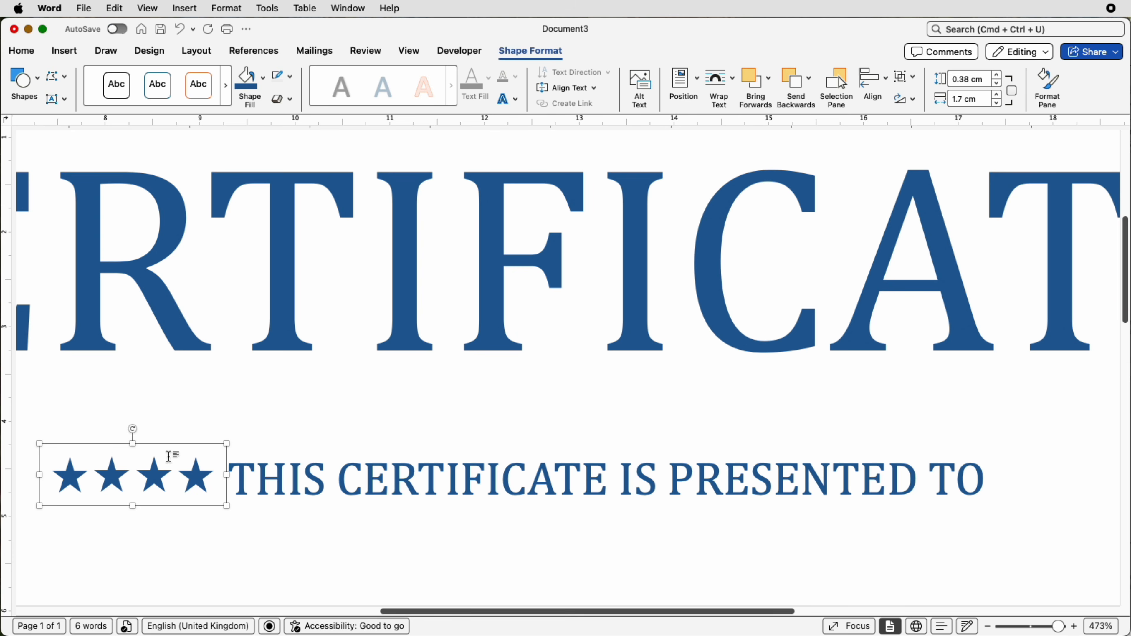
click(270, 437)
key(Delete)
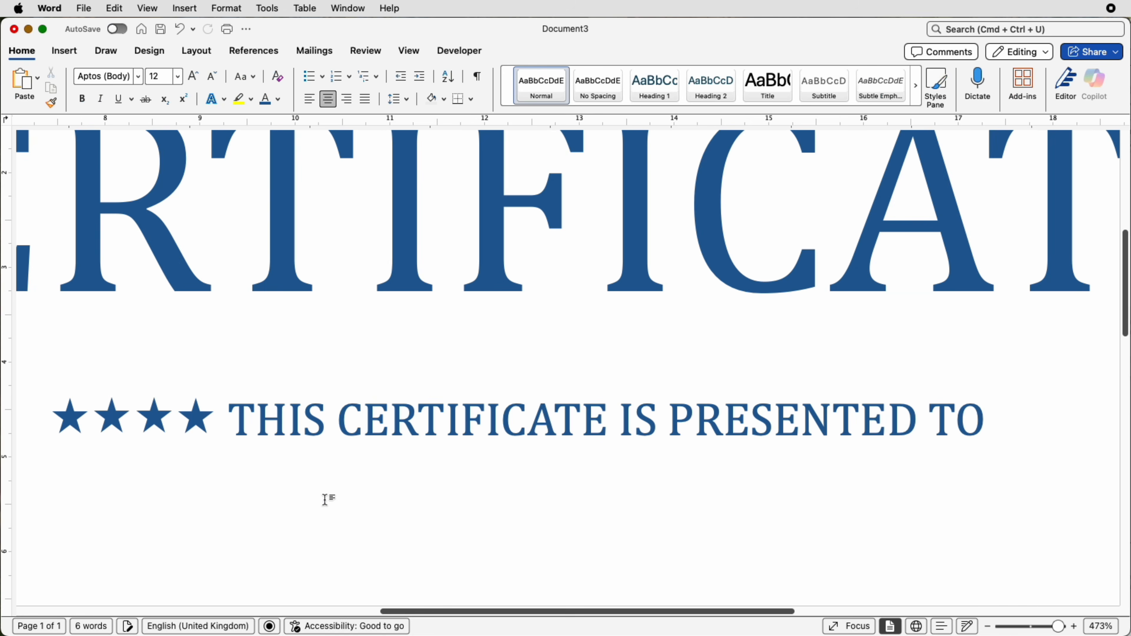
key(super+v)
drag(1058, 627, 1036, 626)
drag(161, 249, 784, 402)
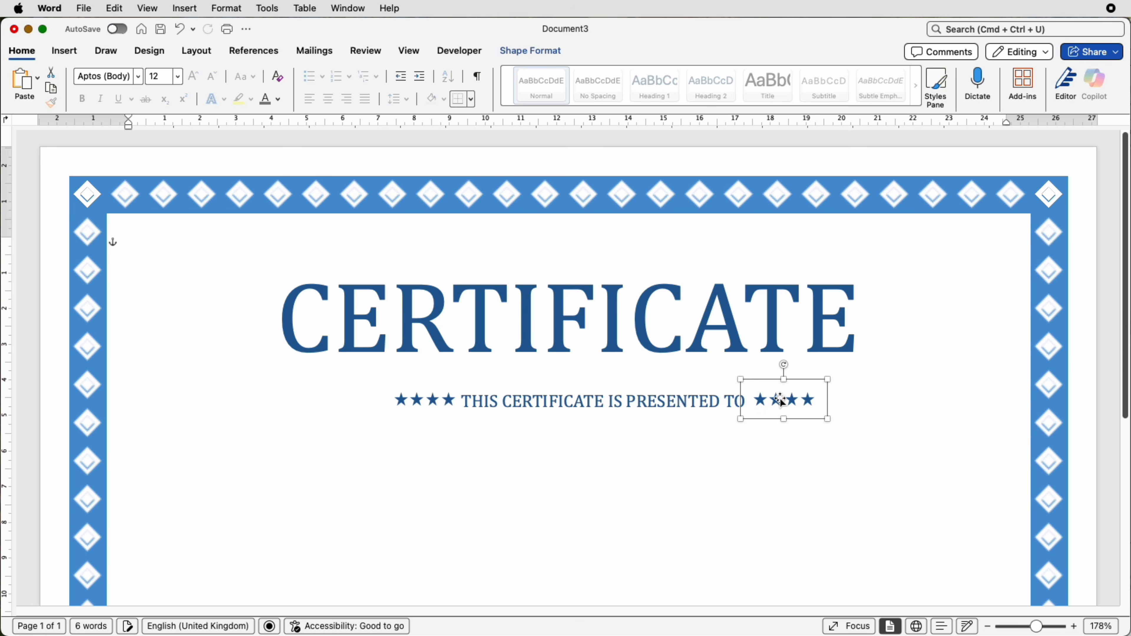
- Align the two star groups to the middle of each other and group them into one object
shift+click(437, 405)
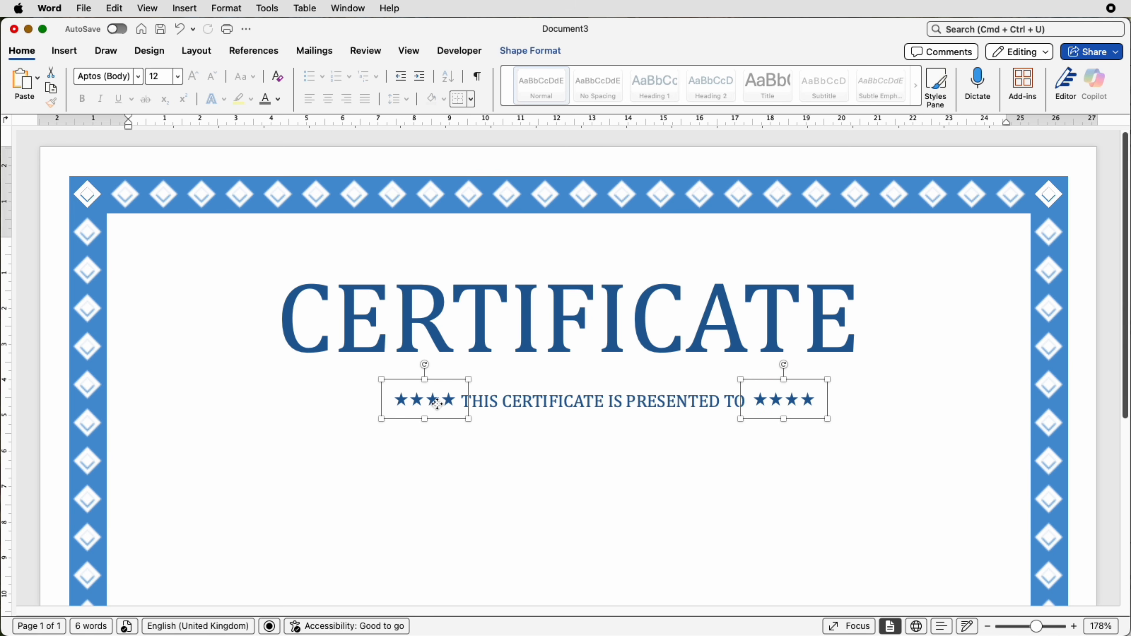
click(547, 51)
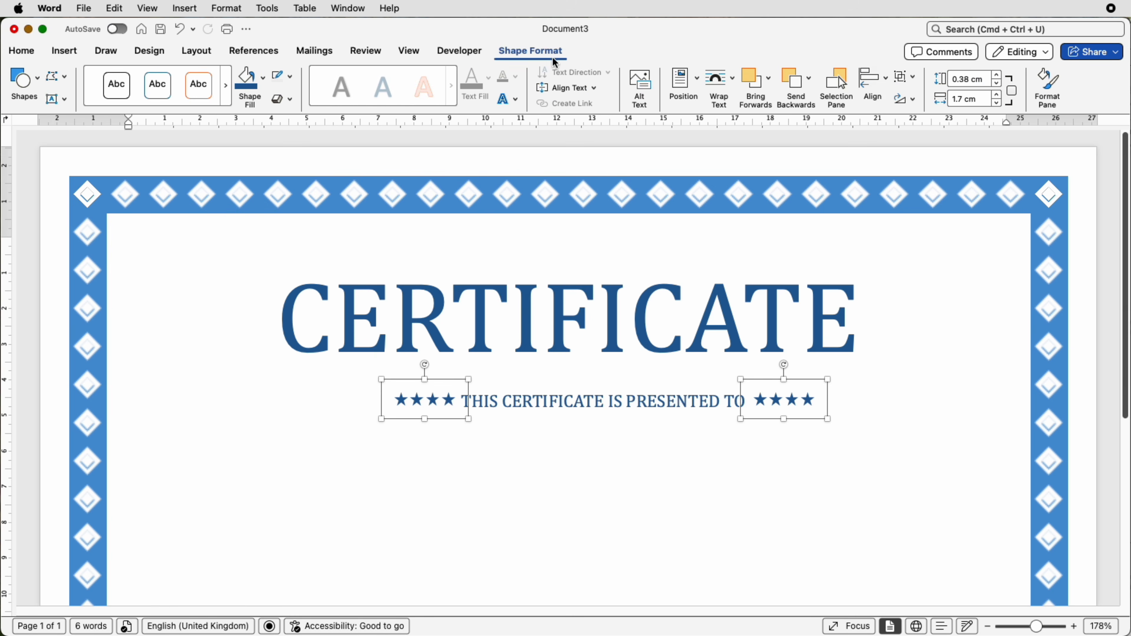
click(887, 92)
click(889, 211)
click(904, 77)
click(910, 102)
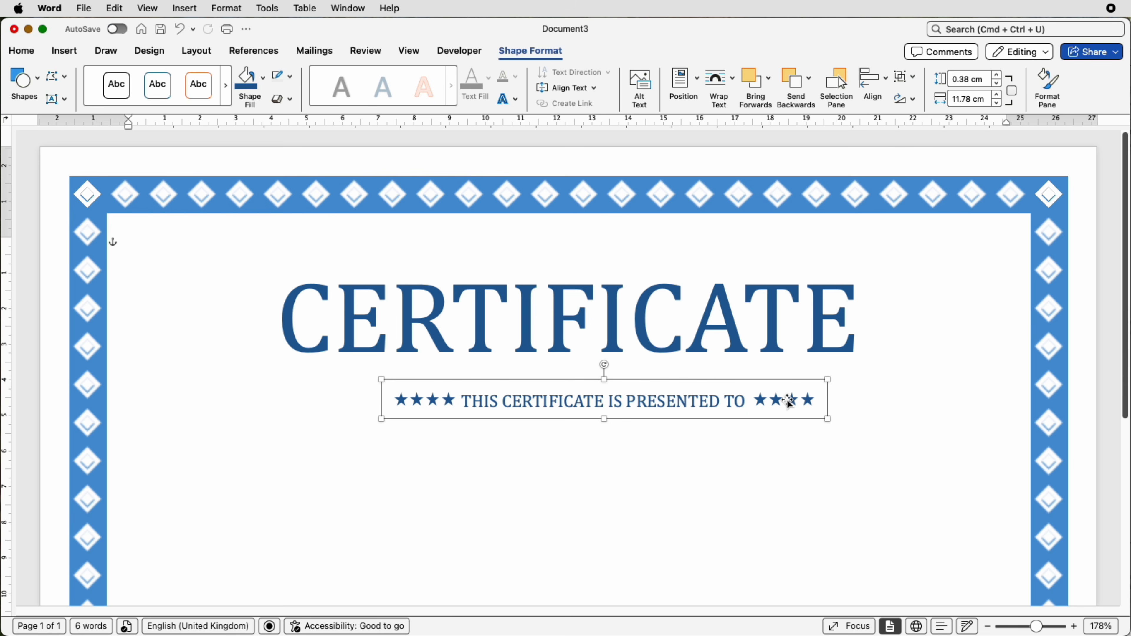
- Centre the presentation text horizontally with the star group, group them together and move the whole line slightly down and to the left
mouse_move(789, 403)
mouse_down()
mouse_move(788, 422)
mouse_move(786, 401)
mouse_up()
click(637, 399)
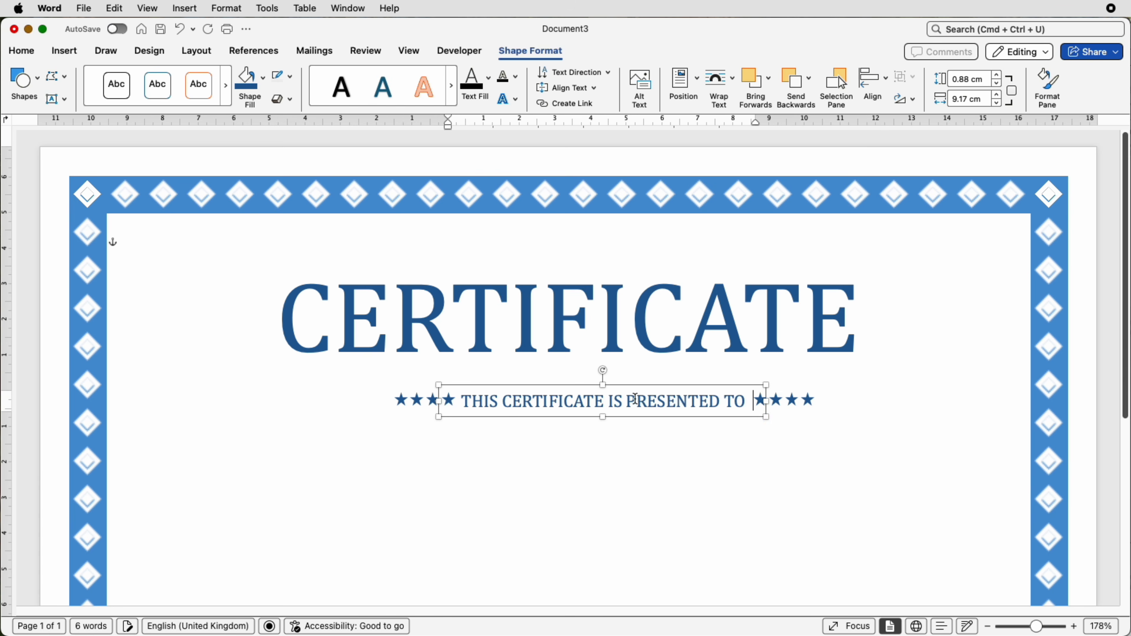
key(Caps_Lock)
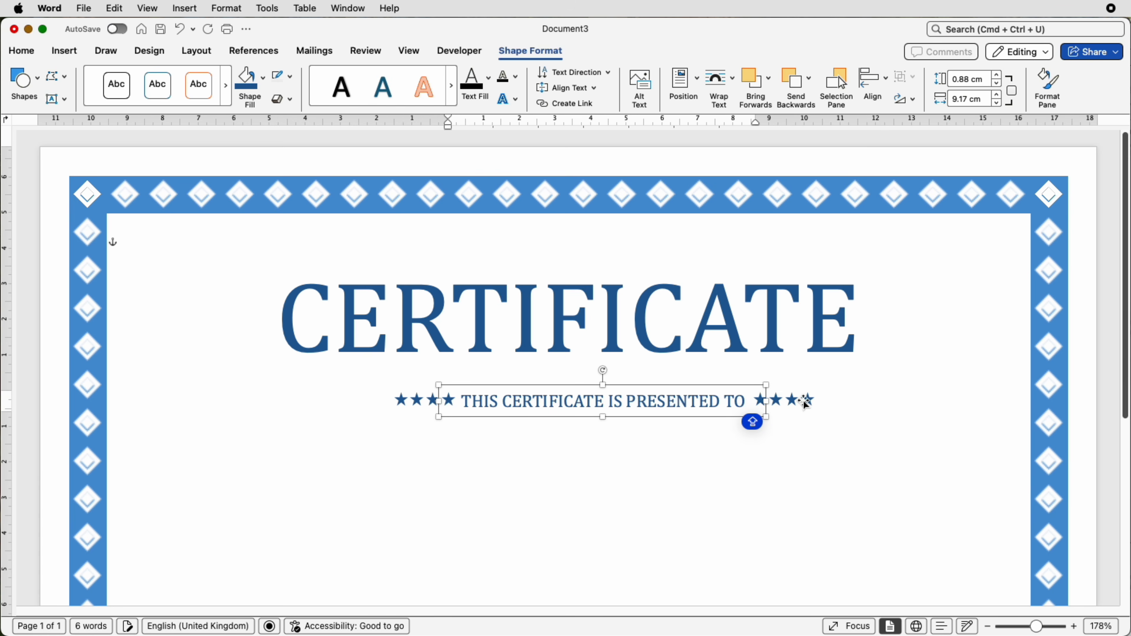
click(806, 403)
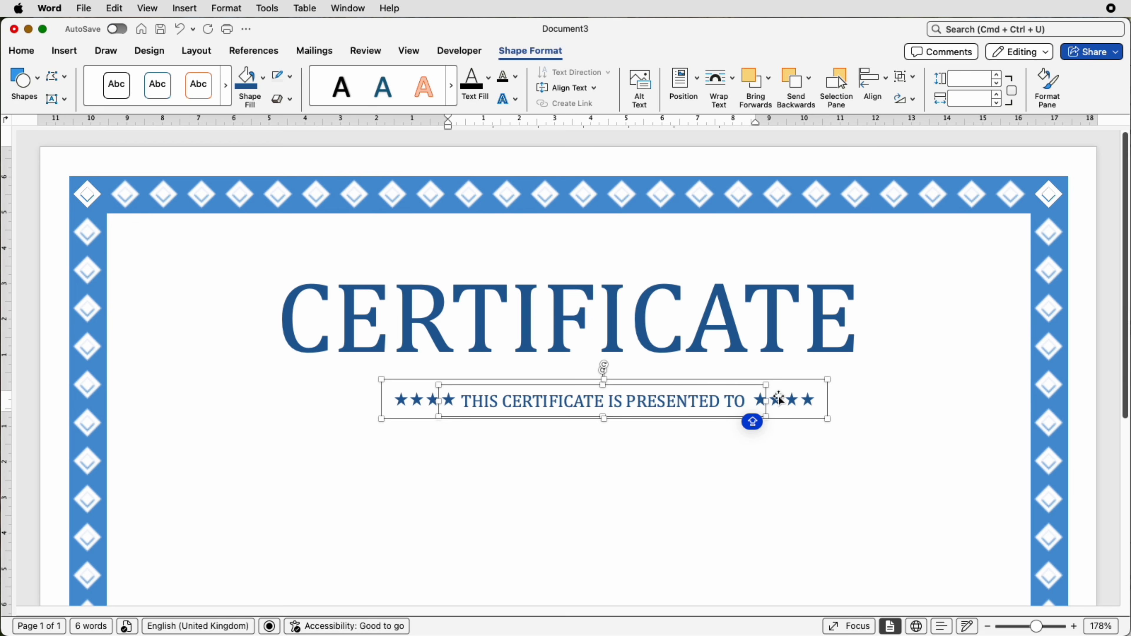
click(874, 85)
click(879, 134)
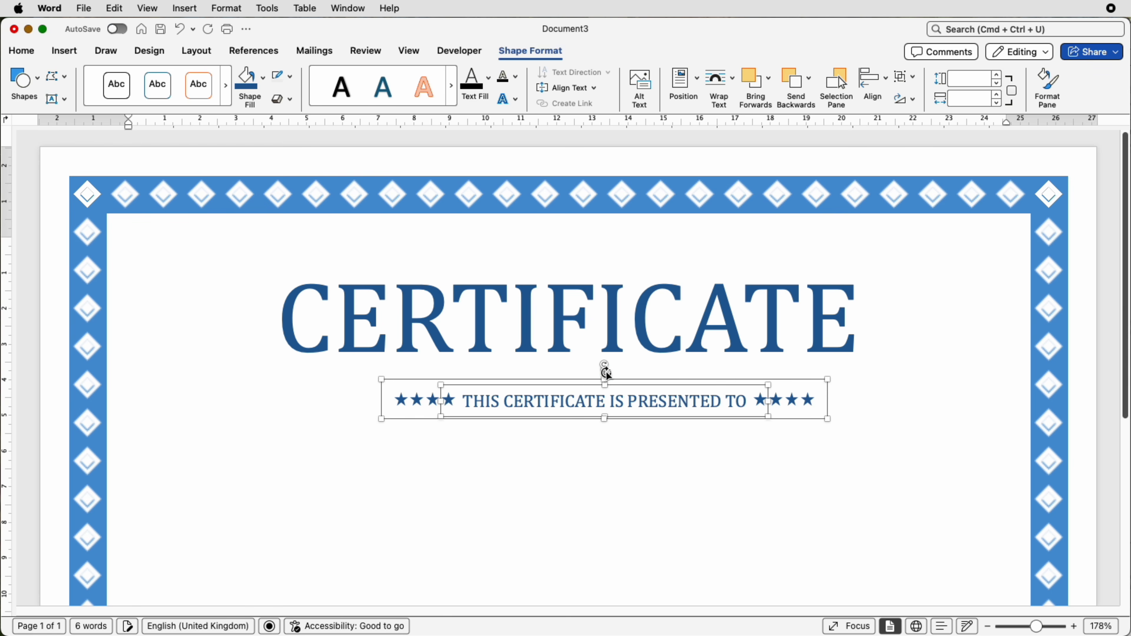
click(905, 76)
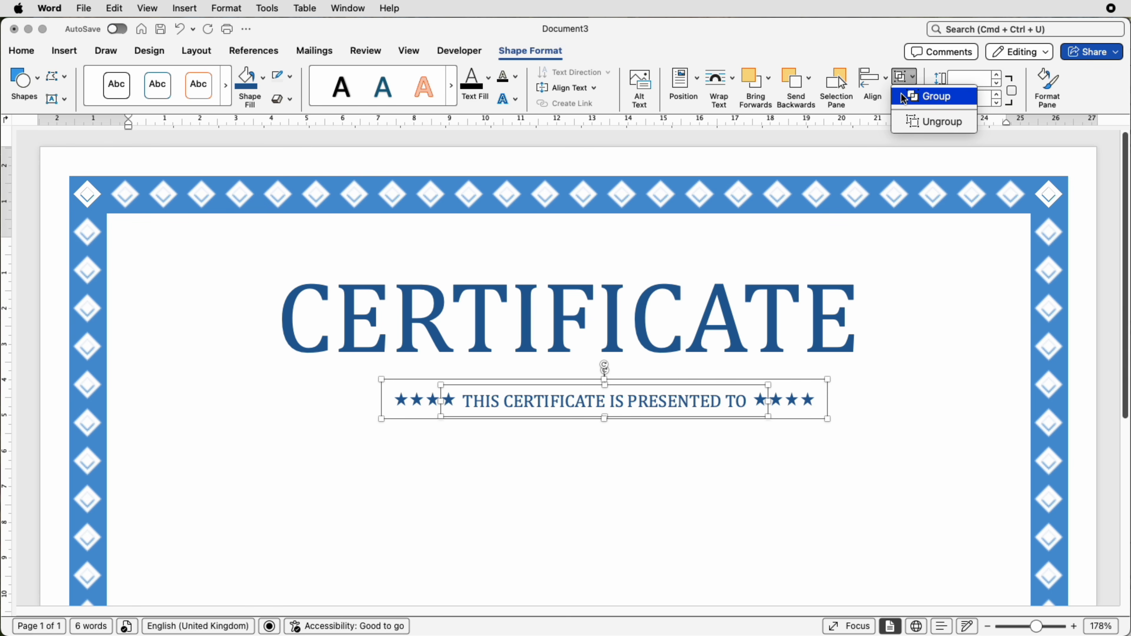
click(904, 101)
mouse_move(642, 412)
mouse_down()
mouse_move(588, 462)
mouse_move(624, 410)
mouse_up()
- Duplicate the CERTIFICATE text box below the presentation line and replace its text with the pasted paragraph starting "Video provides a powerful way"
click(714, 335)
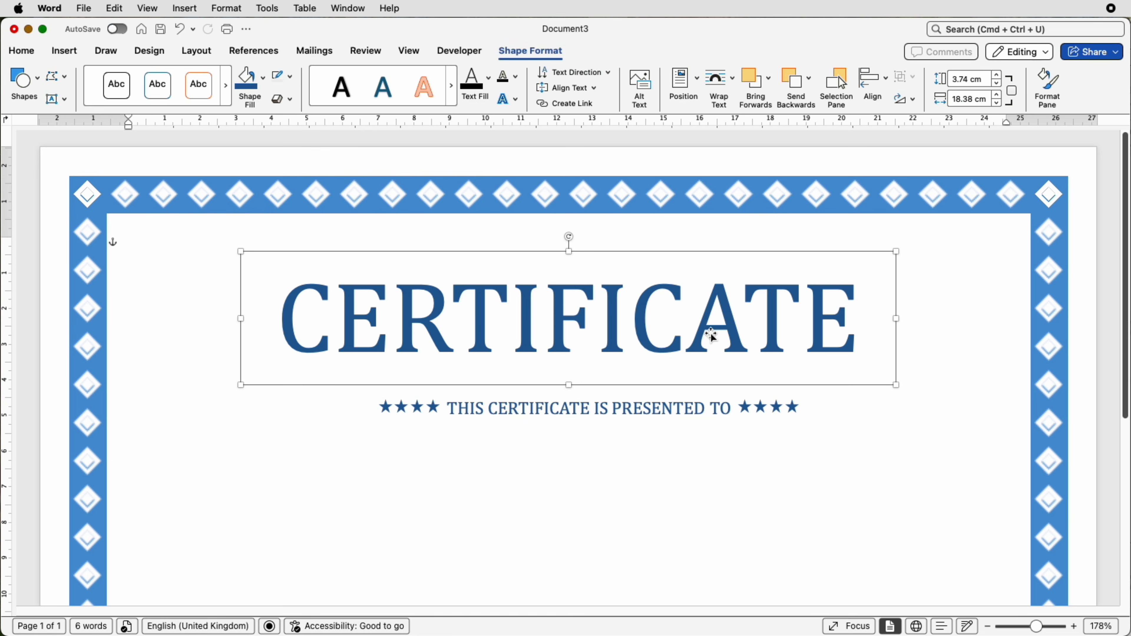
drag(713, 337, 710, 568)
click(640, 373)
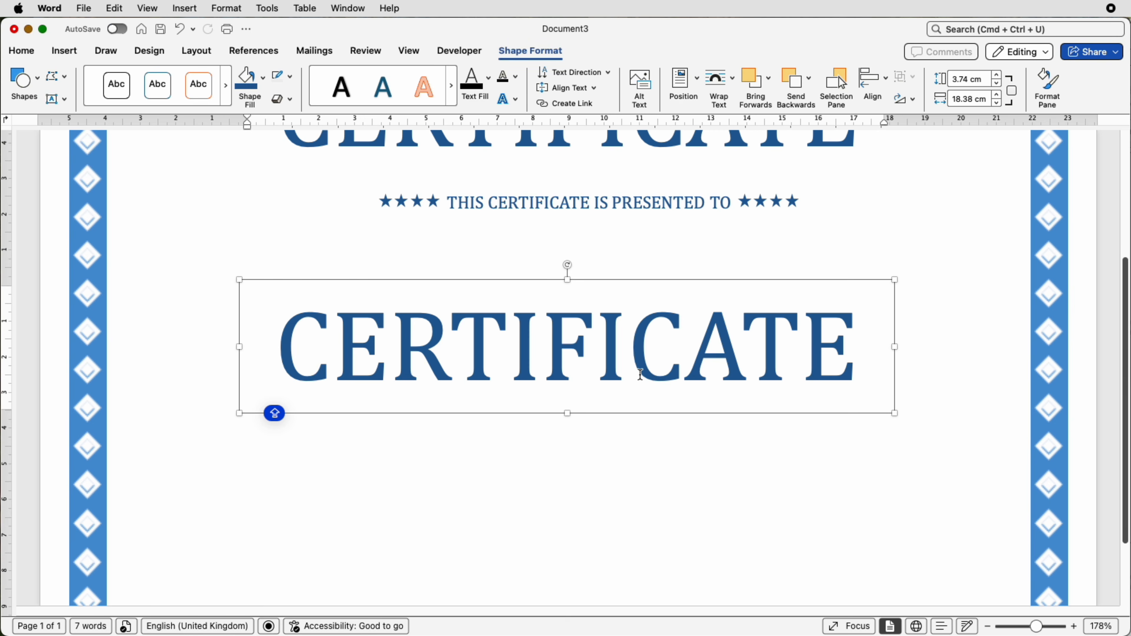
key(super+a)
text(Video provides a powerful way to help you prove your point. When you click Online Video, you can paste in the embed code for the video you want to add. You can also type a keyword to search online for the video that best fits your document.)
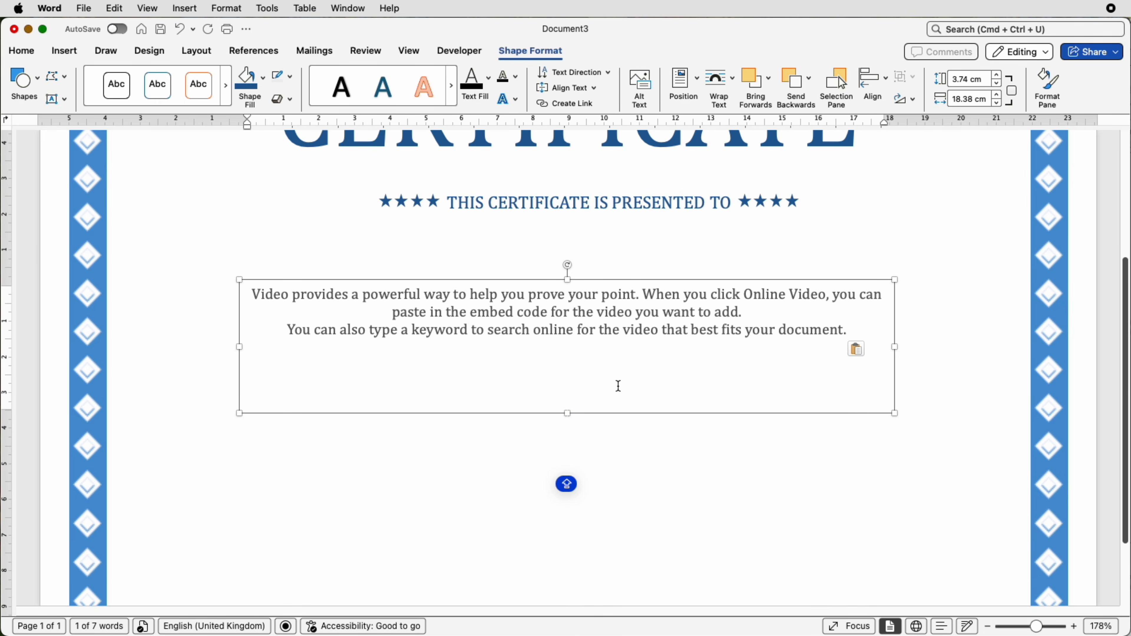
- Resize the paragraph's text box to about 14.8 cm wide and 2.34 cm high, and duplicate it below to the left
drag(895, 346, 744, 348)
drag(492, 418, 492, 387)
drag(745, 334, 768, 334)
drag(526, 327, 467, 441)
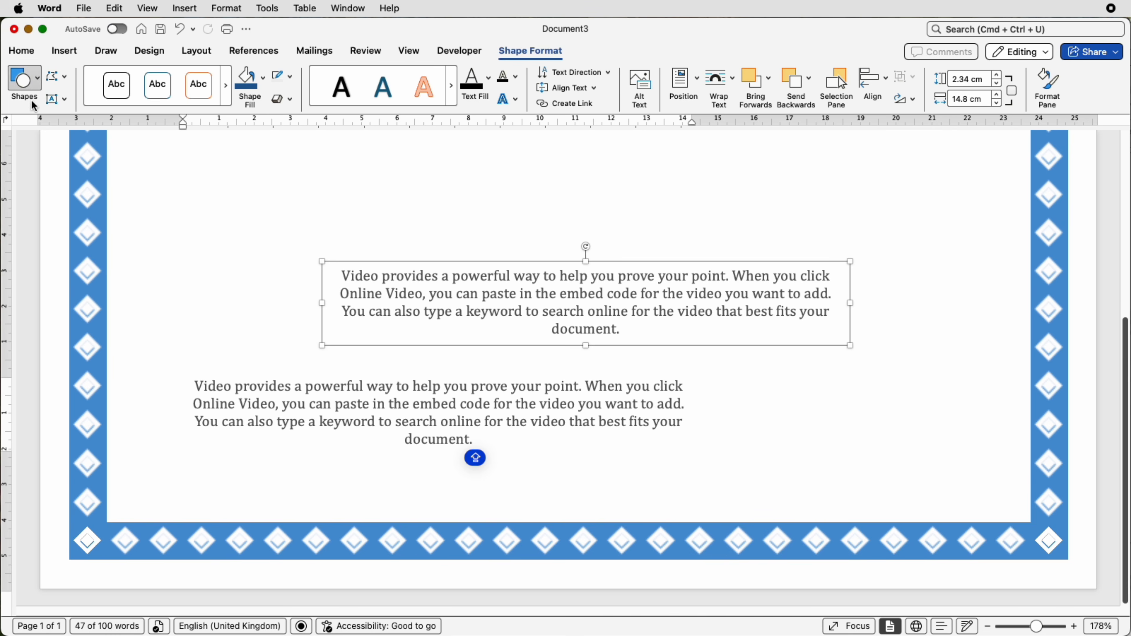
click(35, 55)
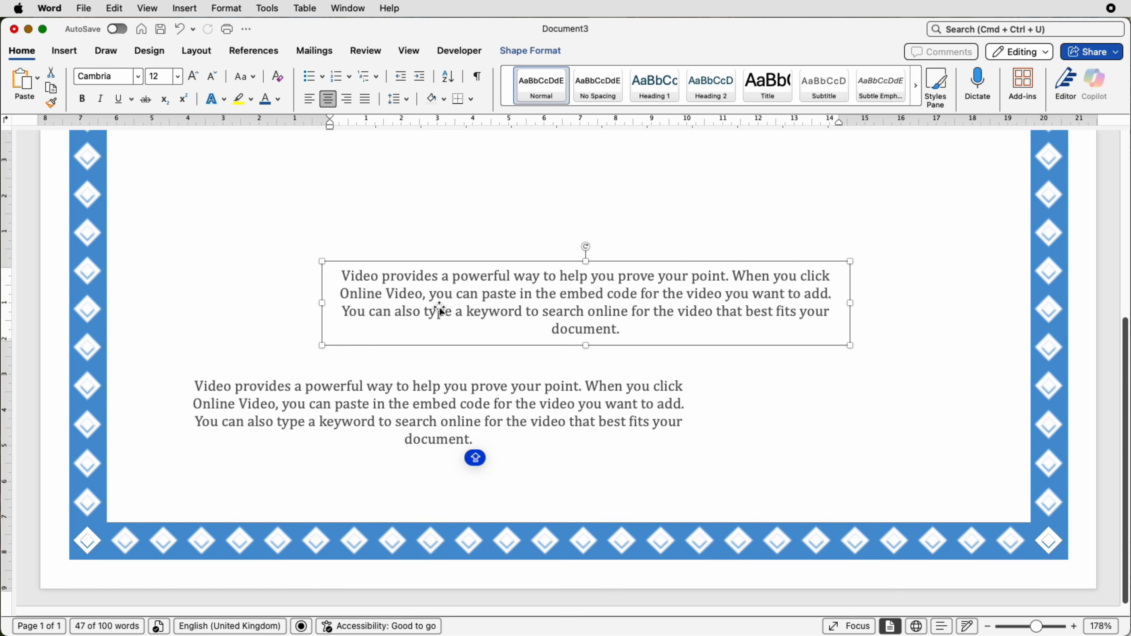
click(279, 99)
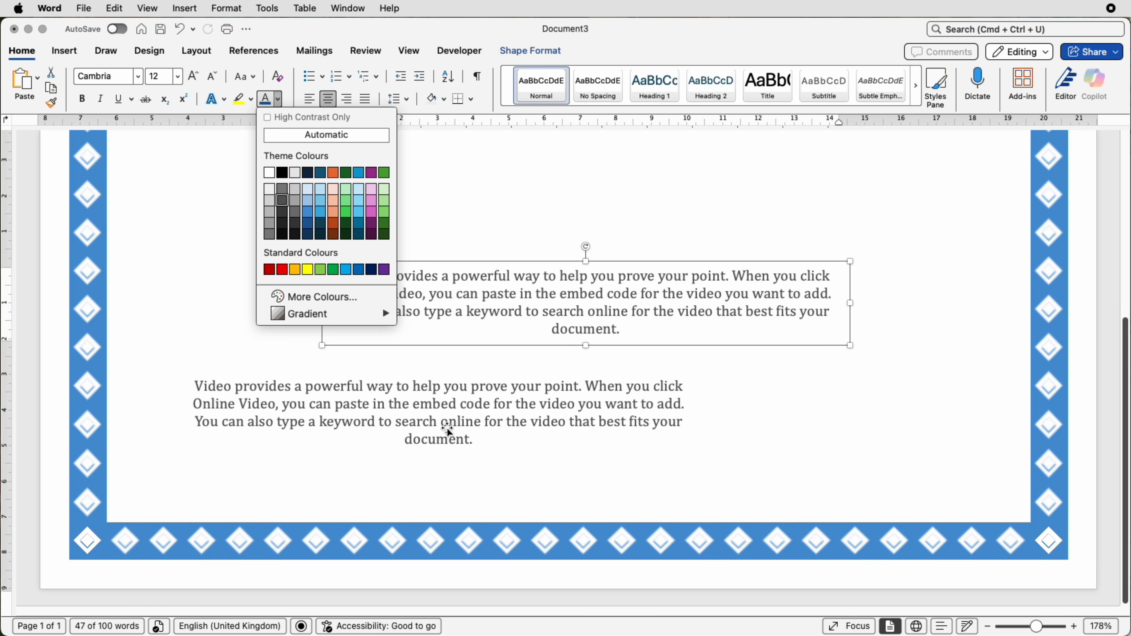
click(519, 450)
- Replace the lower paragraph copy's text with "President of Association" and shrink its text box to fit the single line
click(522, 446)
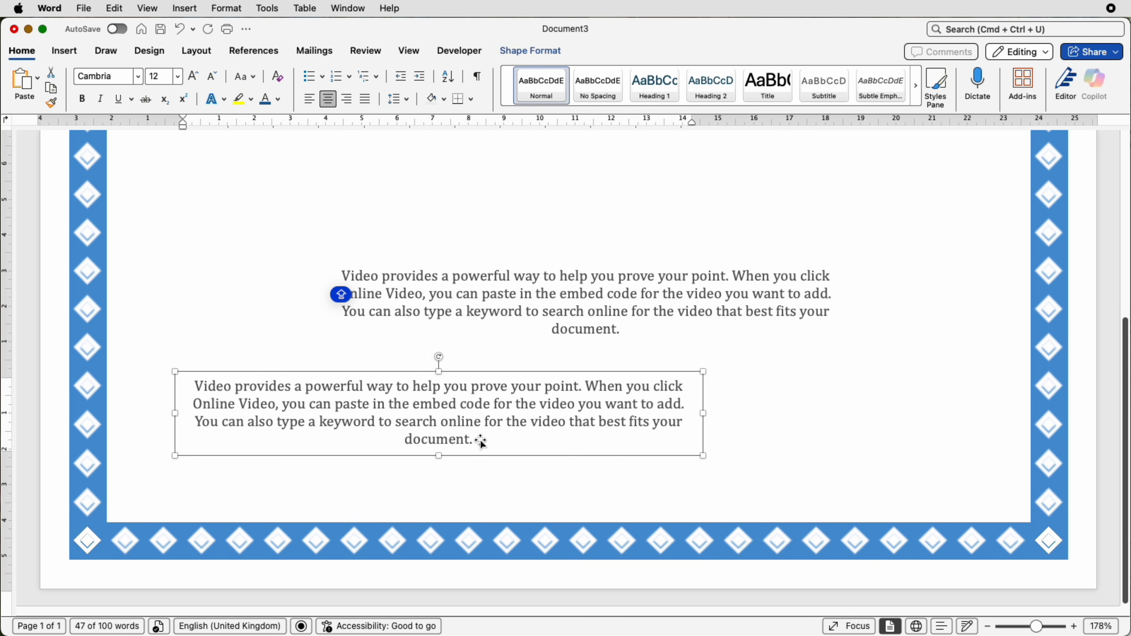
drag(493, 439, 201, 394)
text(President of Association)
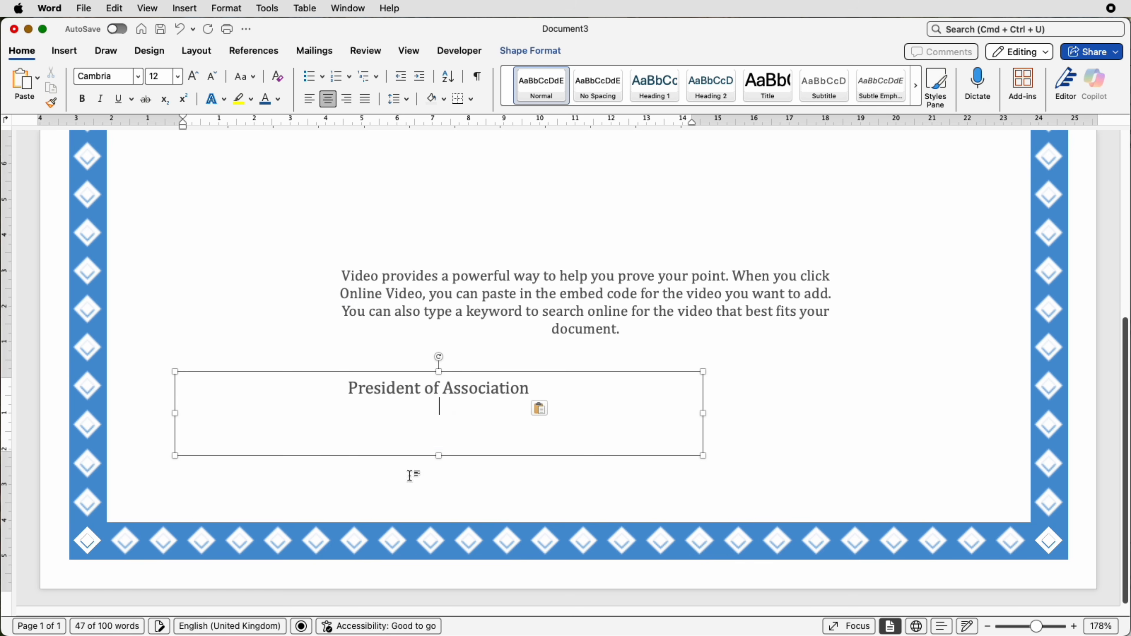
drag(439, 456, 442, 410)
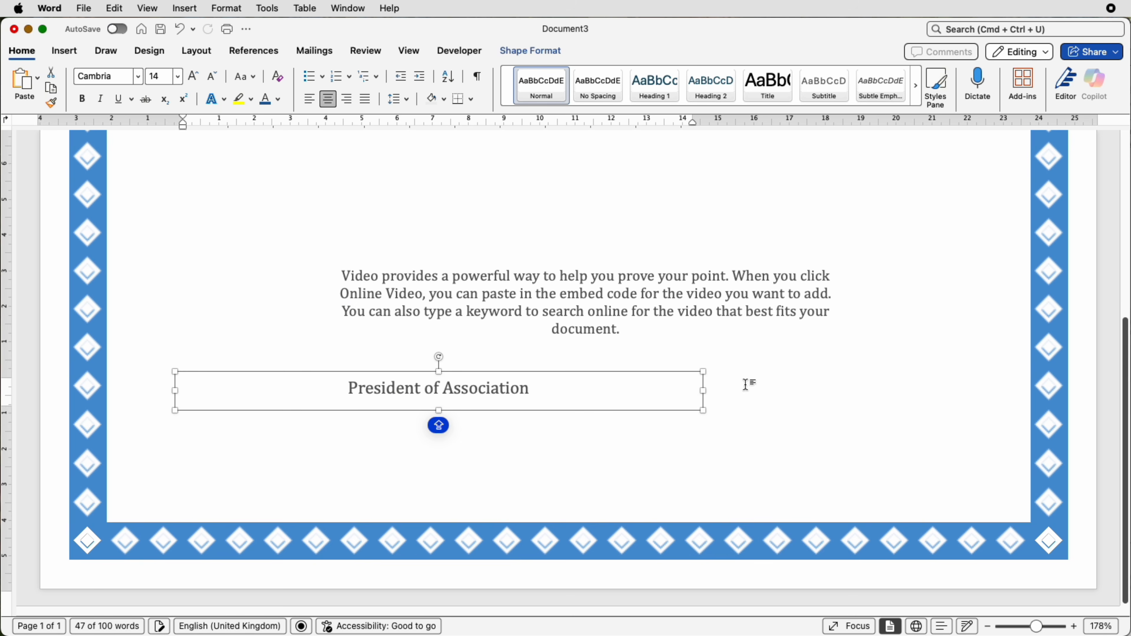
drag(709, 389, 446, 390)
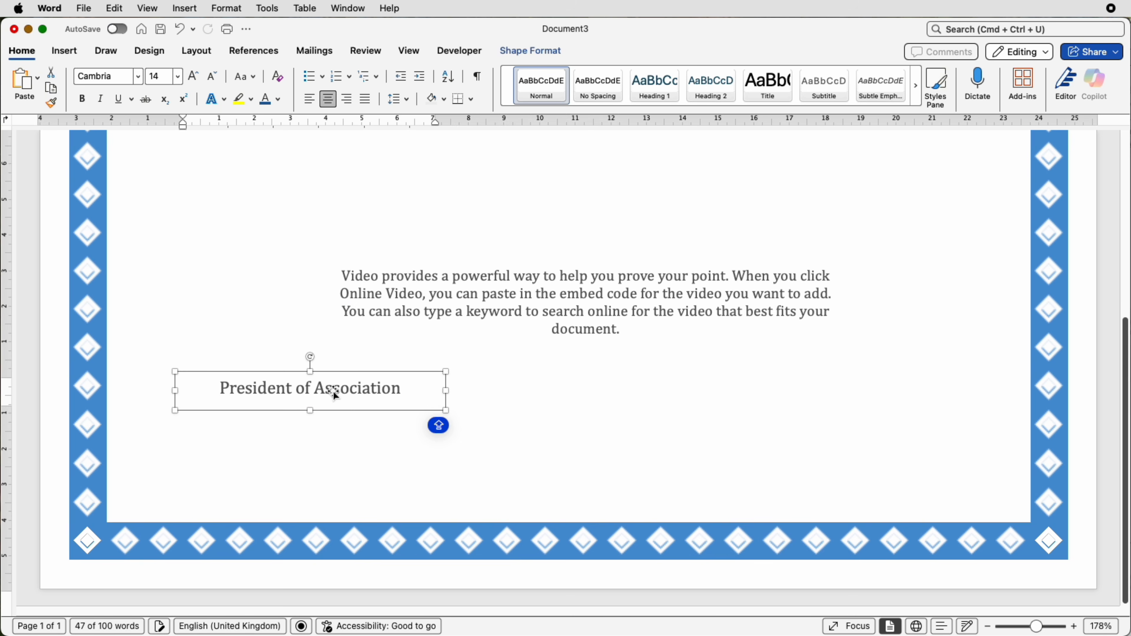
- Duplicate the "President of Association" box on the lower right of the certificate and replace the copy's text with "Chief Executive of Certification"
drag(333, 392, 847, 422)
scroll(925, 477, up, 2)
drag(923, 474, 735, 473)
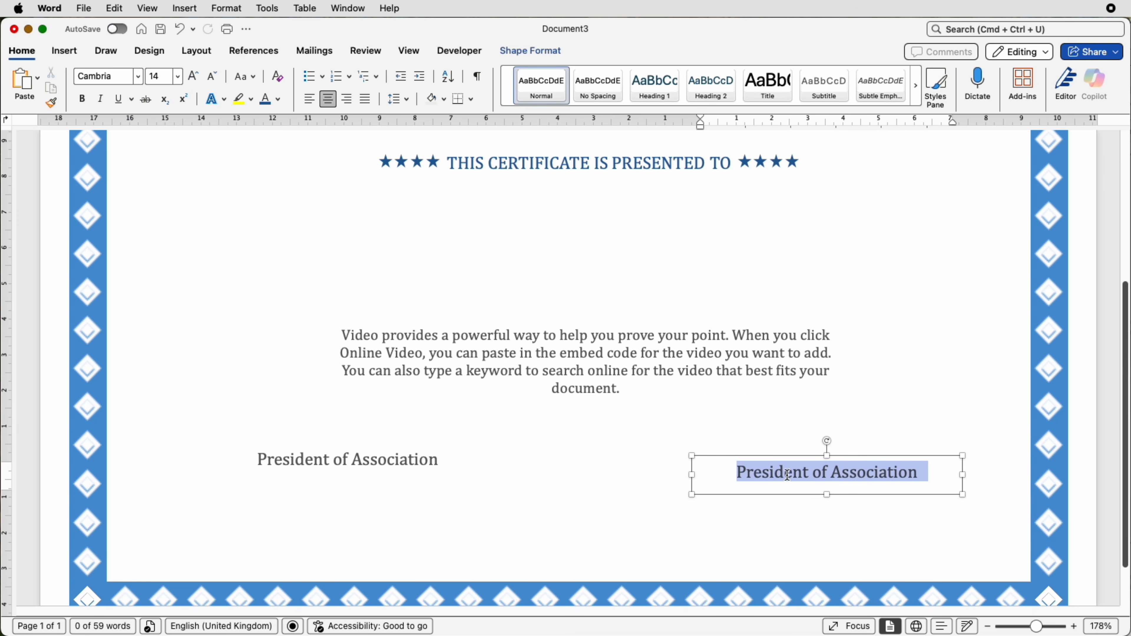
text(Chief Executive of Certification)
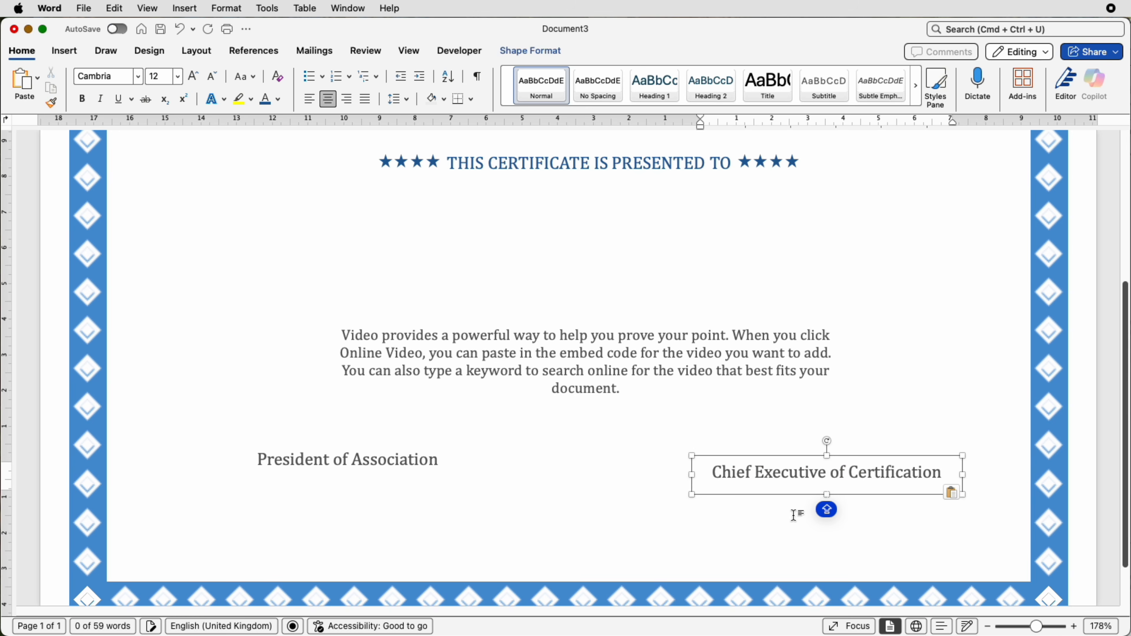
- Paste the "Name surname" text box in 36 pt Lucida Calligraphy and place it between the presentation line and the paragraph
click(533, 348)
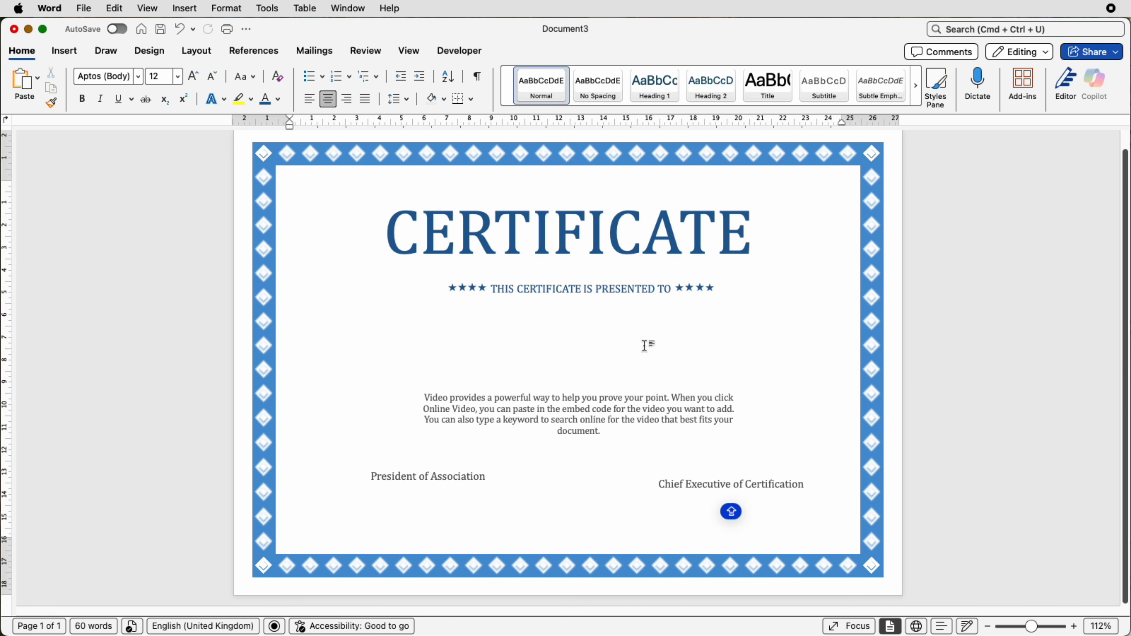
key(super+v)
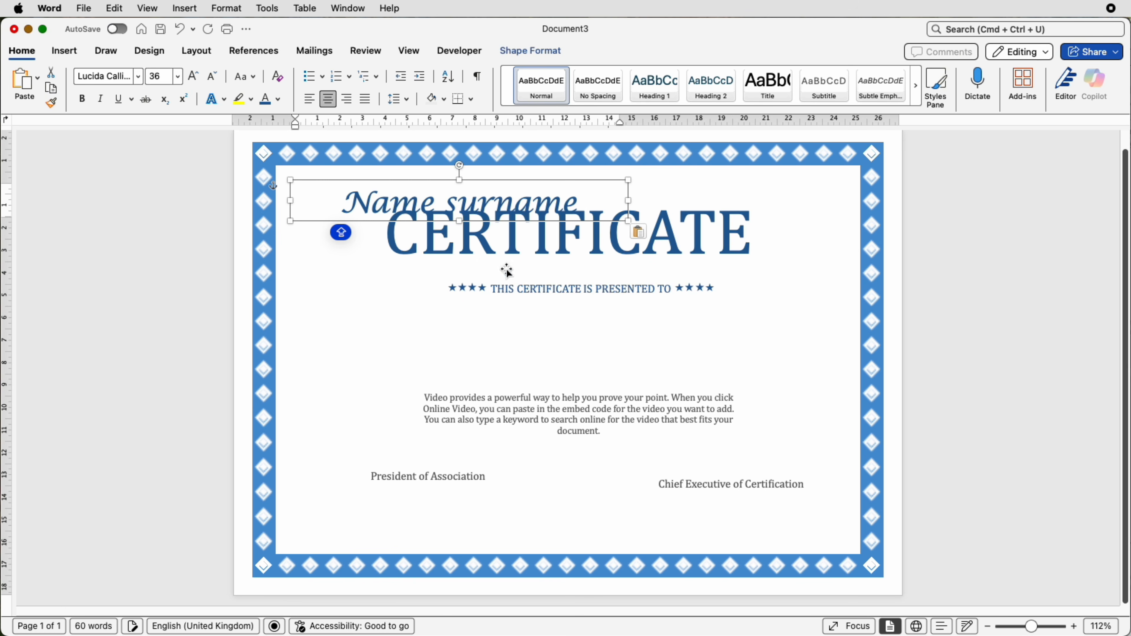
drag(488, 185, 603, 335)
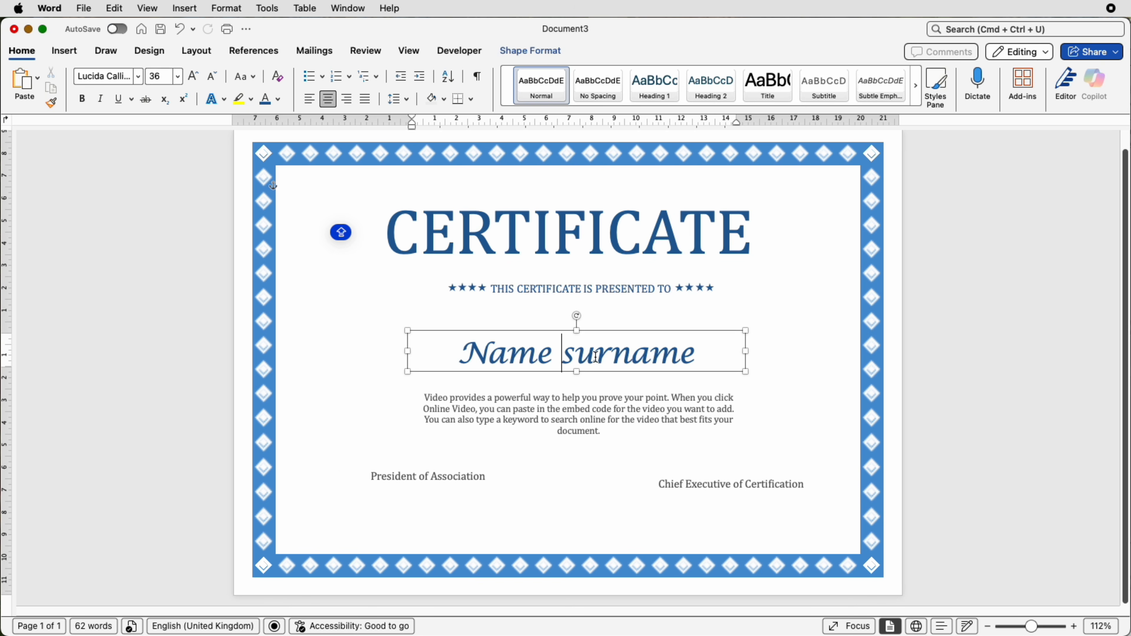
- Move both signatory titles lower and widen the gap between "Name surname" and the paragraph below it
drag(434, 477, 421, 498)
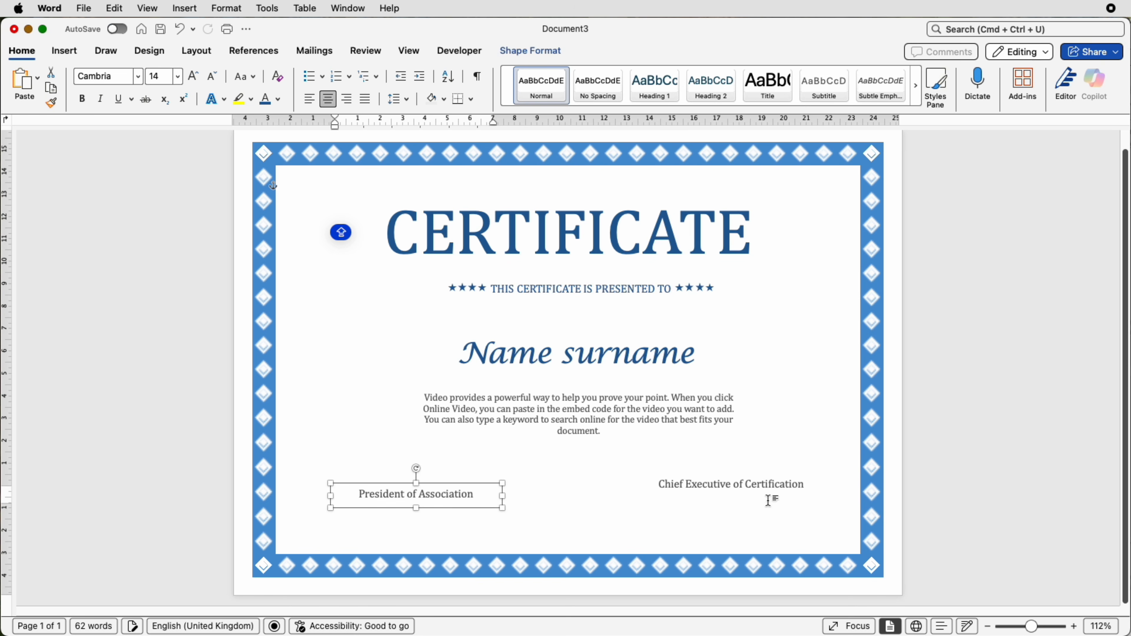
drag(757, 482, 734, 482)
drag(587, 387, 623, 366)
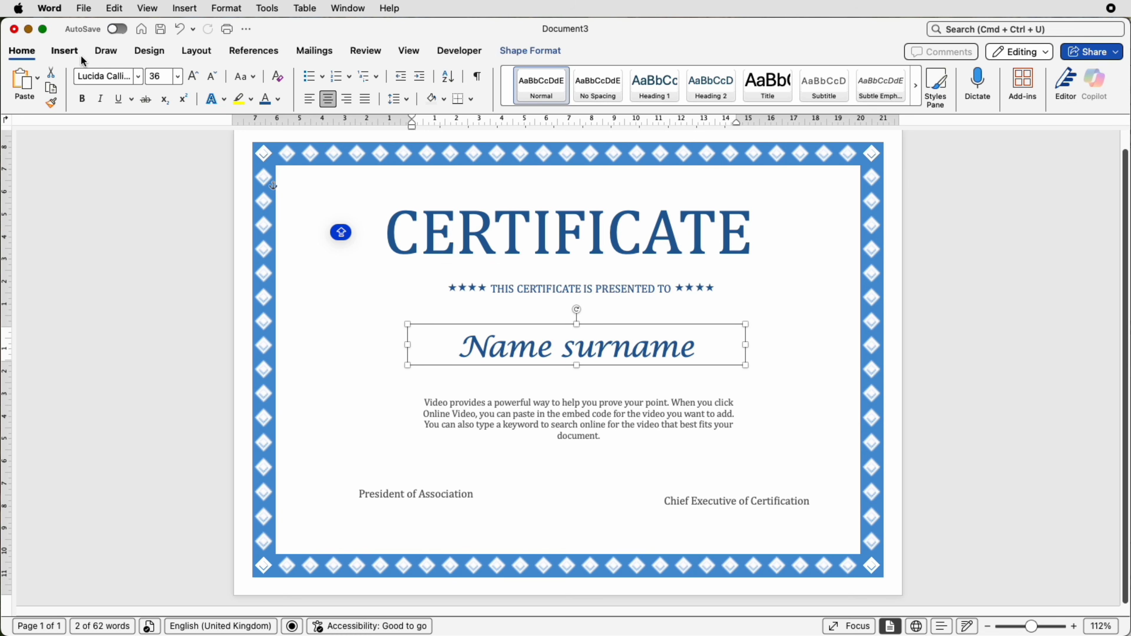
- Draw a horizontal straight line about 6.71 cm long just above "President of Association"
click(71, 52)
click(217, 97)
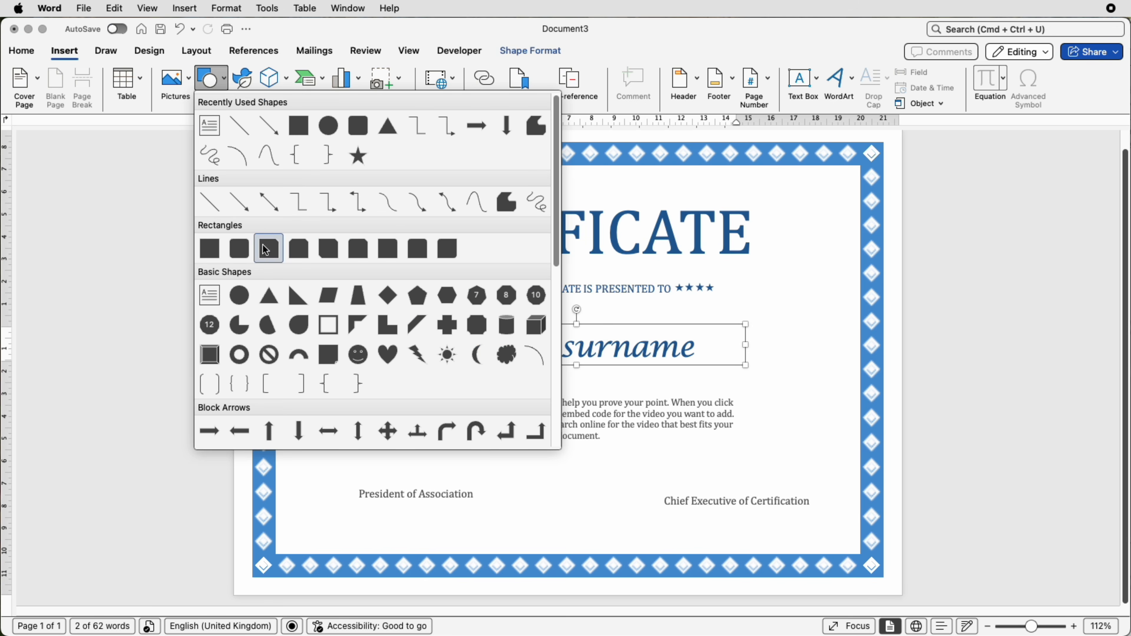
click(210, 202)
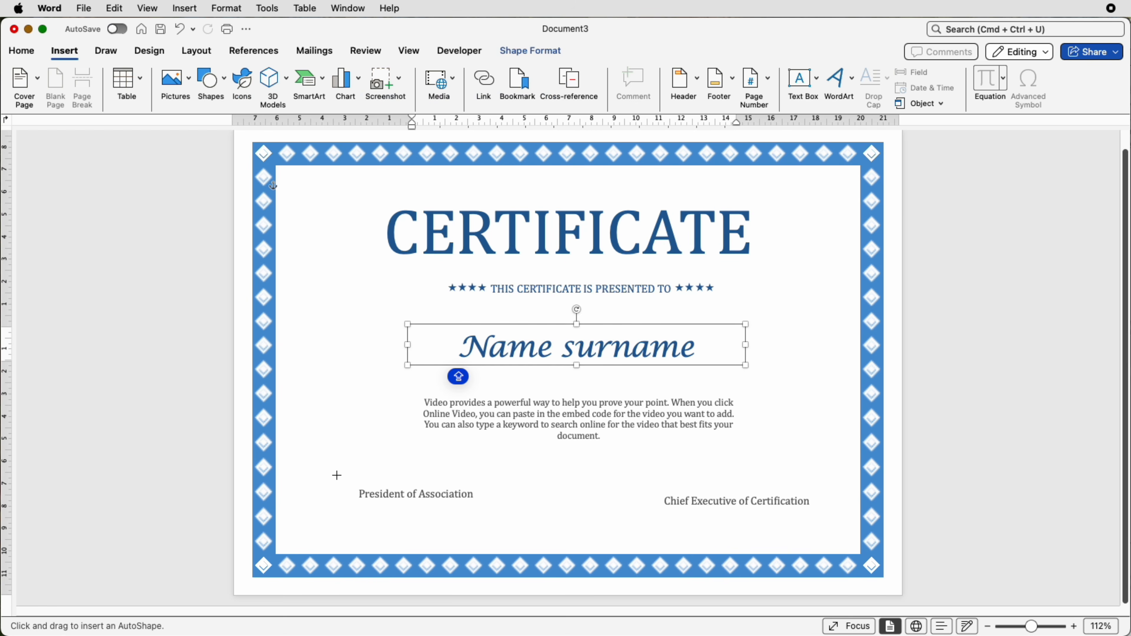
drag(336, 476, 488, 481)
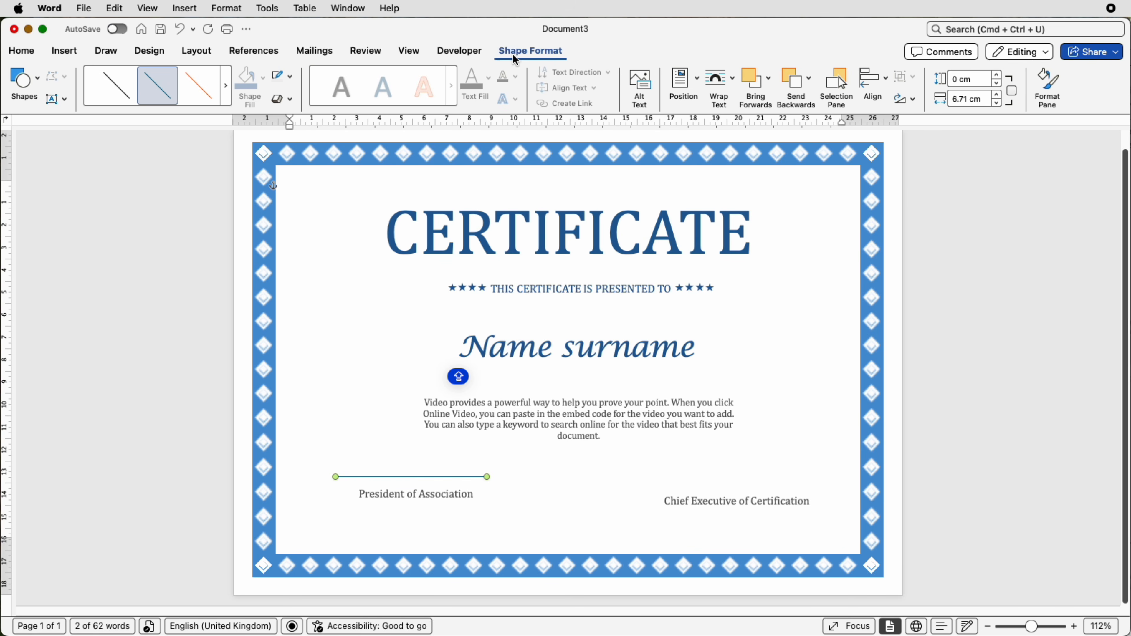
- Format the line above "President of Association" with a dark blue outline and a weight of 2¼ pt
click(292, 77)
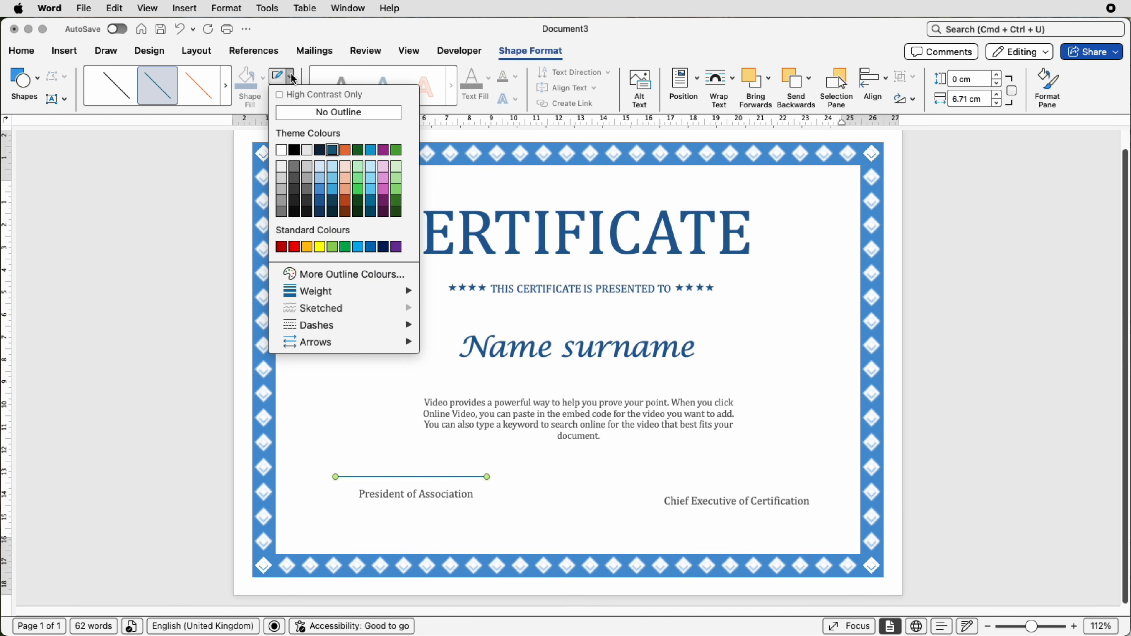
click(319, 201)
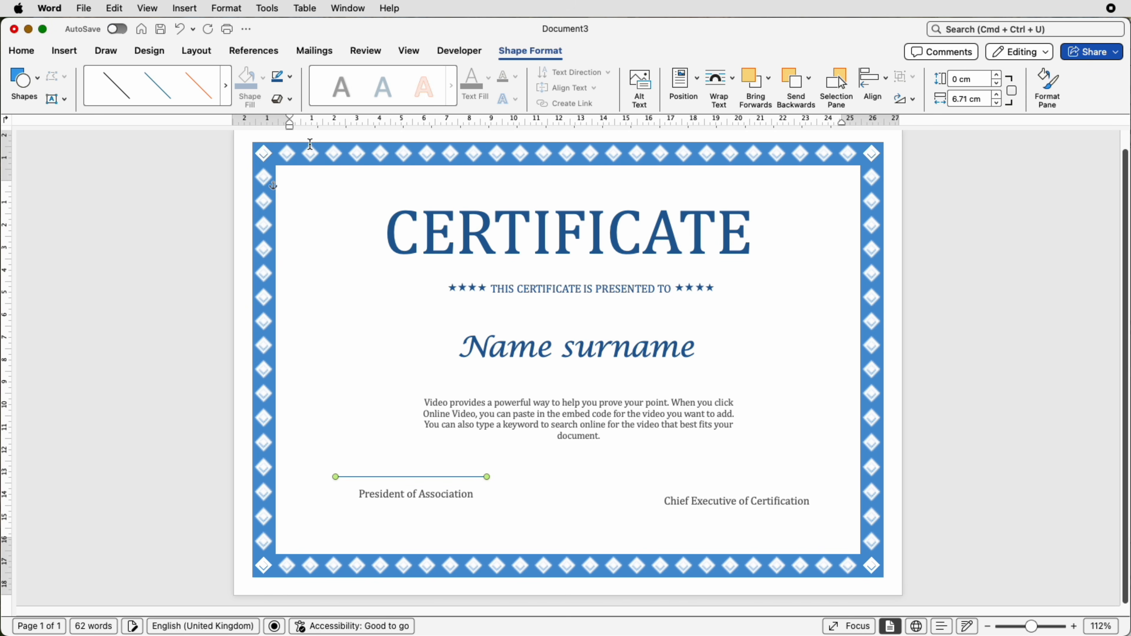
click(292, 78)
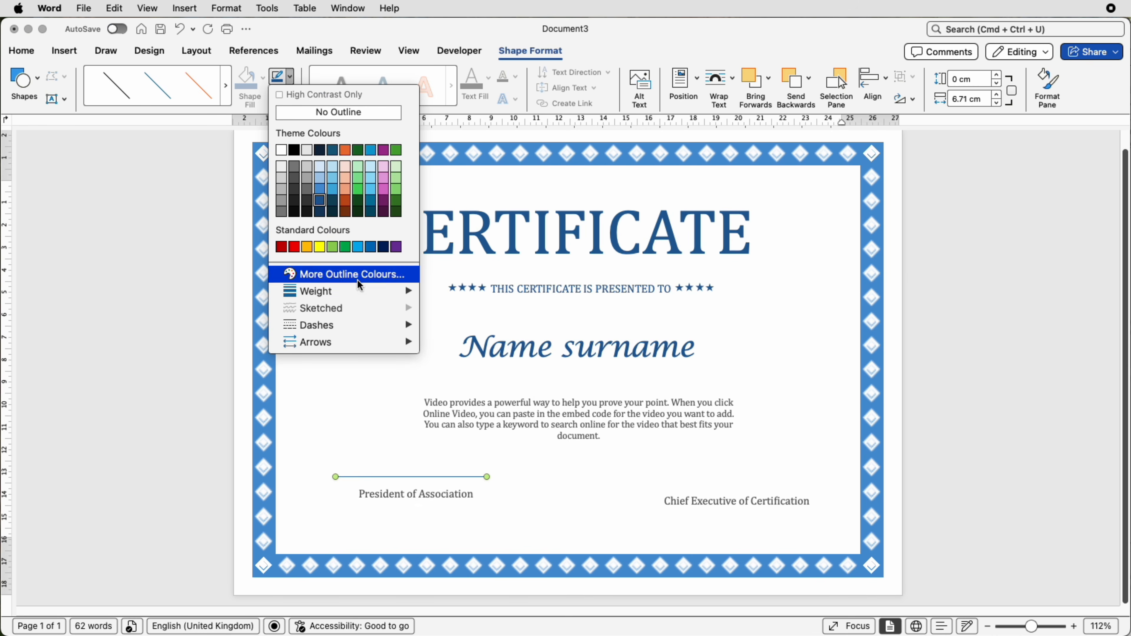
mouse_move(360, 295)
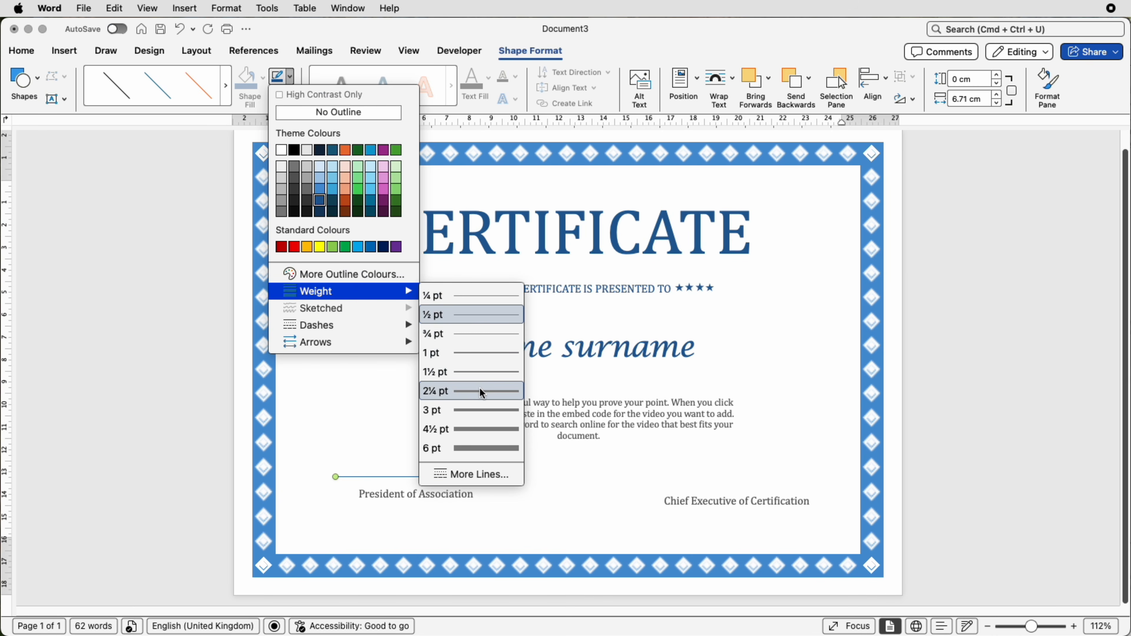
click(482, 399)
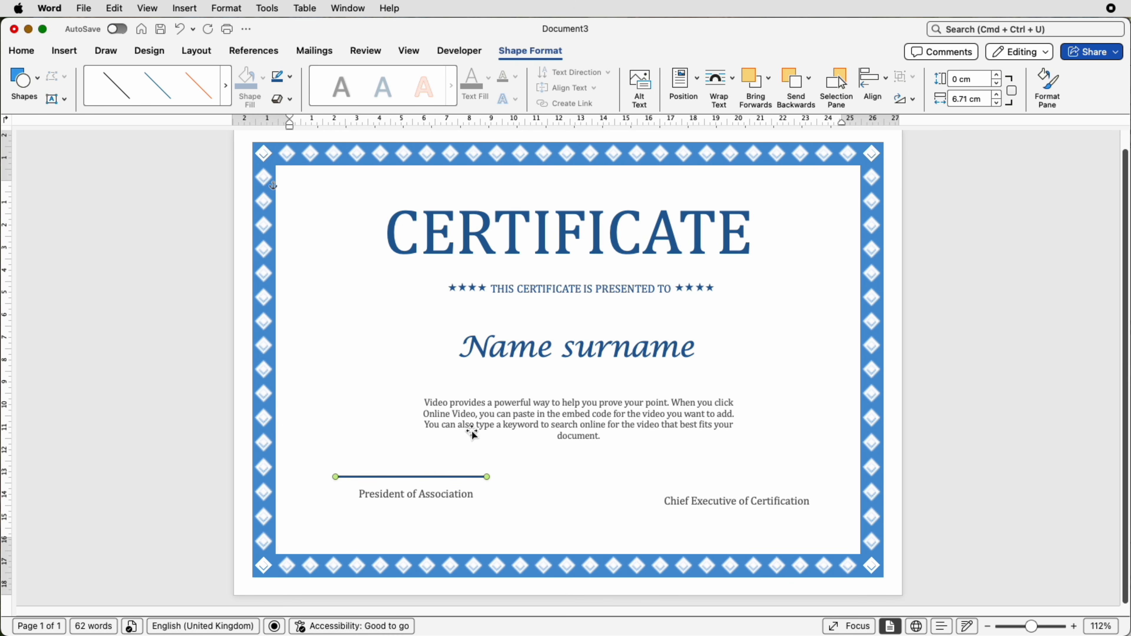
- Paste a copy of the signature line and place it above "Chief Executive of Certification", level with the first line
click(566, 199)
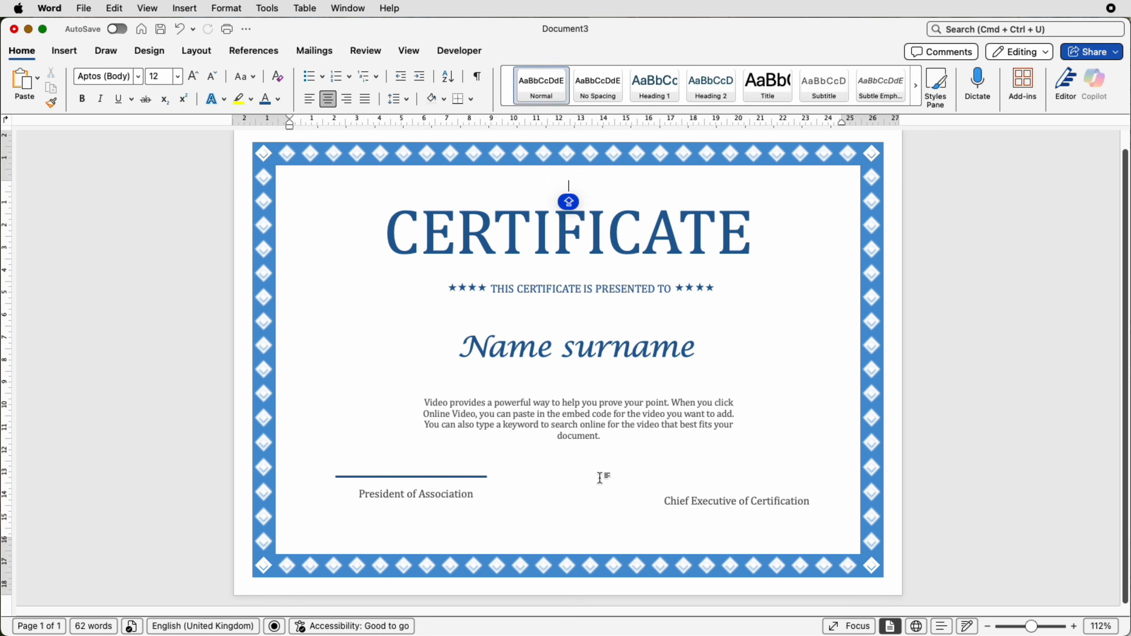
key(super+v)
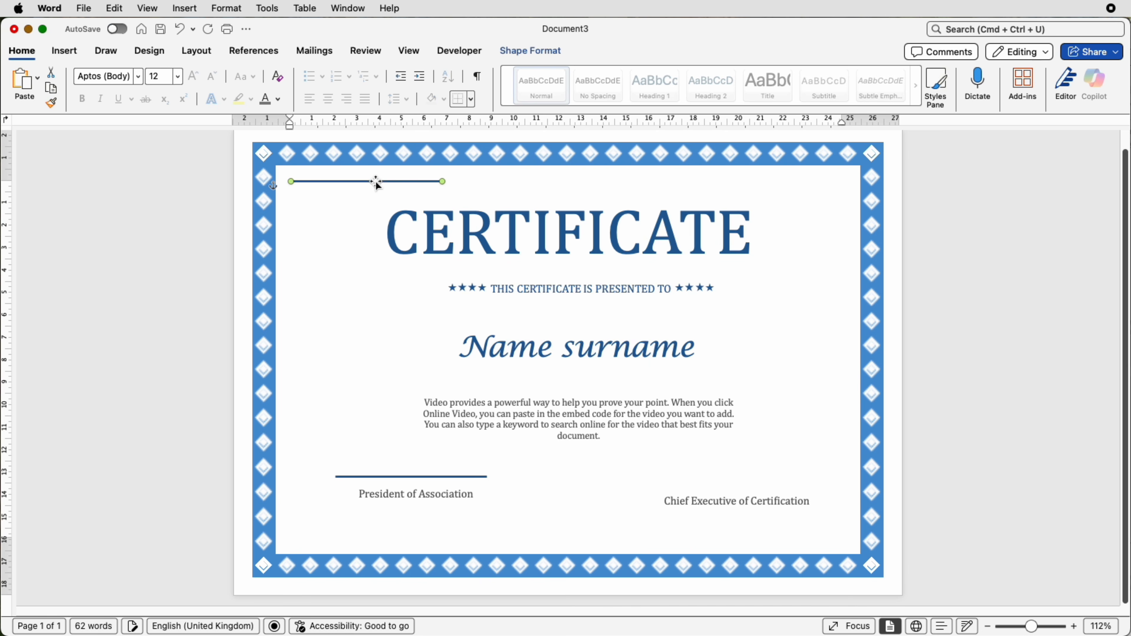
mouse_move(376, 182)
mouse_down()
mouse_move(724, 420)
mouse_move(748, 478)
mouse_up()
- Paste another copy of the line, place it under "Name surname" and lengthen it to about the width of the paragraph below
key(super+v)
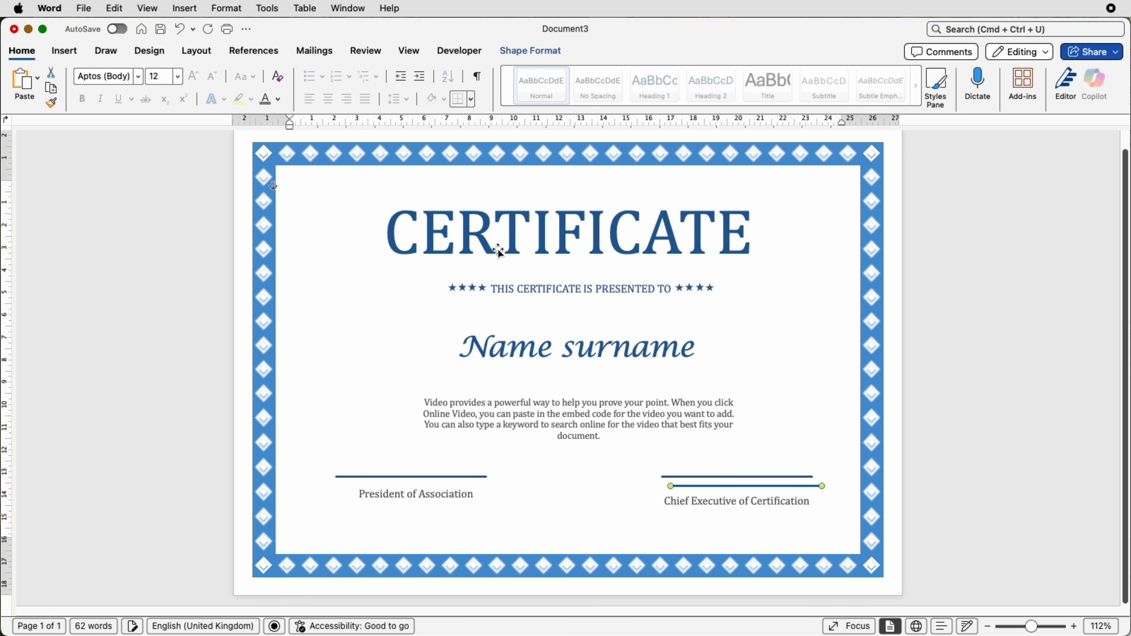
drag(718, 484, 466, 371)
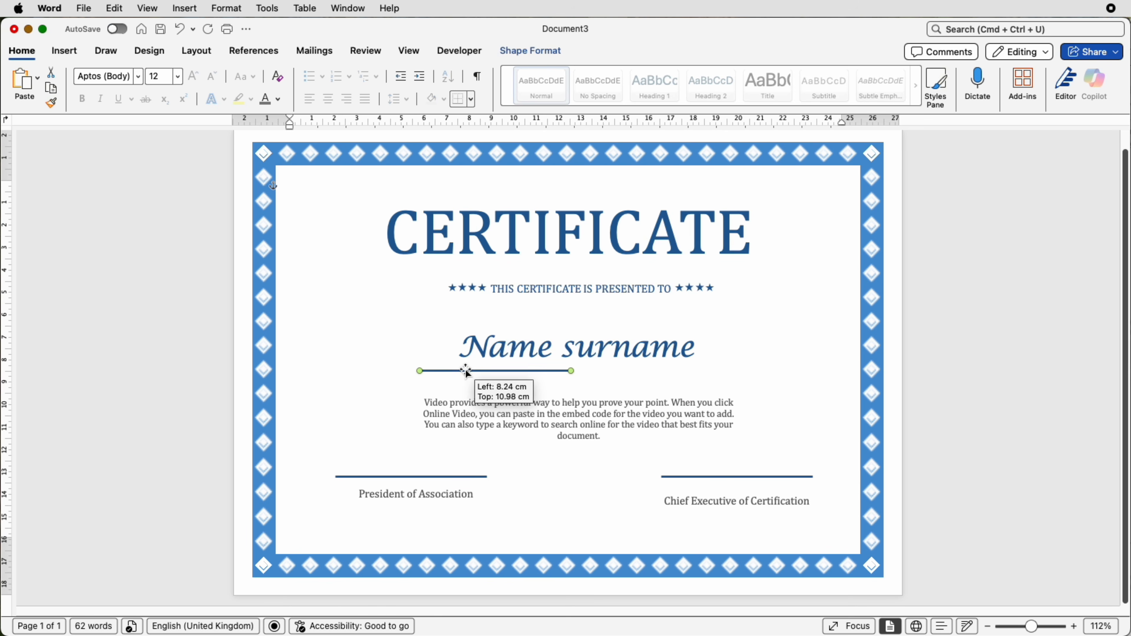
drag(574, 372, 742, 372)
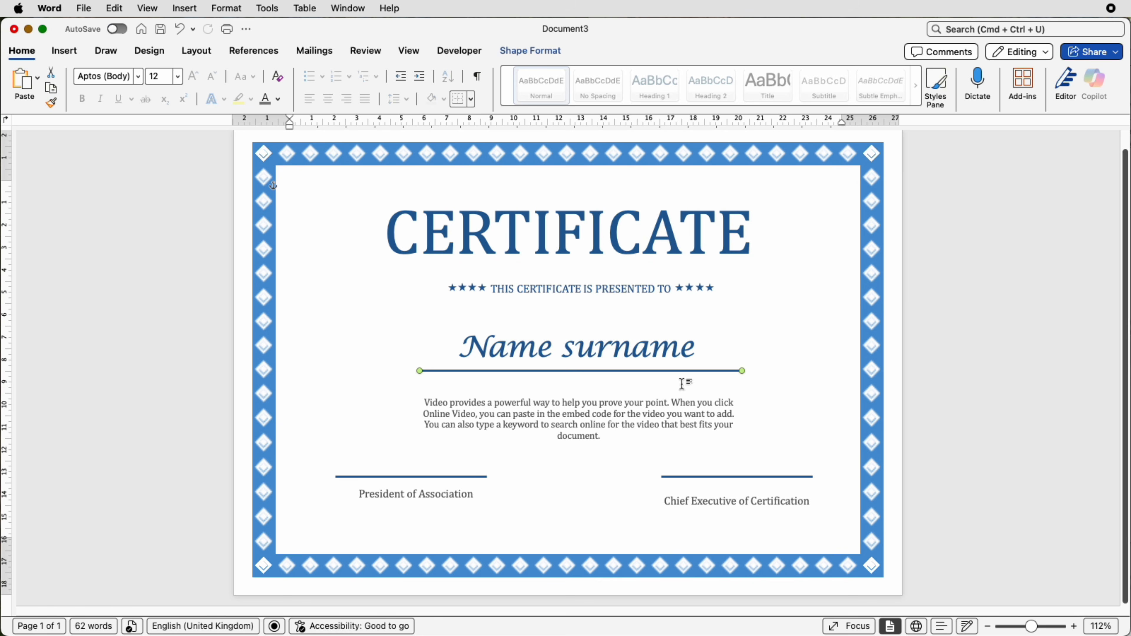
- Move the starred presentation line lower and paste the blue flourish ornament between it and the "CERTIFICATE" title
drag(607, 290, 606, 308)
click(818, 276)
key(super+v)
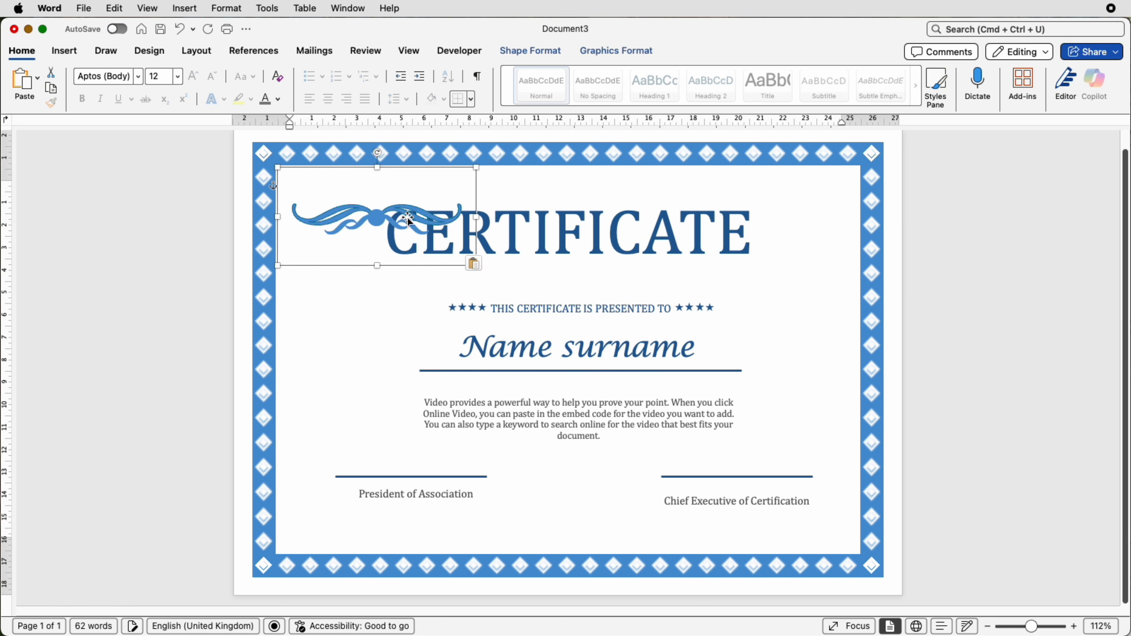
drag(398, 219, 596, 279)
click(759, 282)
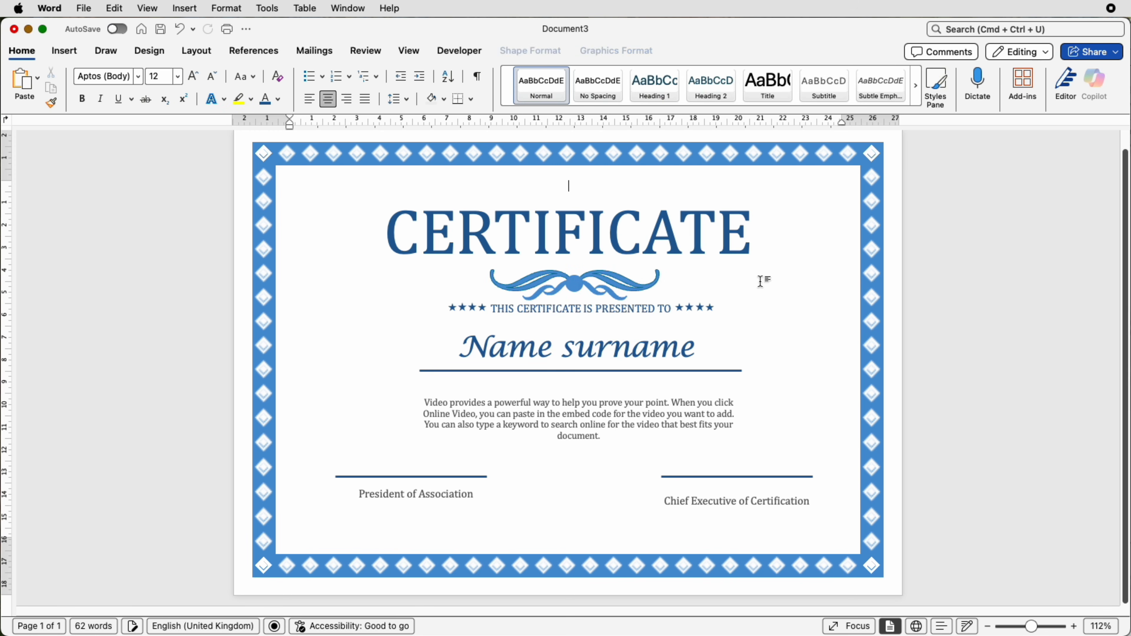
- Search the stock icons for "SWIRL" and insert the solid single swirl icon into the certificate
click(63, 52)
click(241, 84)
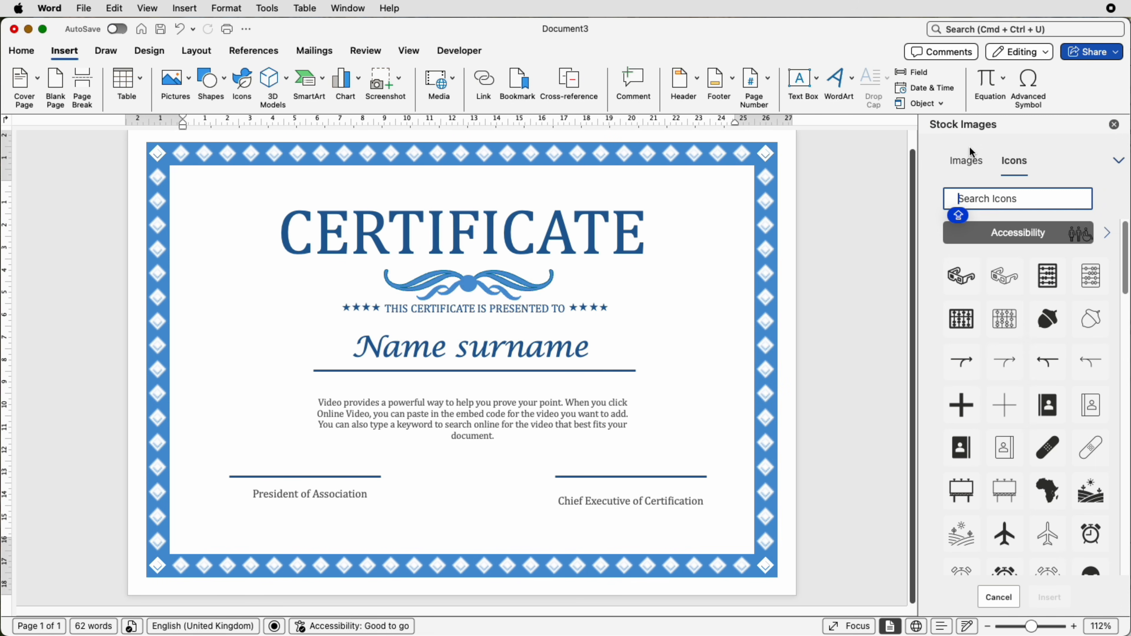
text(SWIRL)
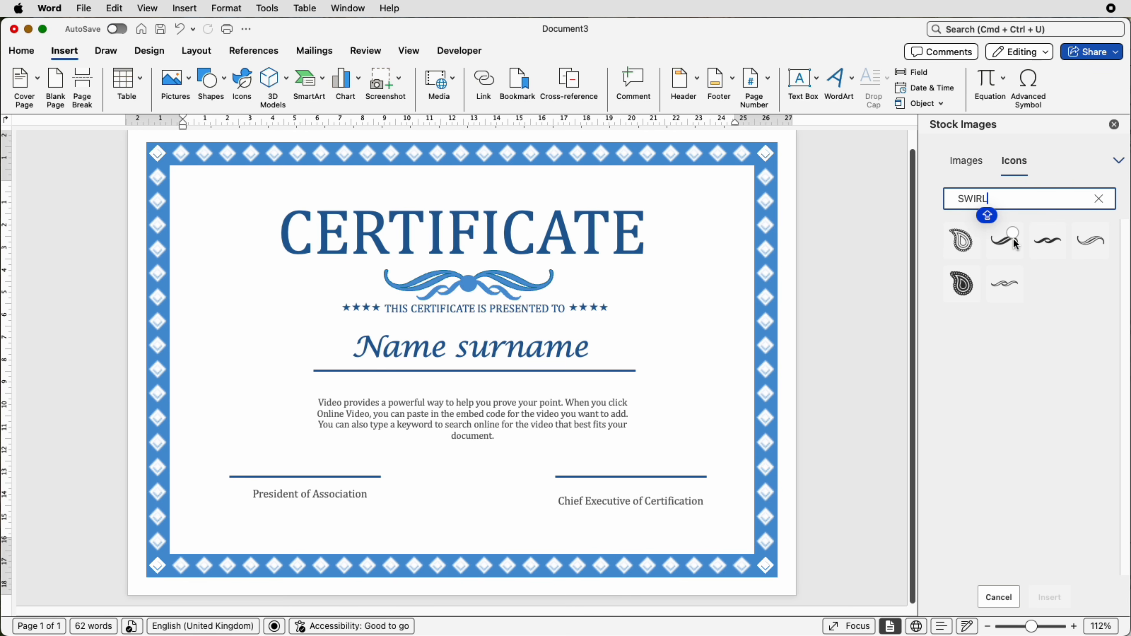
click(1010, 238)
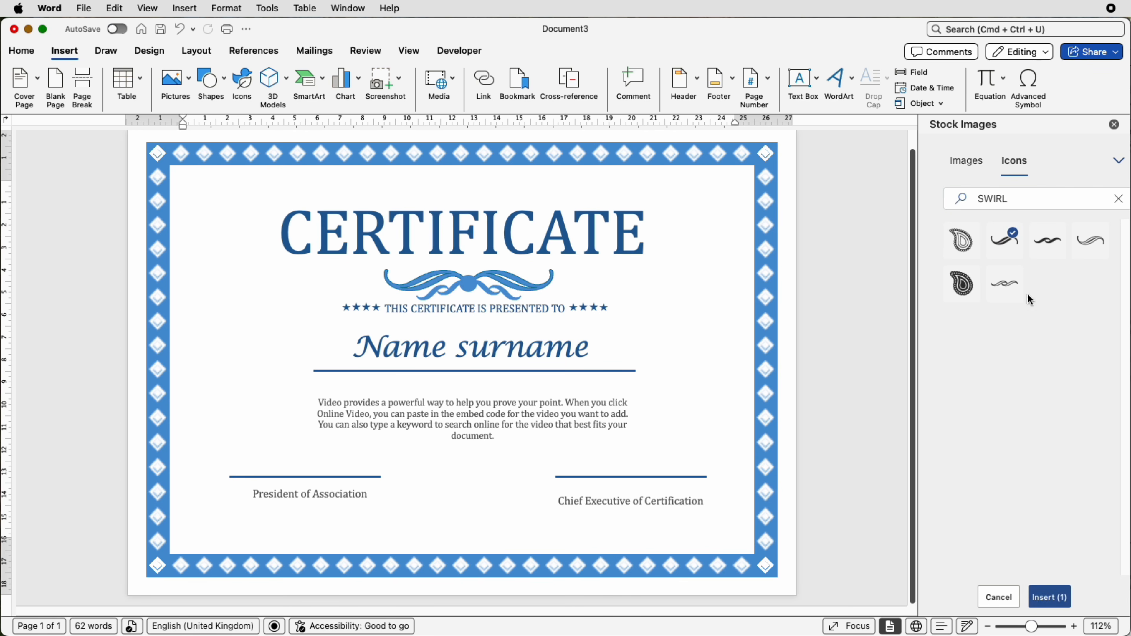
click(1055, 599)
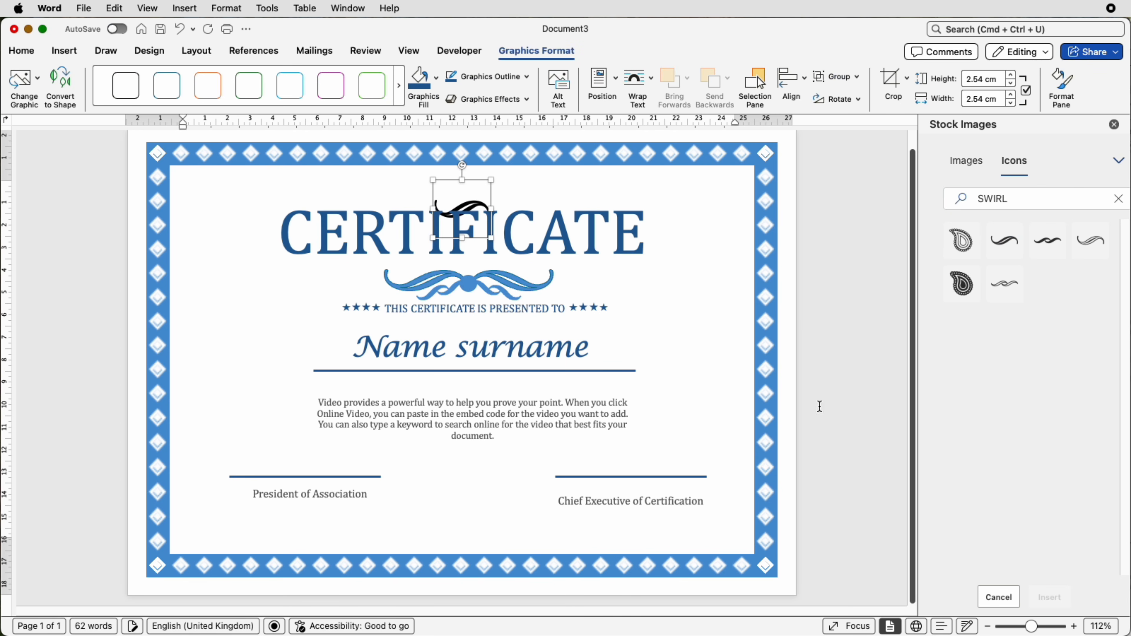
- Set the swirl icon's text wrapping to In Front of Text and move it to the left of "Name surname"
click(651, 84)
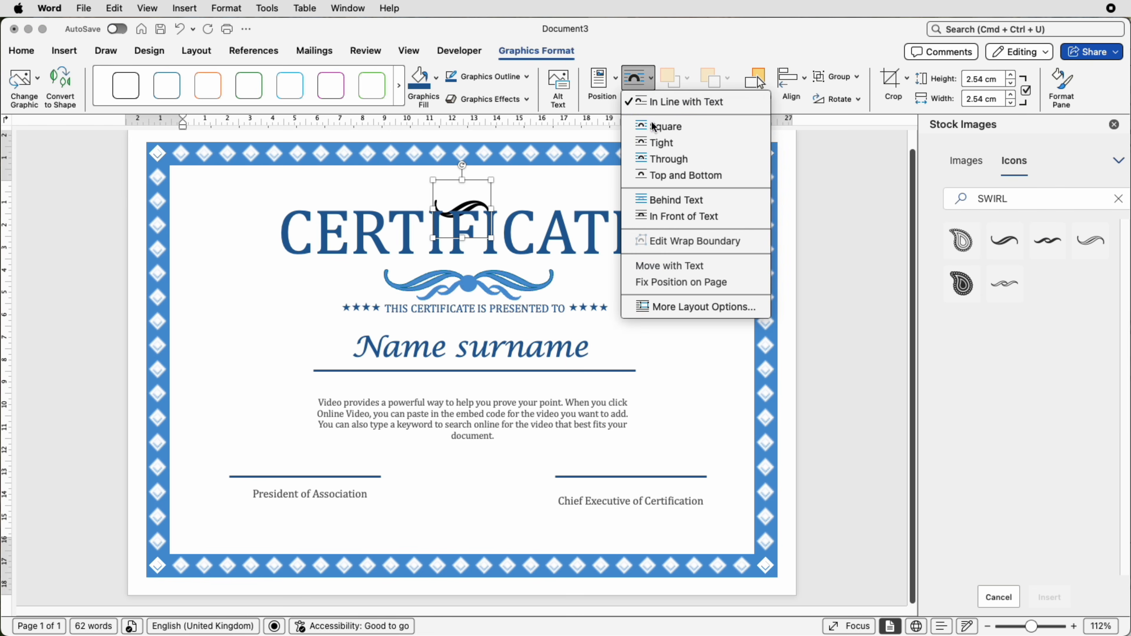
click(653, 217)
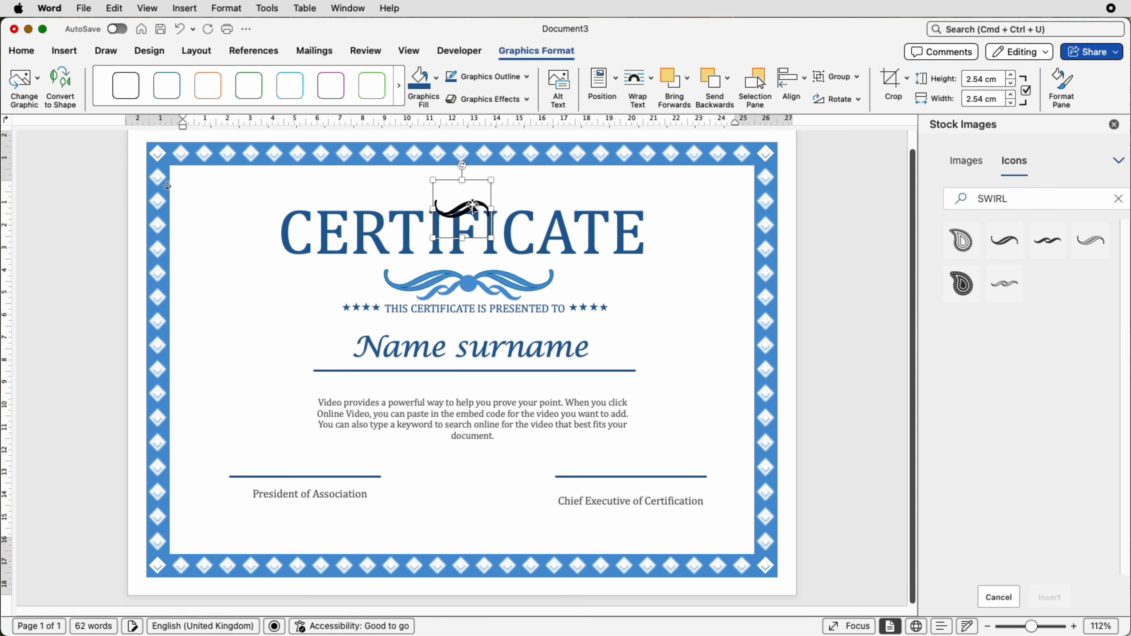
drag(463, 207, 232, 352)
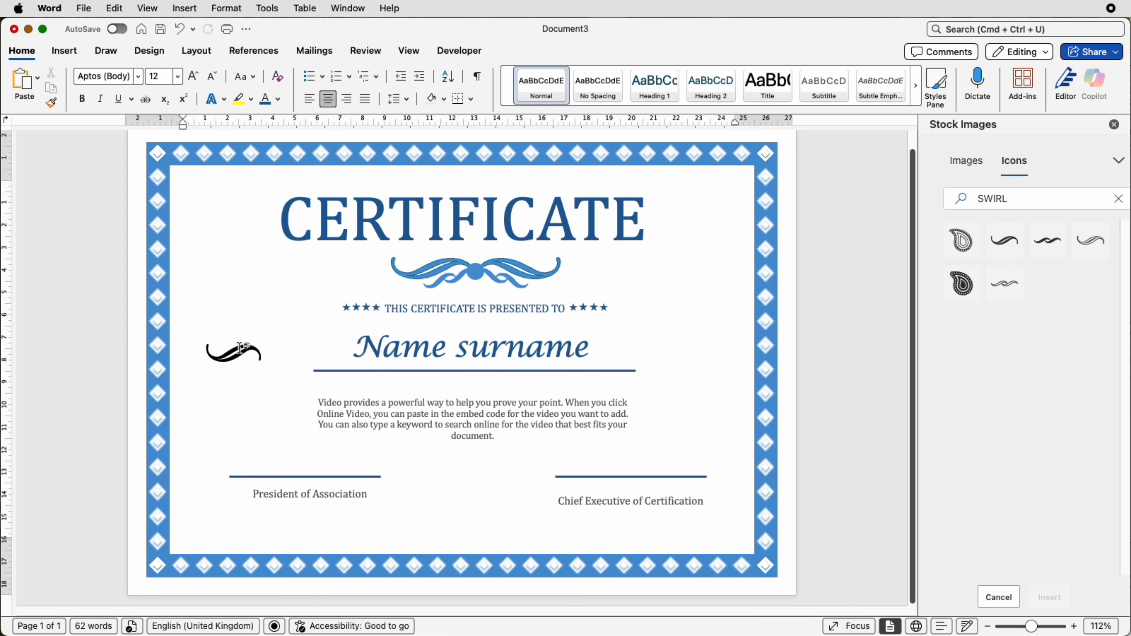
- Fill the swirl icon with the medium blue theme colour that matches the flourish under the title
click(251, 351)
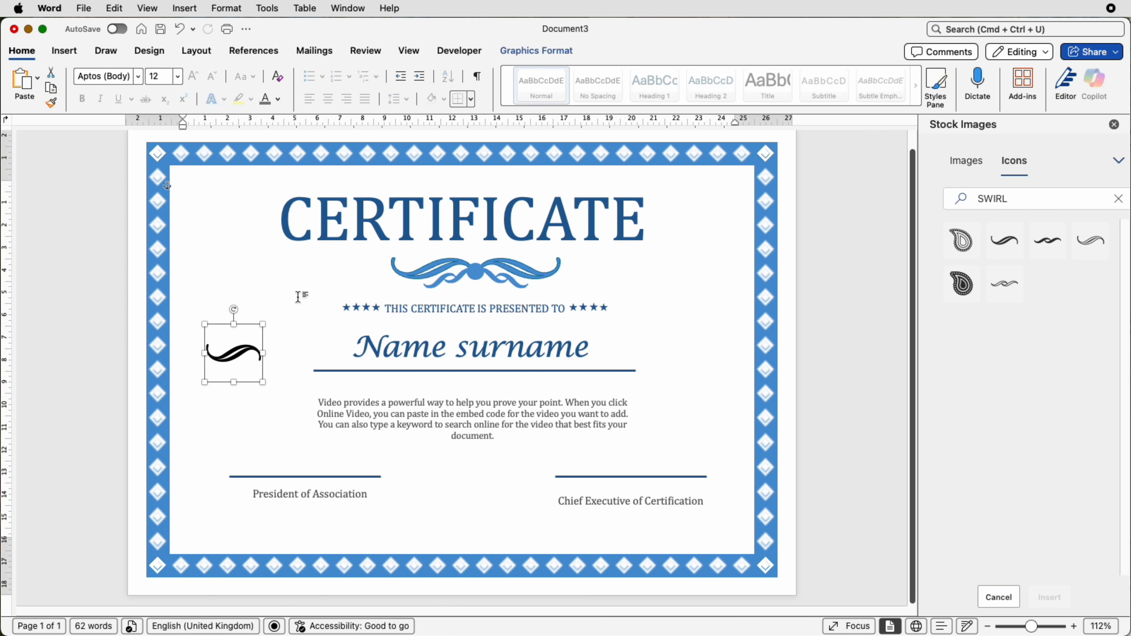
click(510, 49)
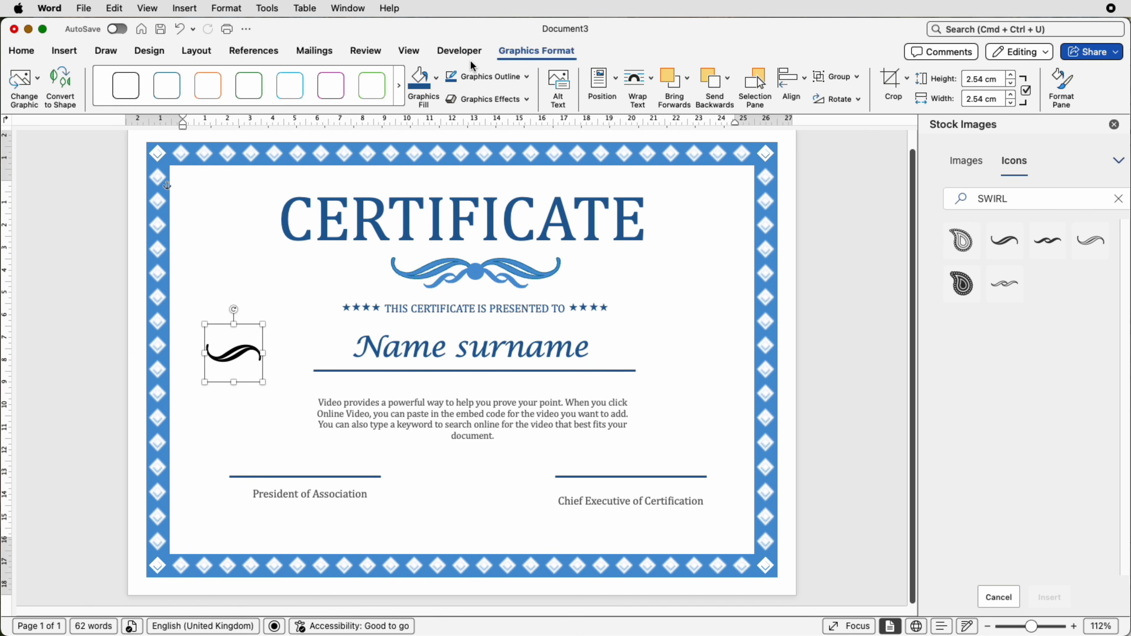
click(437, 80)
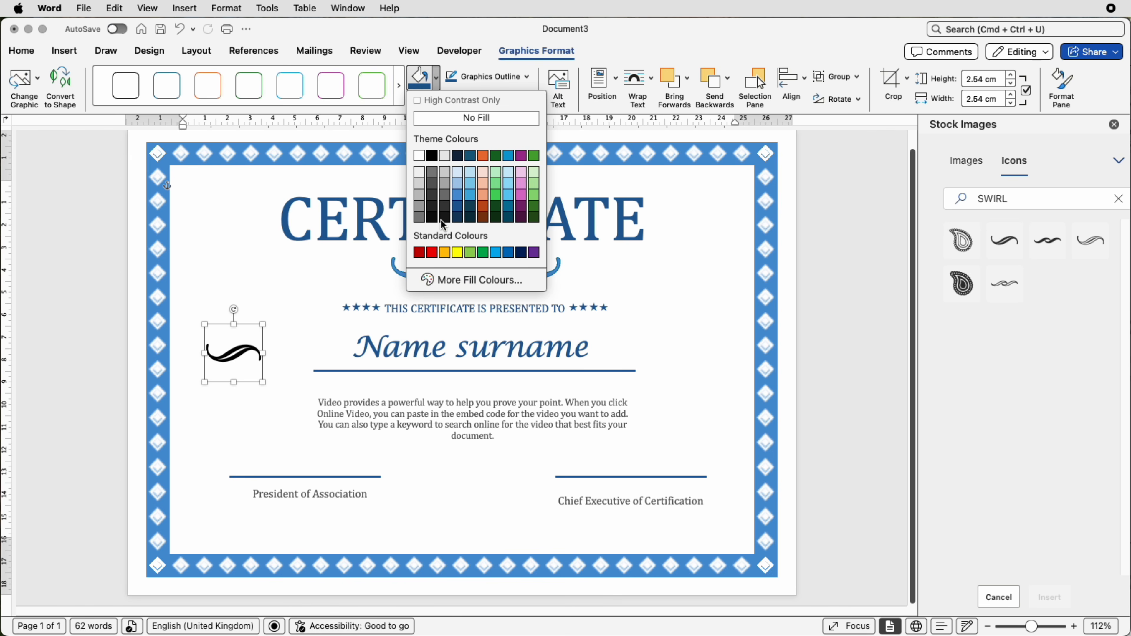
click(455, 197)
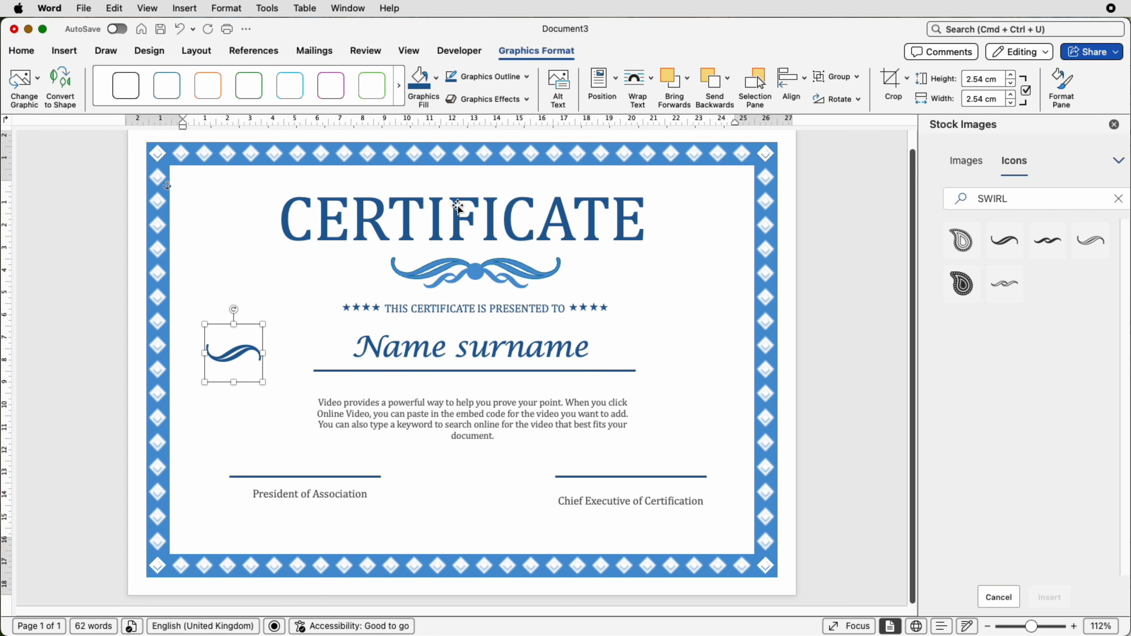
click(436, 79)
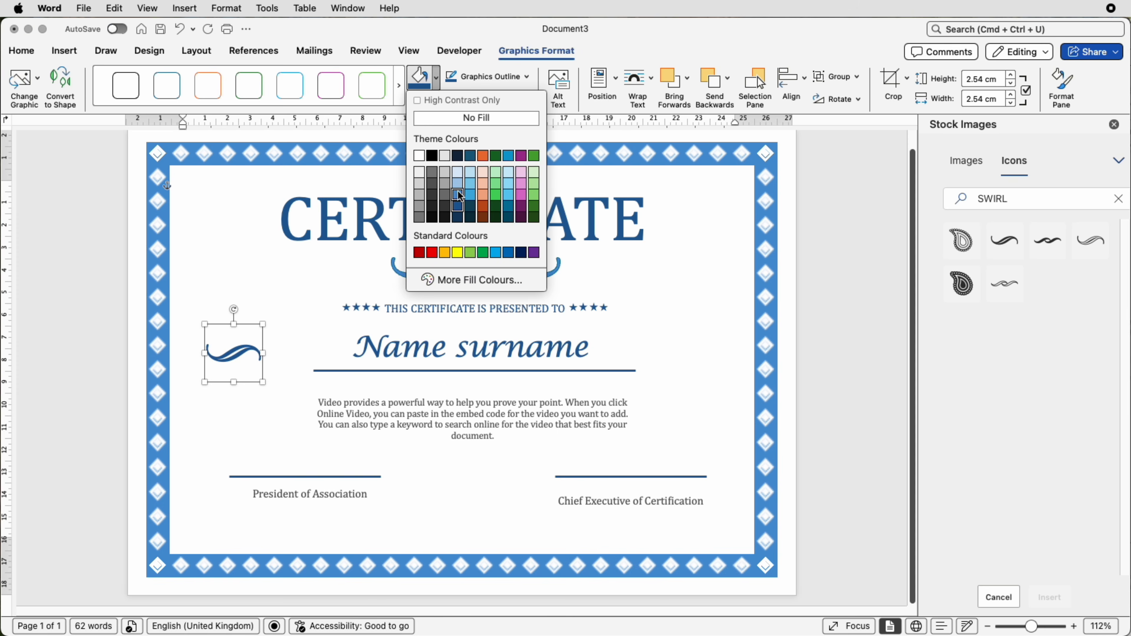
click(458, 194)
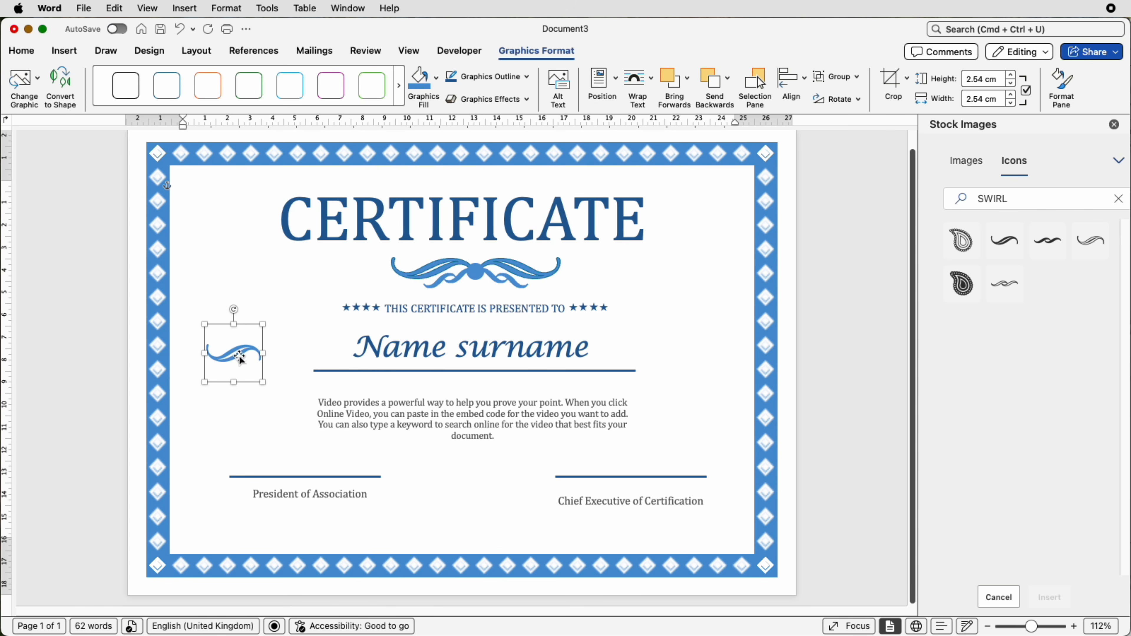
- Duplicate the swirl beside the original, flip the copy vertically and align it so the two swirls meet end to end
drag(237, 359, 298, 356)
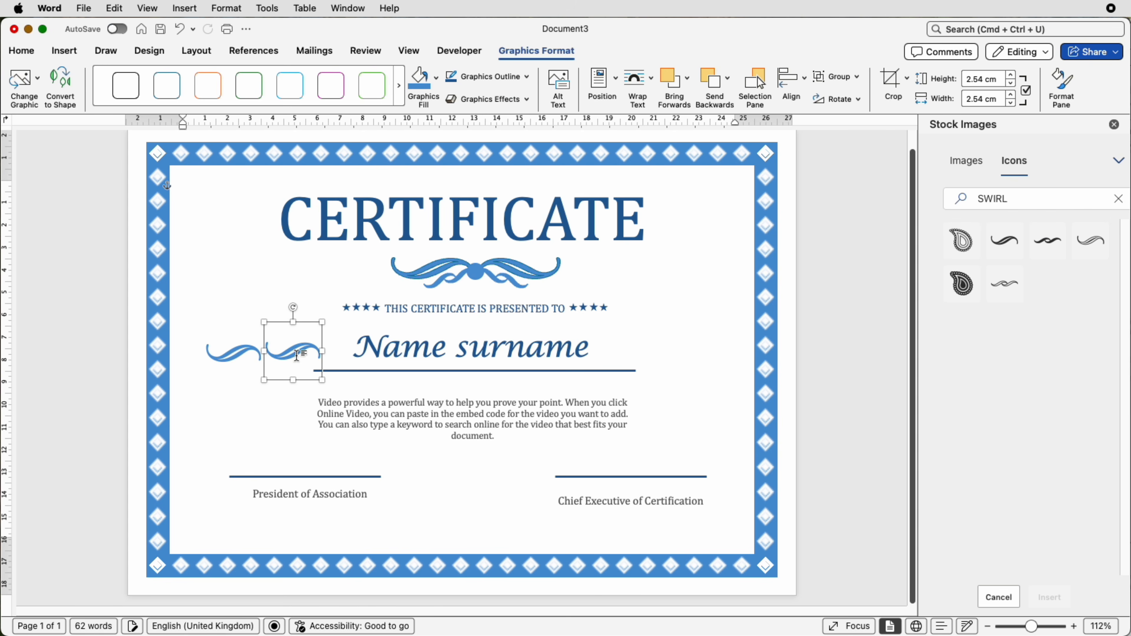
click(858, 101)
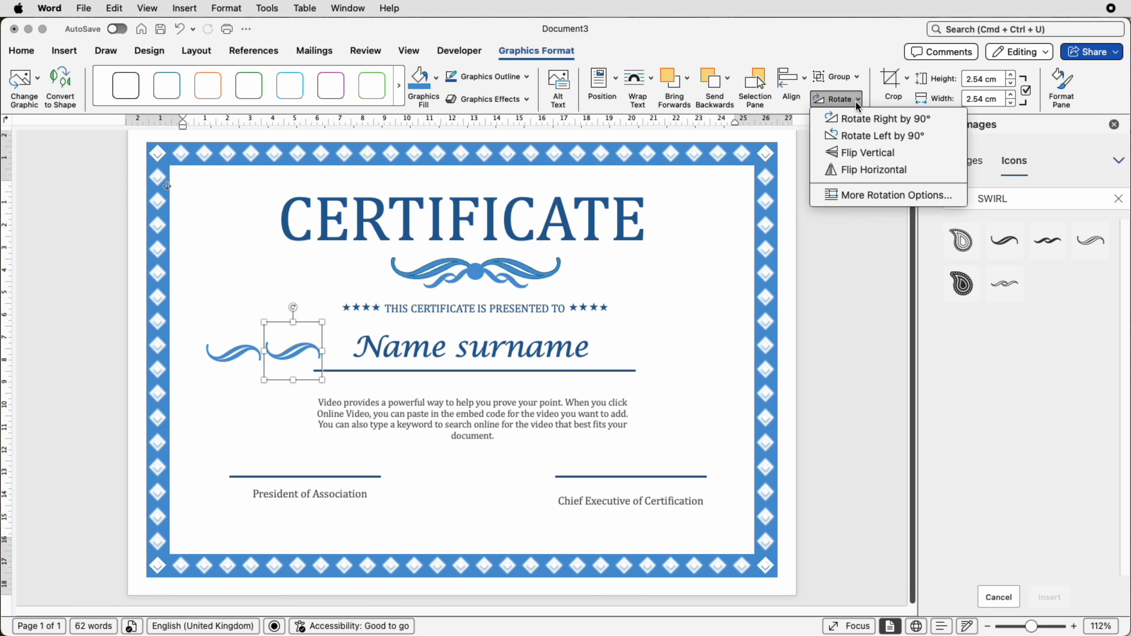
click(852, 156)
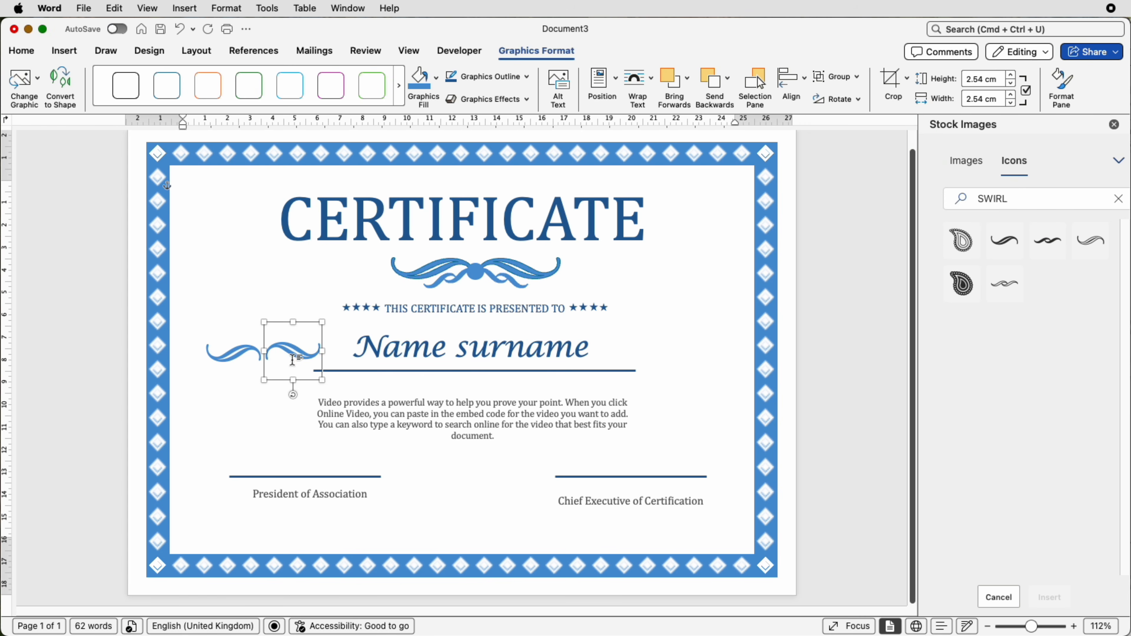
drag(292, 354, 289, 357)
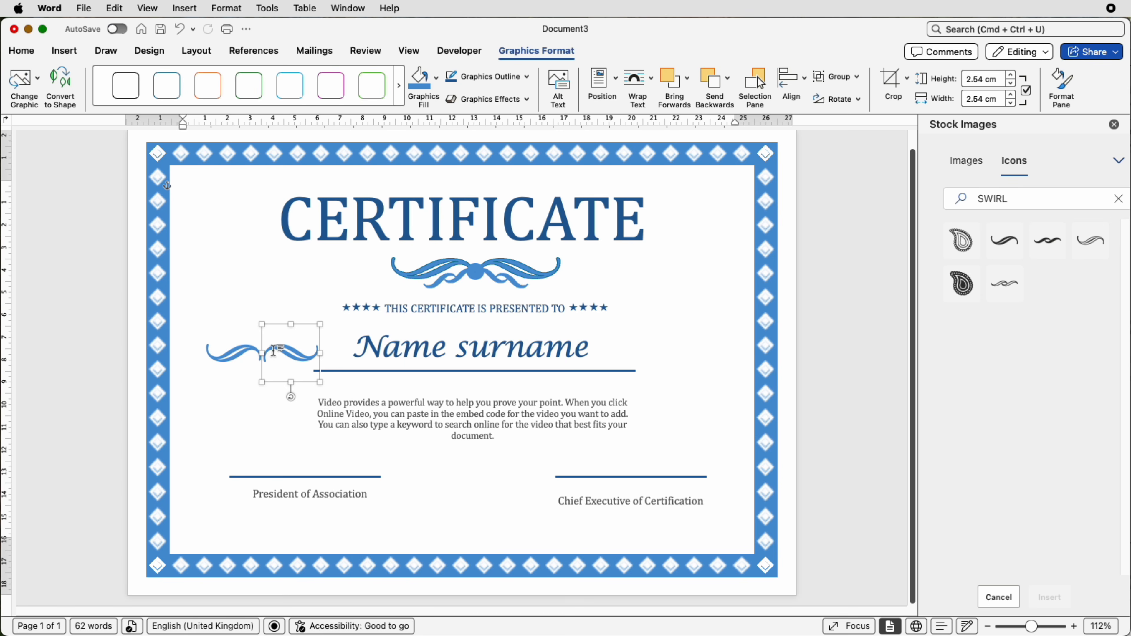
- Delete both swirl icons to the left of "Name surname"
click(265, 369)
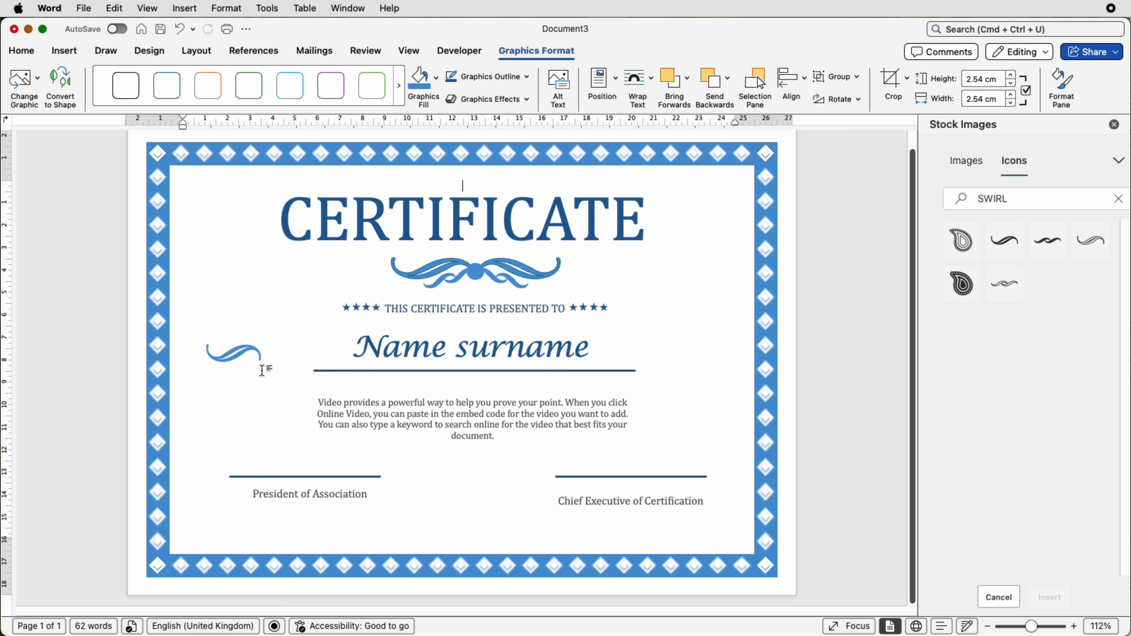
click(246, 349)
key(Delete)
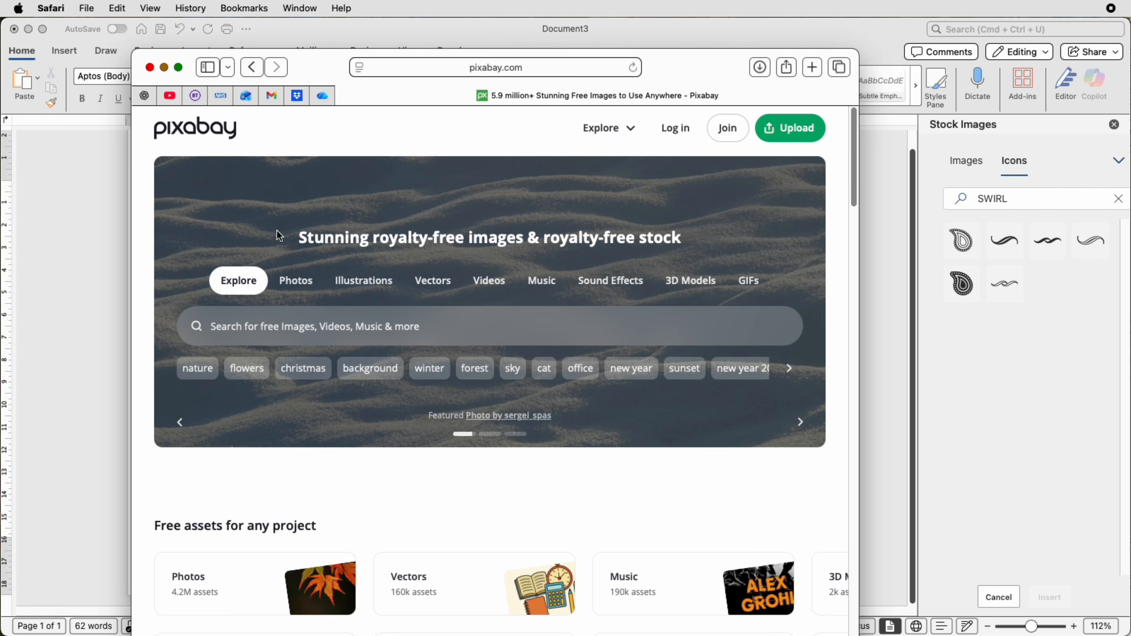
- Search Pixabay for "certificate flourish" and open the gold floral mandala image from the results
click(307, 331)
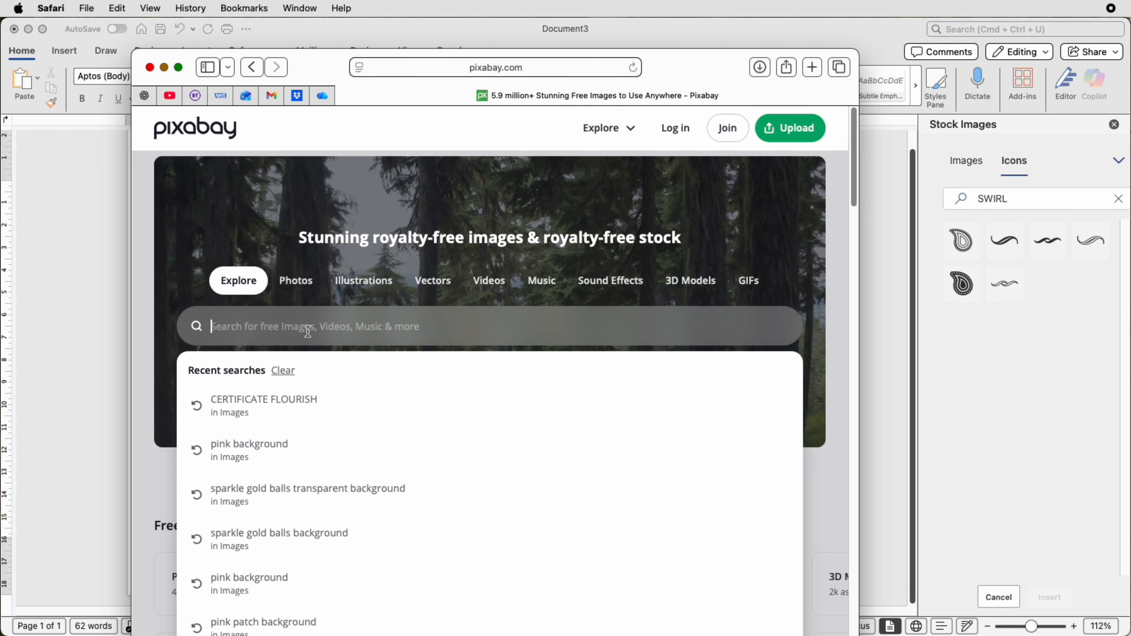
click(293, 404)
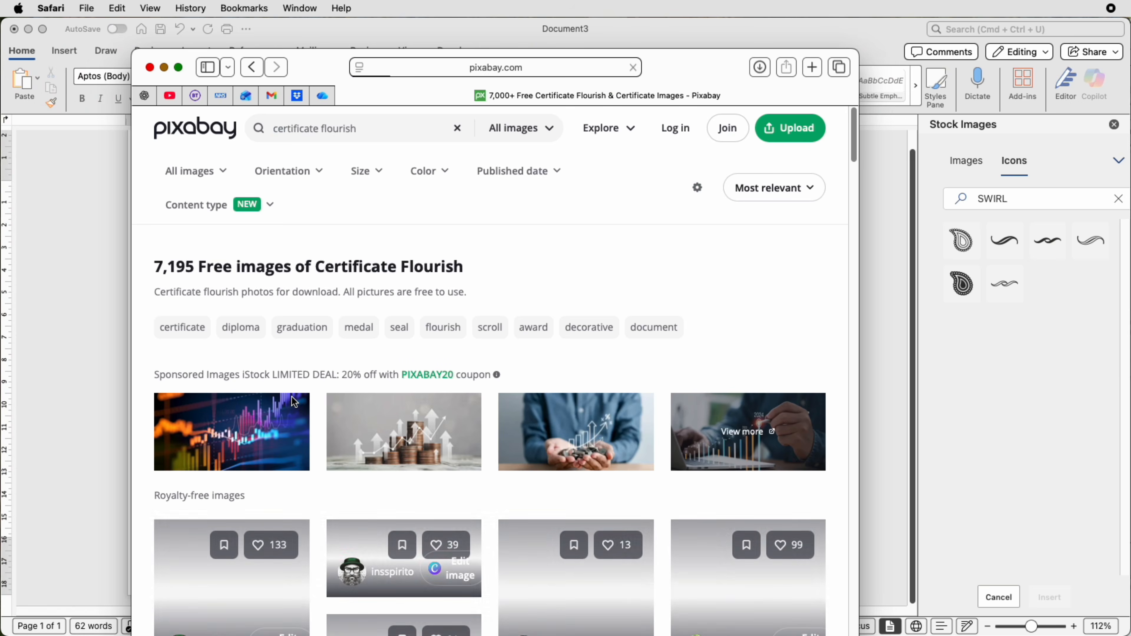
scroll(339, 379, down, 5)
scroll(339, 379, down, 15)
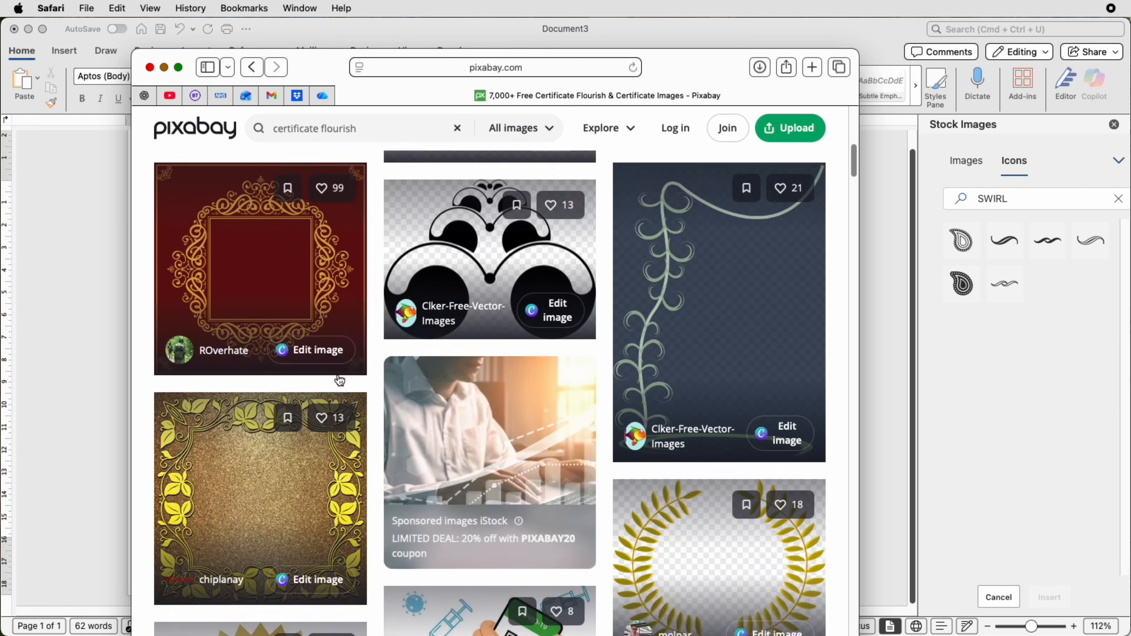
scroll(339, 380, down, 15)
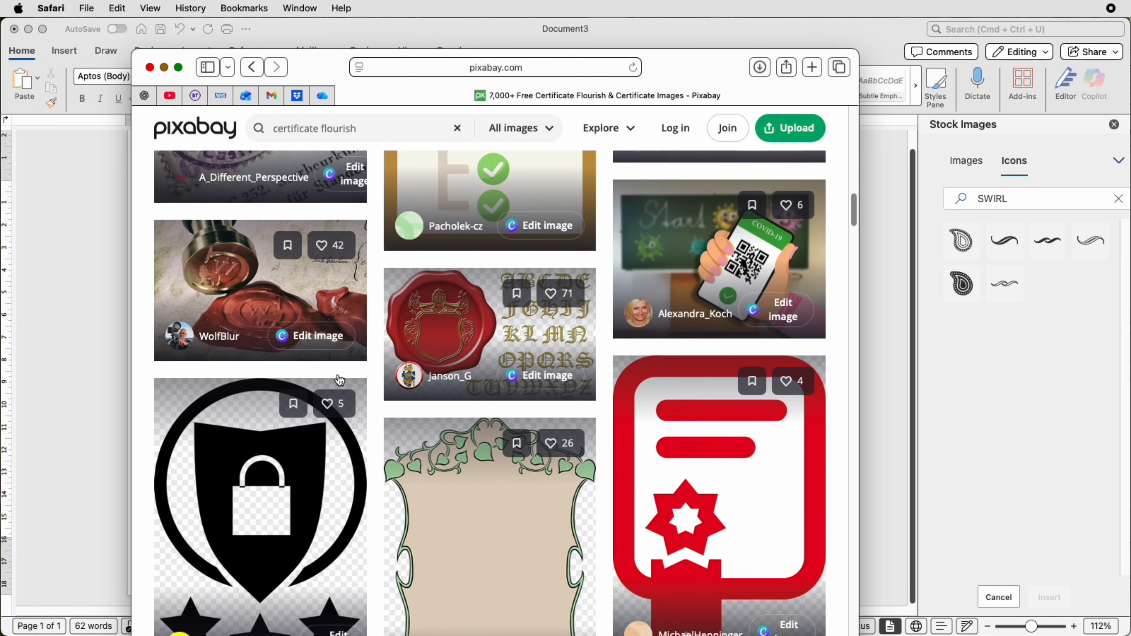
scroll(339, 380, down, 15)
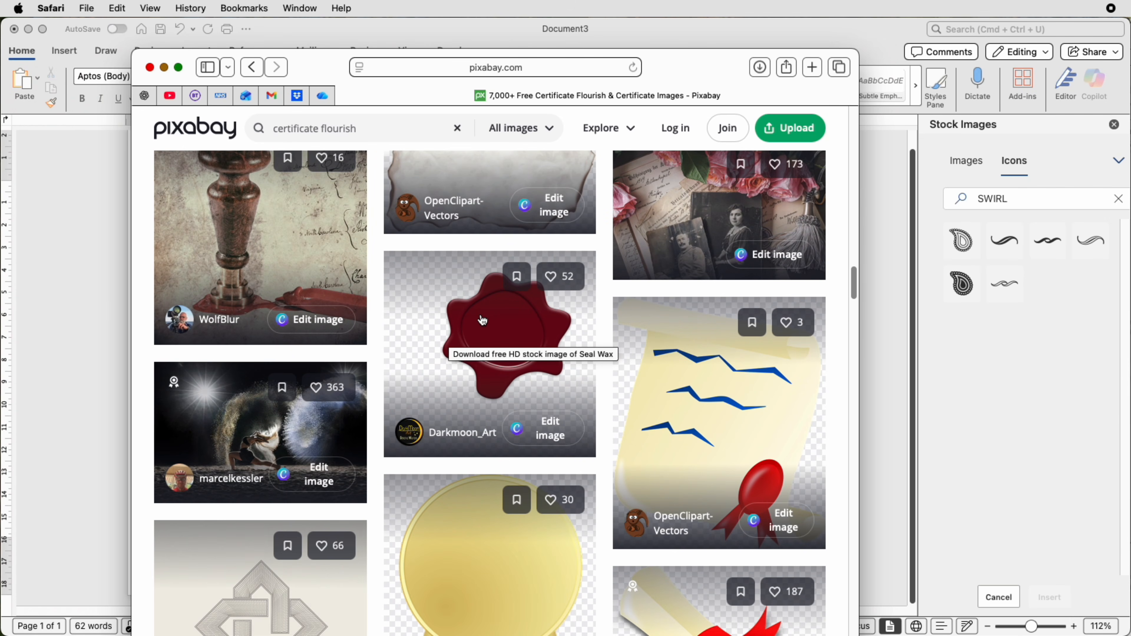
scroll(446, 303, down, 15)
scroll(483, 320, down, 15)
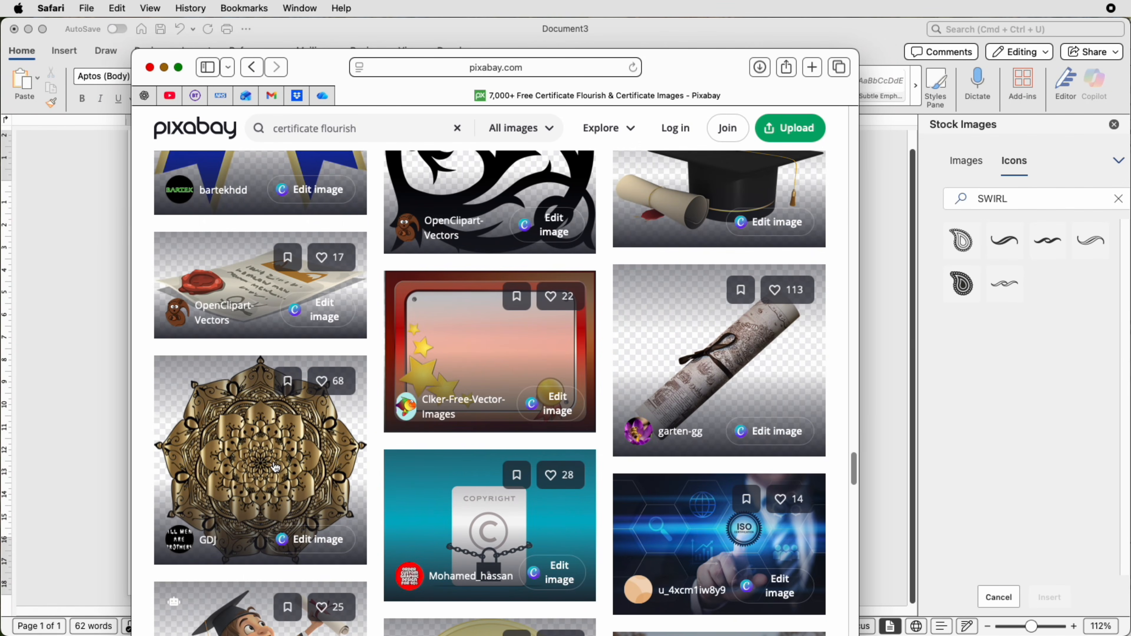
click(275, 466)
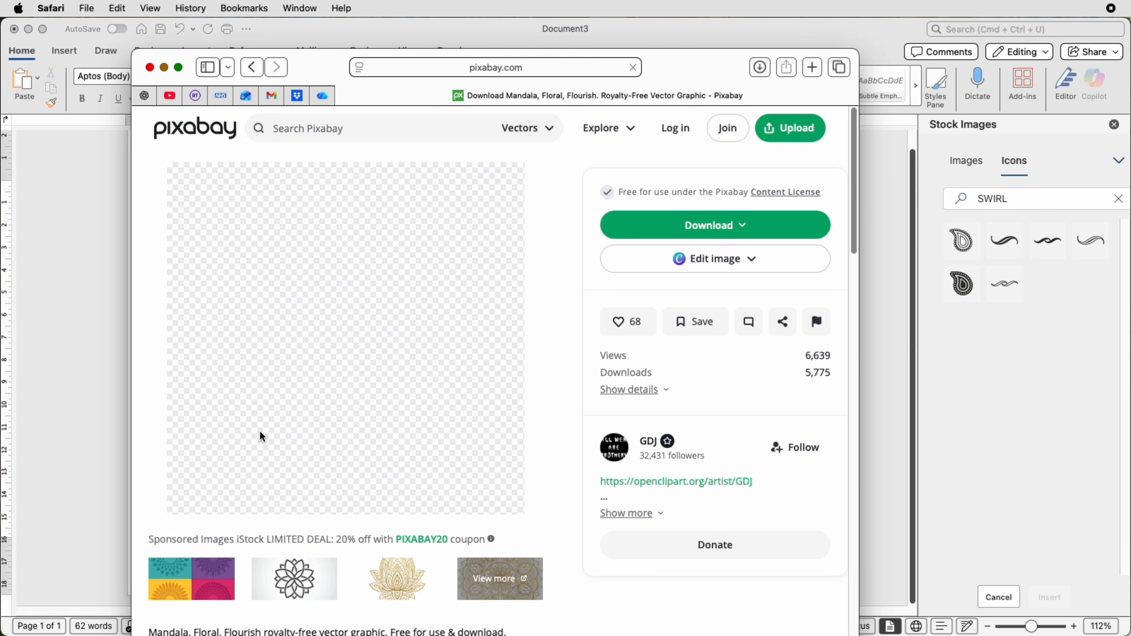
- Choose the 1920 × 1892 PNG download size for the gold mandala image
click(646, 225)
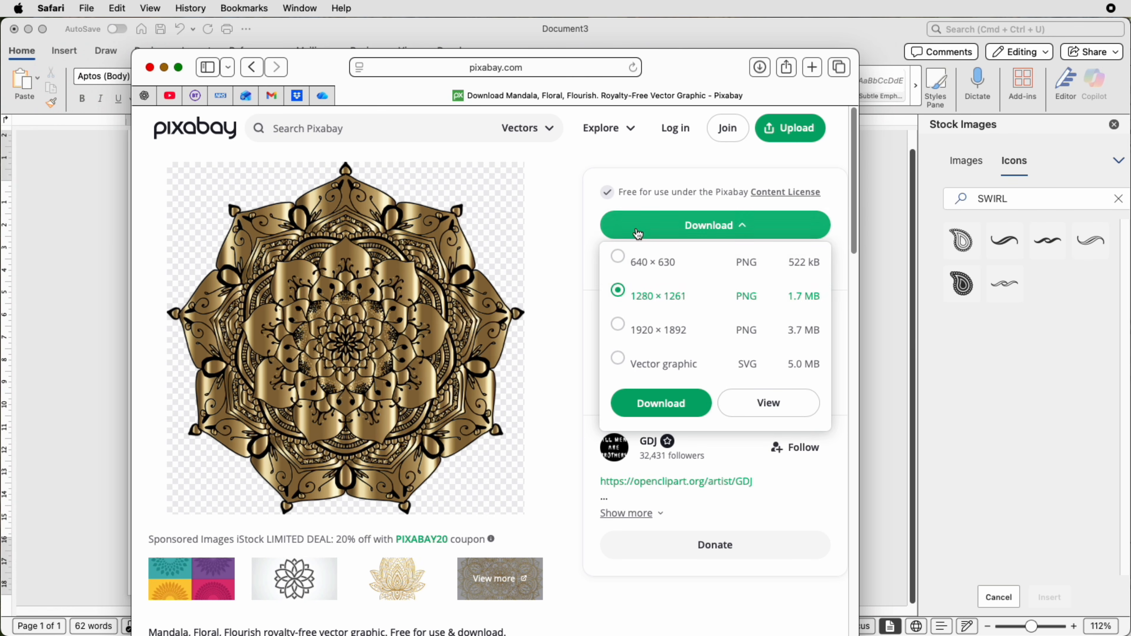
click(659, 257)
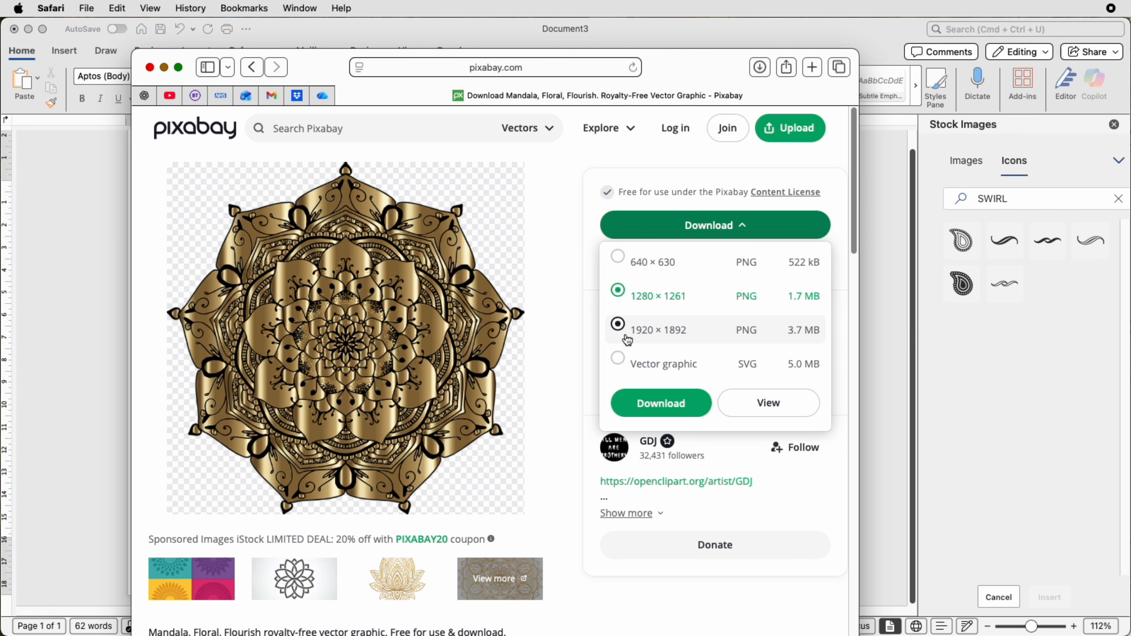
click(617, 325)
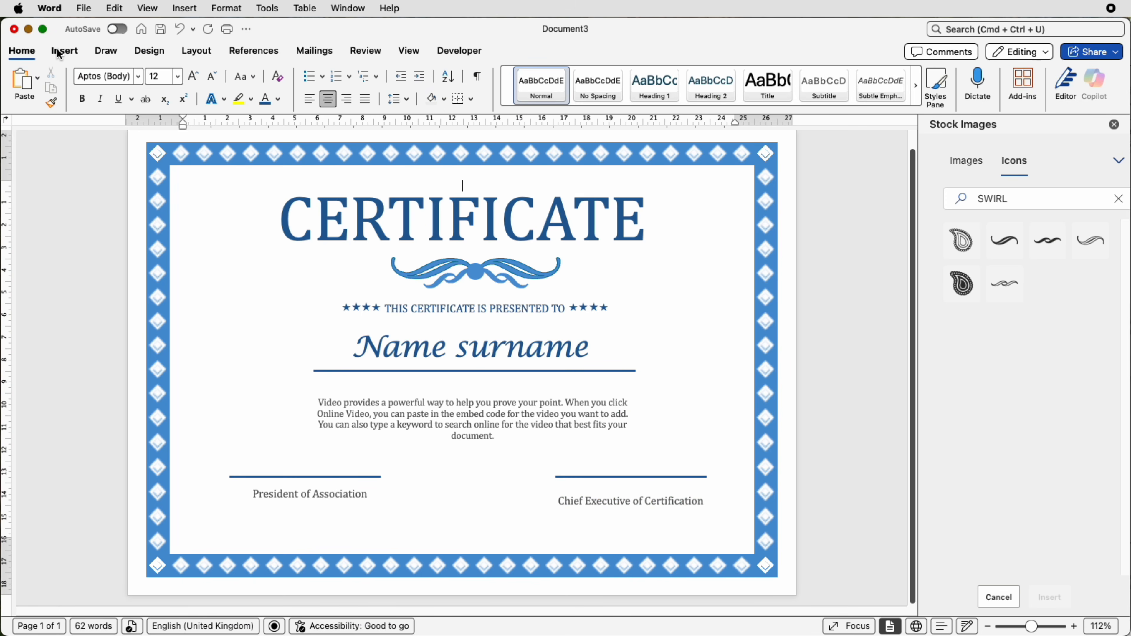
- Switch back to Word and insert the picture mandala-7128834_1920.png from the Downloads folder
click(58, 53)
click(181, 85)
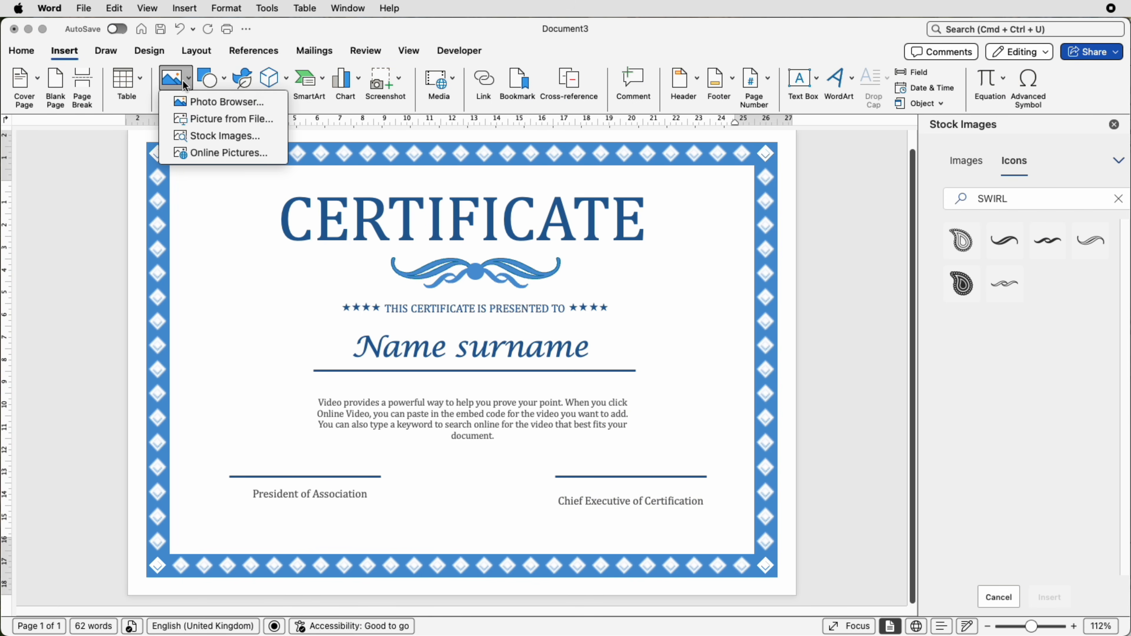
click(191, 118)
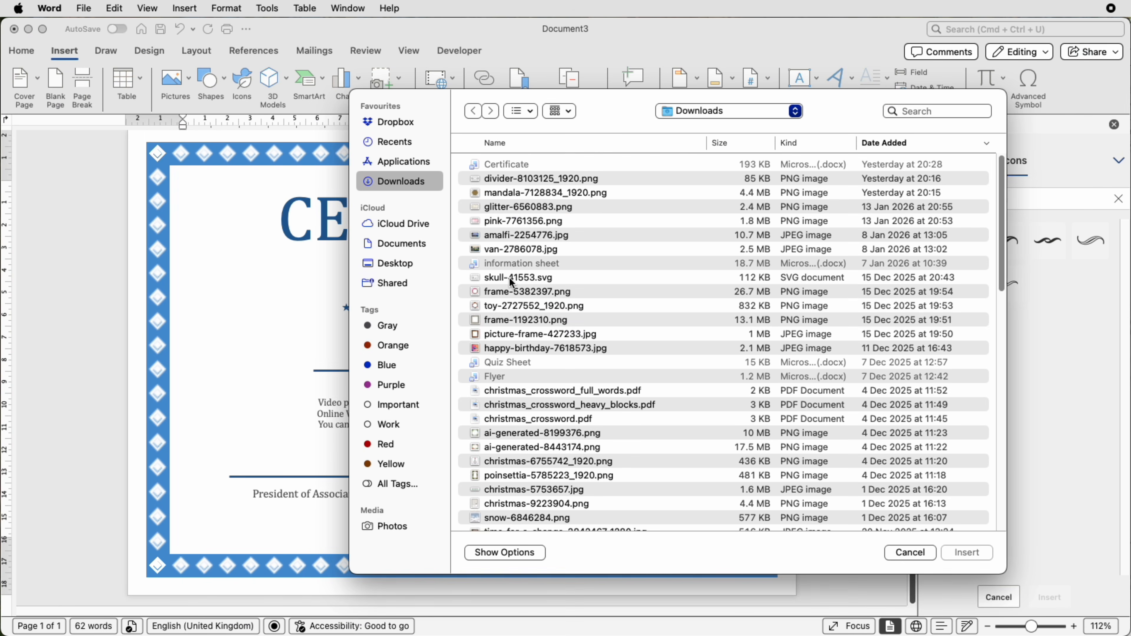
click(499, 196)
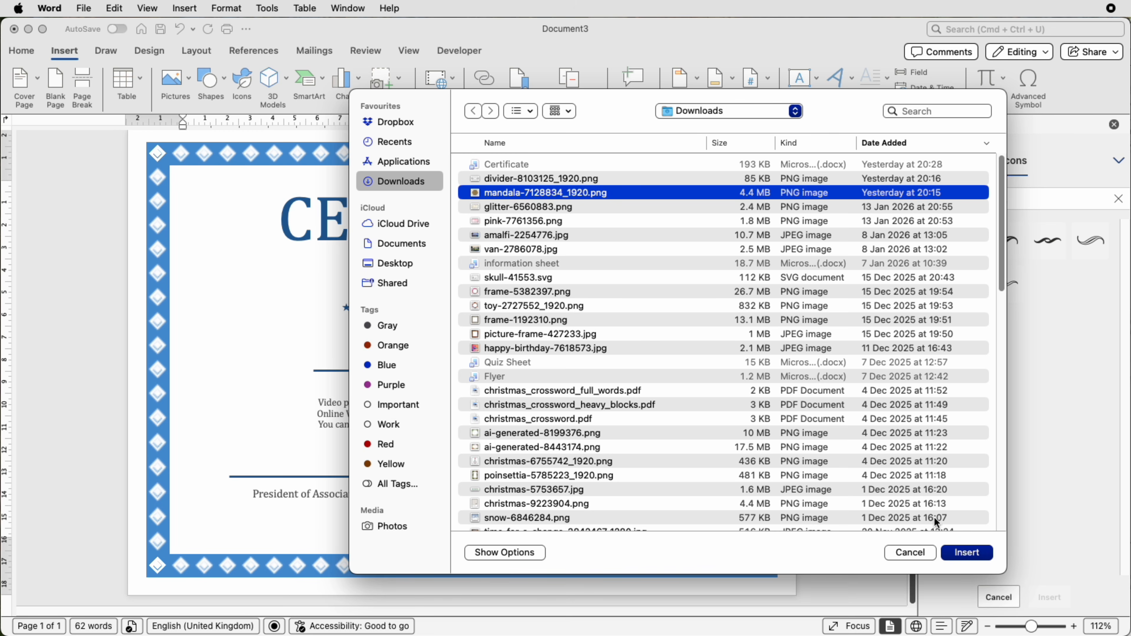
click(967, 552)
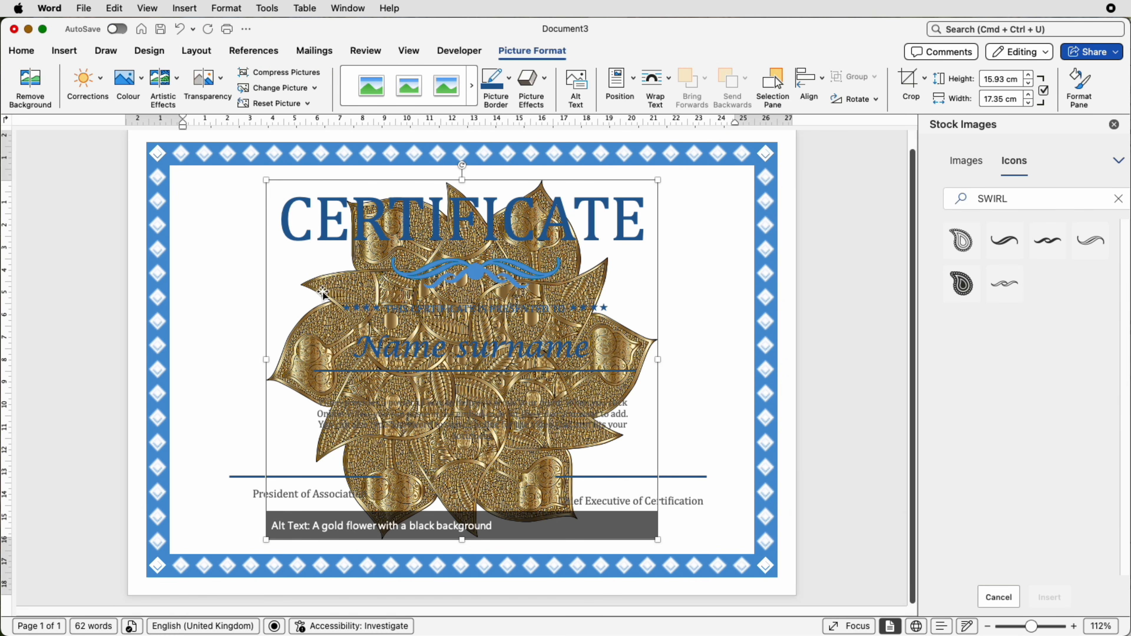
- Set the mandala's text wrapping to In Front of Text, shrink it to about 3.08 × 3.36 cm and place it between the signature lines
click(667, 91)
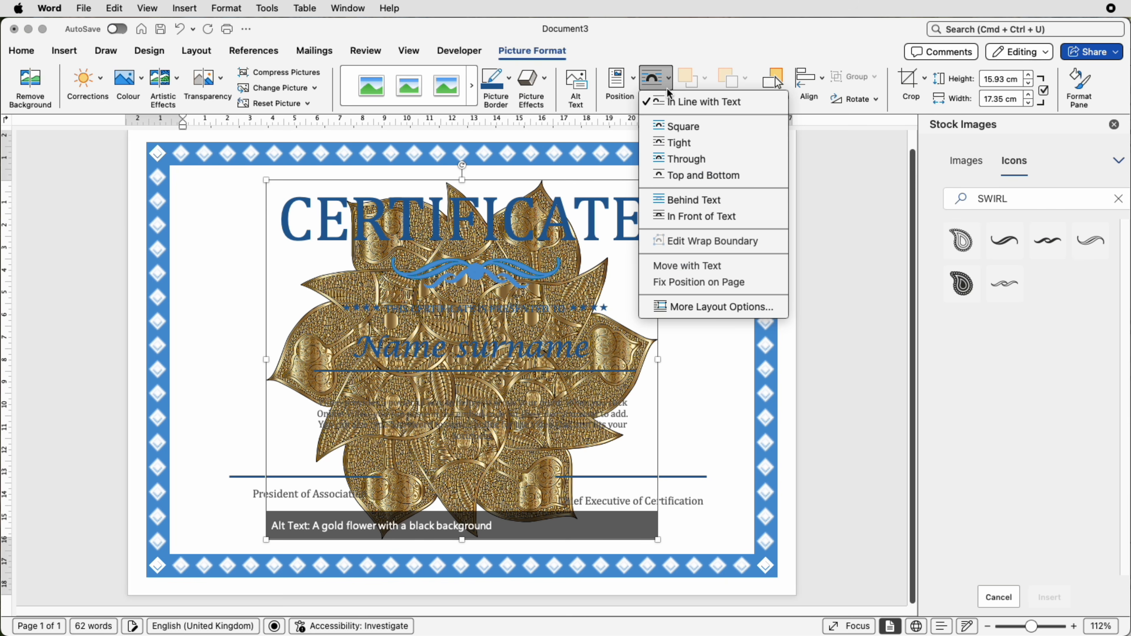
click(690, 221)
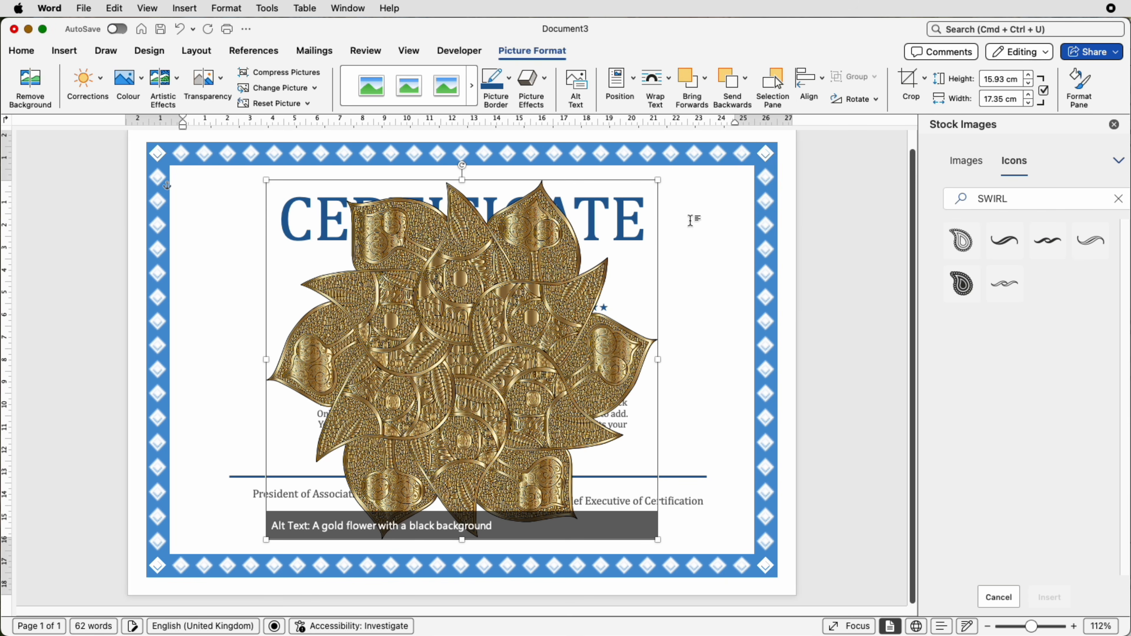
mouse_move(658, 181)
mouse_down()
mouse_move(396, 449)
mouse_move(342, 473)
mouse_move(463, 486)
mouse_up()
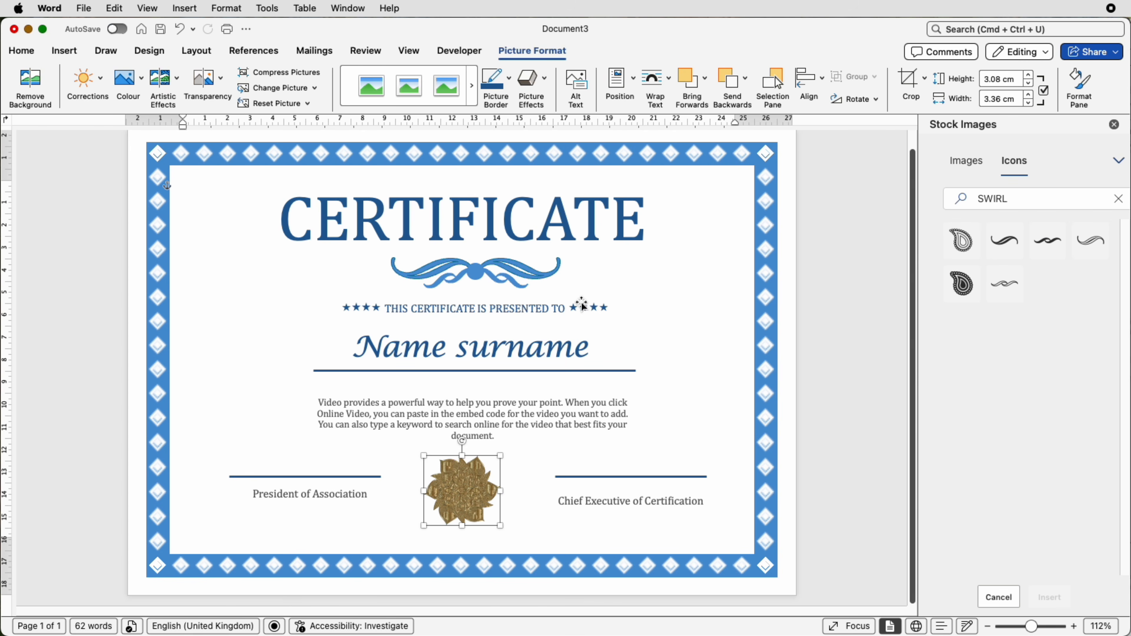
- Select the title, the flourish, the presentation line and the "Name surname" box together and align them to the centre
click(513, 218)
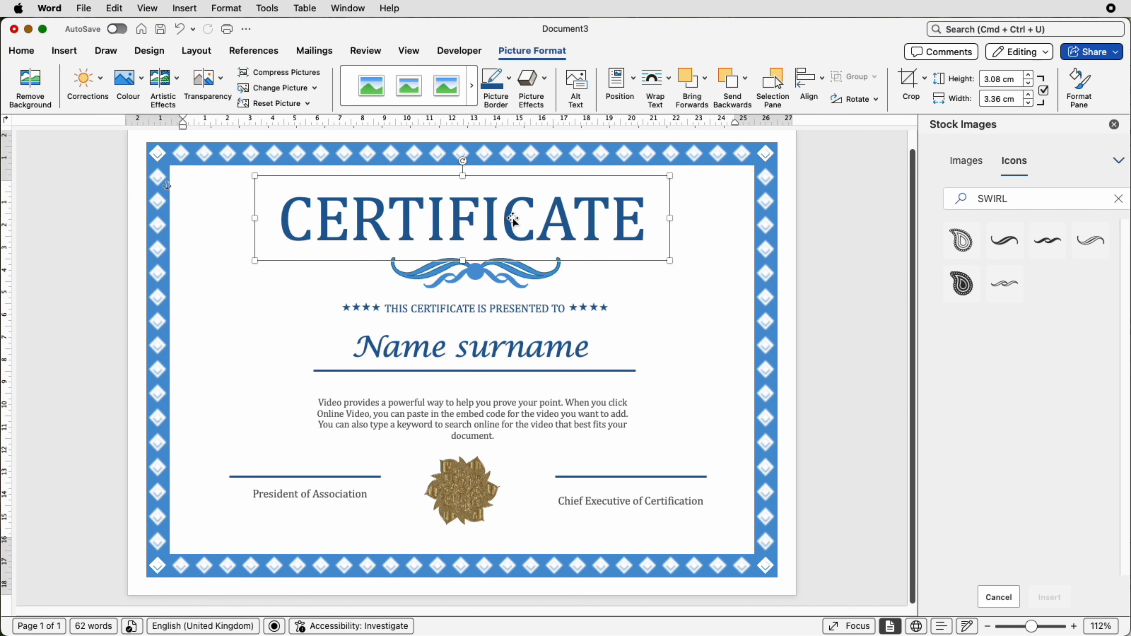
shift+click(495, 285)
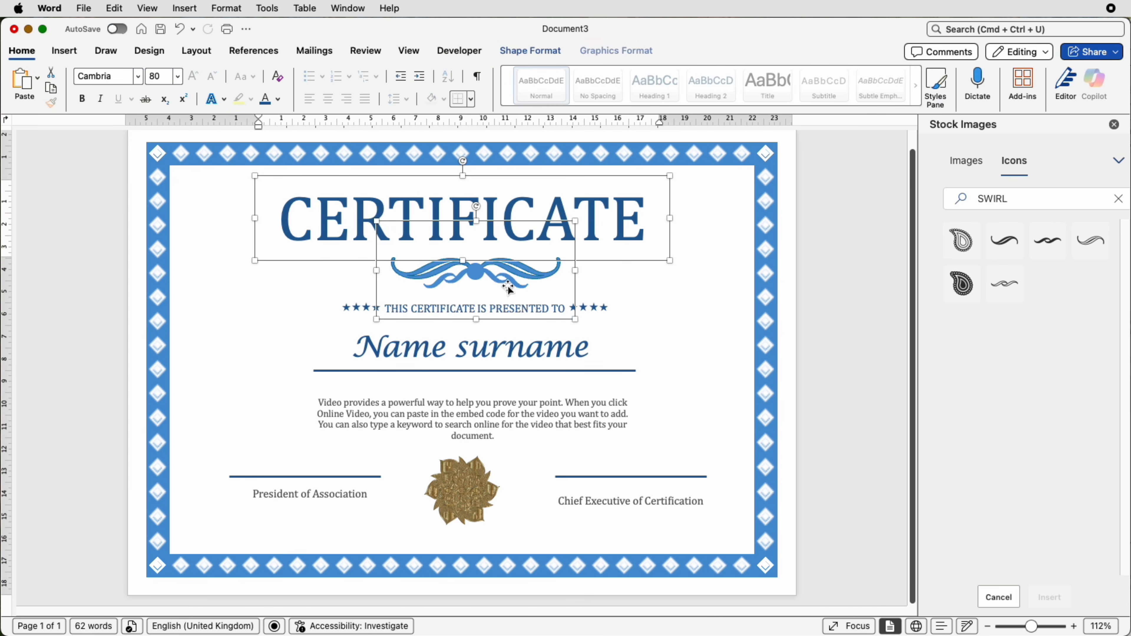
shift+click(588, 311)
shift+click(574, 351)
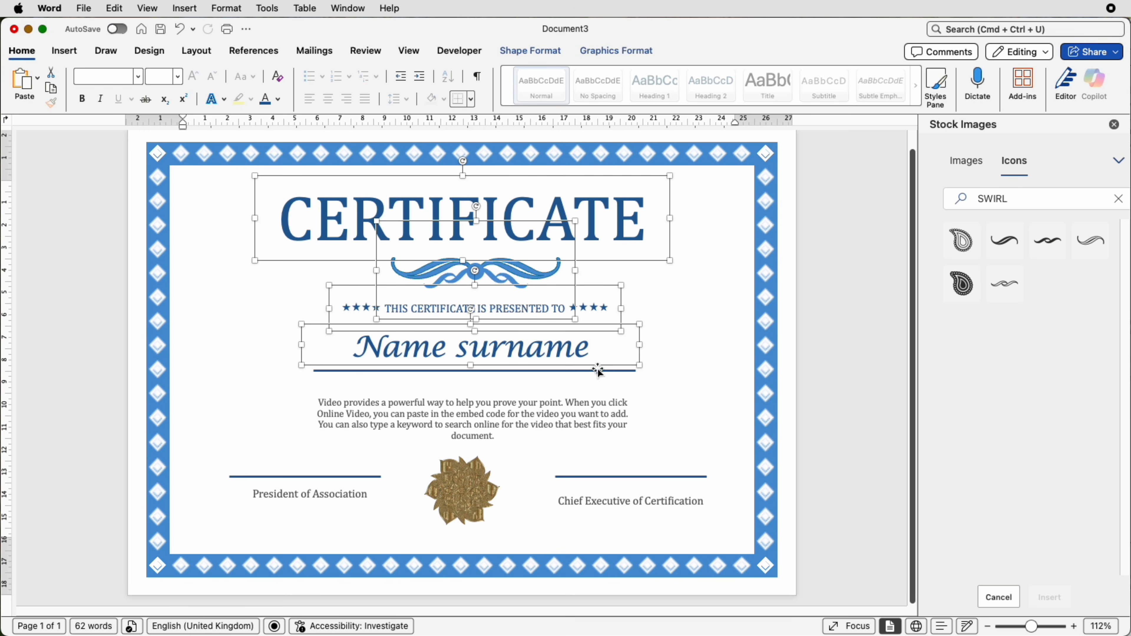
click(530, 50)
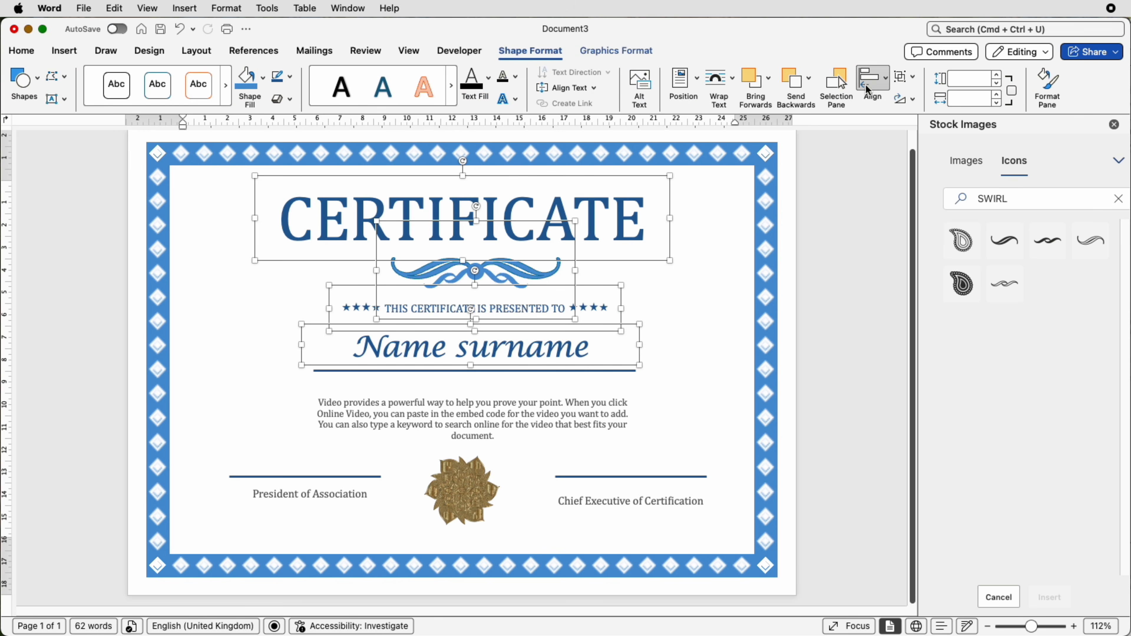
click(868, 90)
click(879, 139)
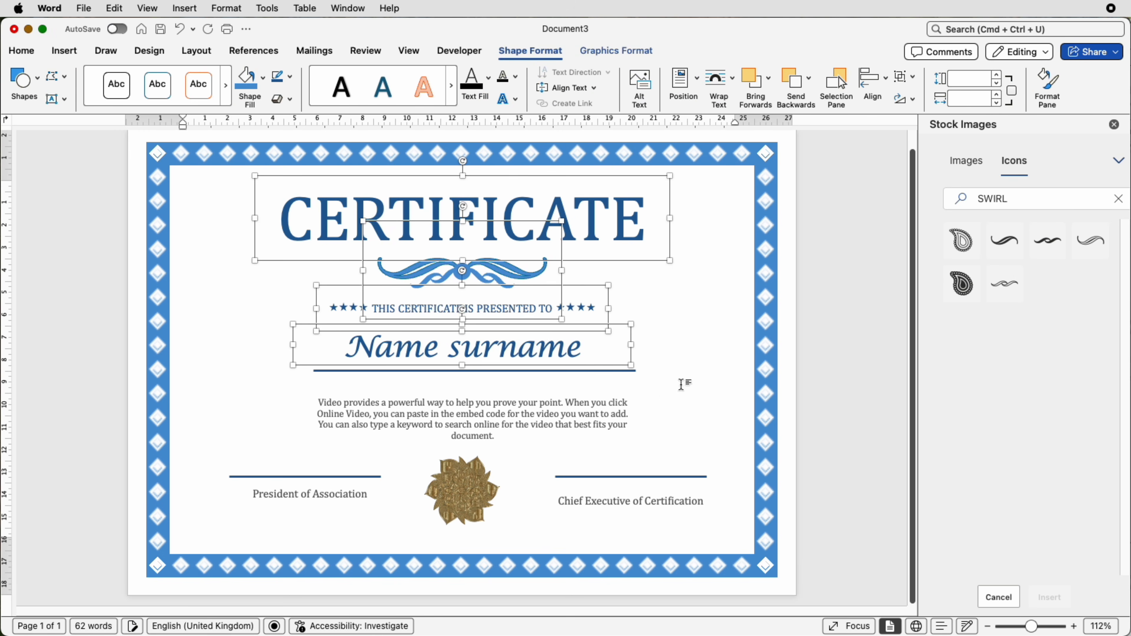
- Select the line under the name, the description text box and the gold mandala together and align them to the centre
scroll(668, 384, up, 1)
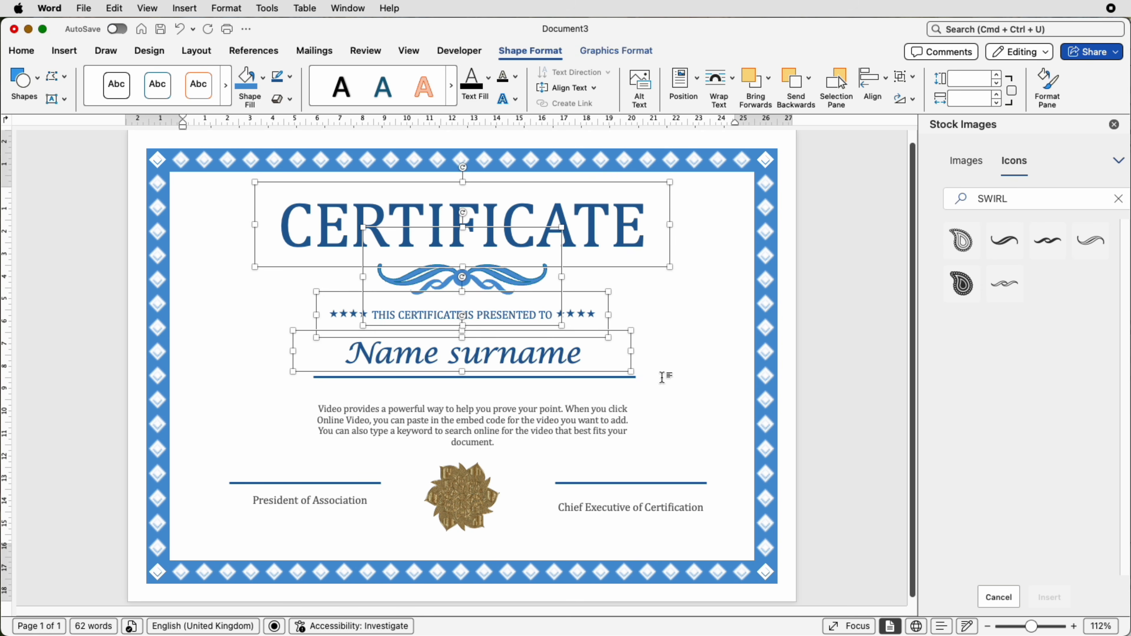
click(626, 379)
click(625, 379)
shift+click(513, 426)
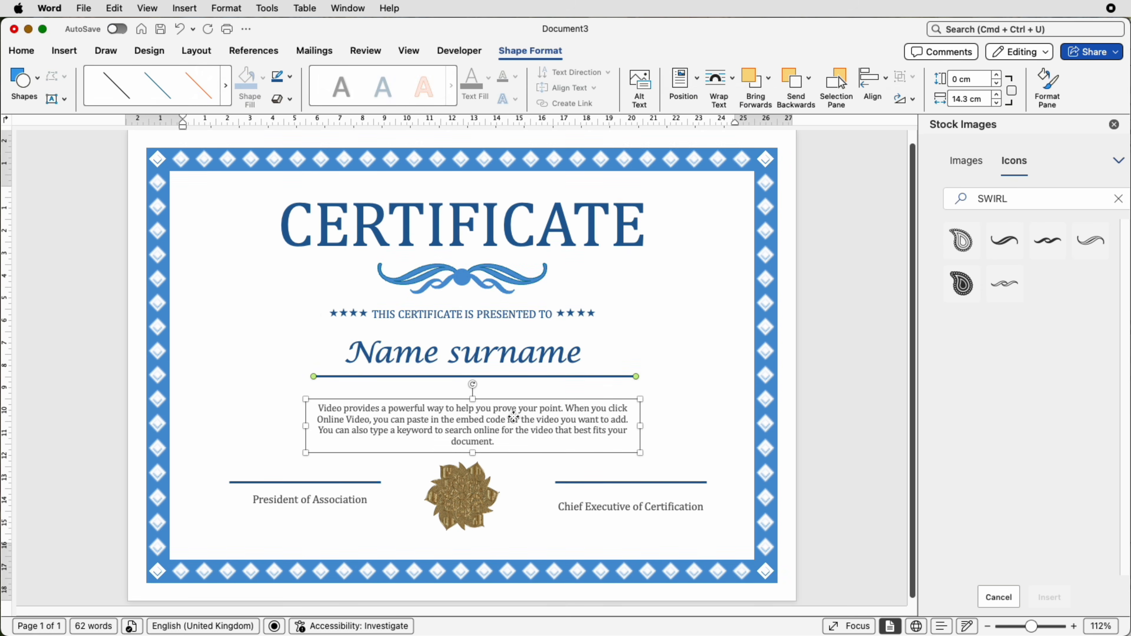
shift+click(476, 482)
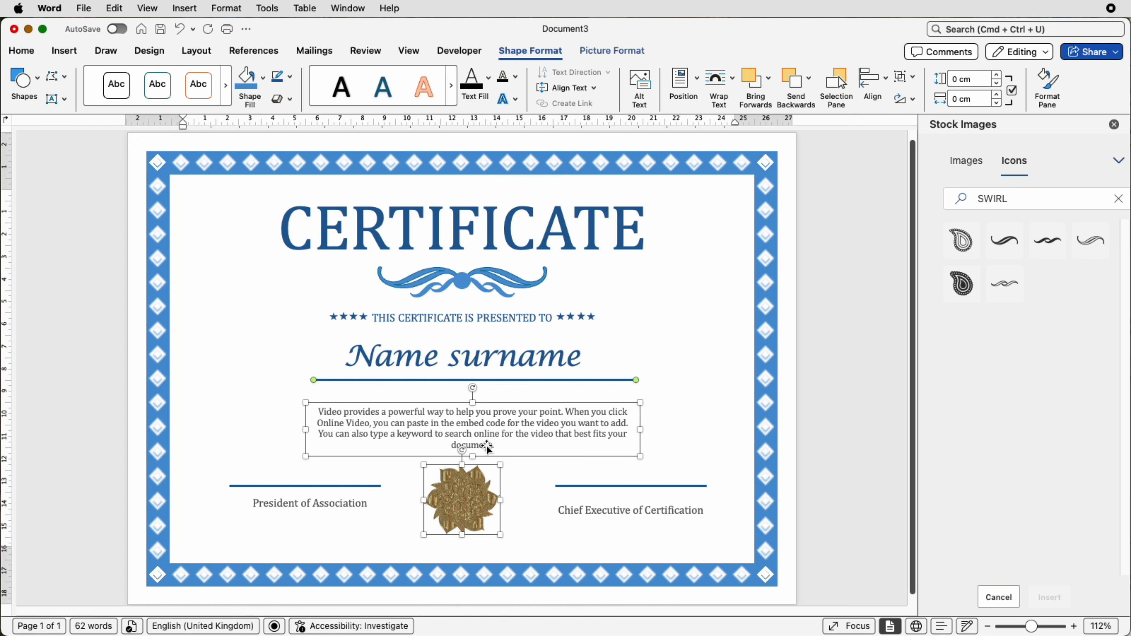
click(876, 84)
click(893, 135)
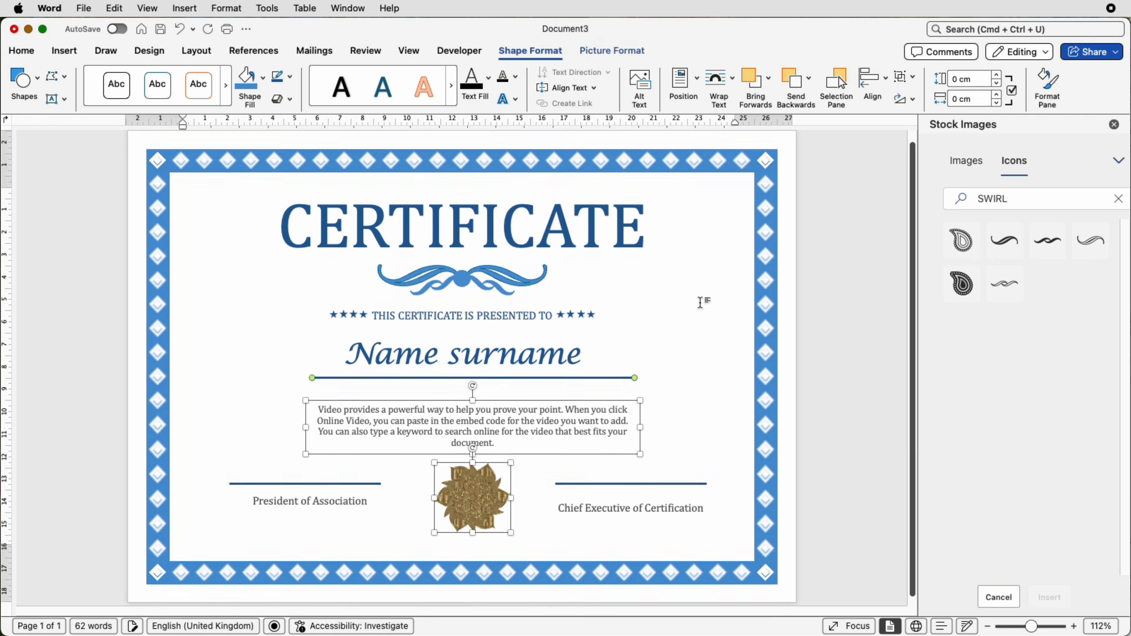
- Nudge the "Name surname" text box slightly down, closer to the line beneath it
click(556, 365)
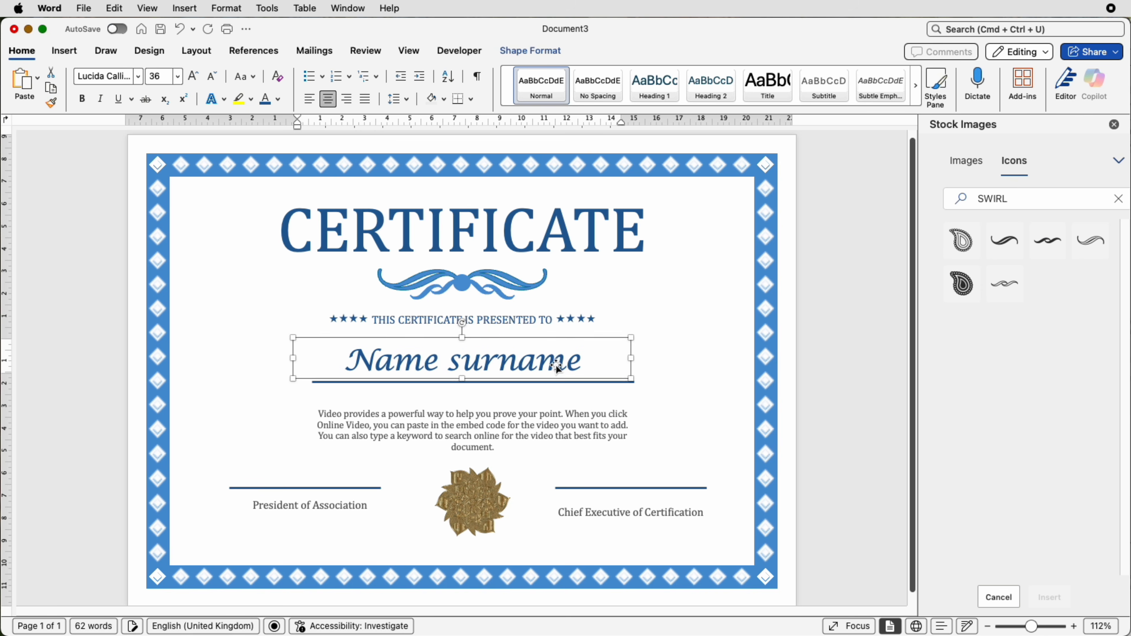
key(Down)
key(Down)
key(Down)
key(Down)
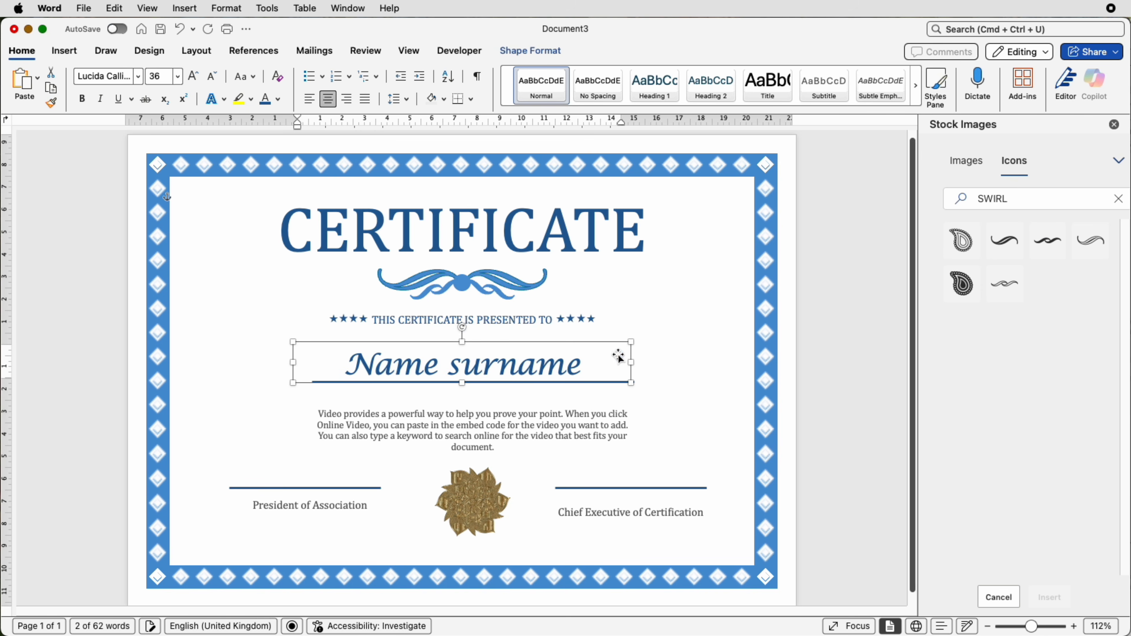
- Group the two signature lines and align the group to the centre of the margins
click(321, 478)
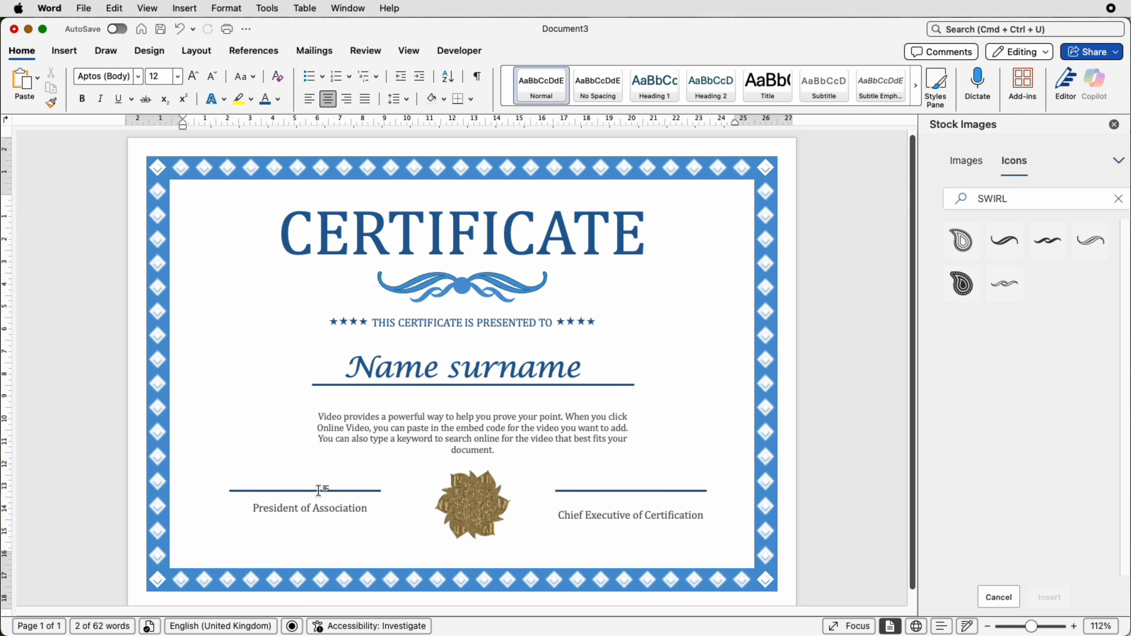
click(336, 491)
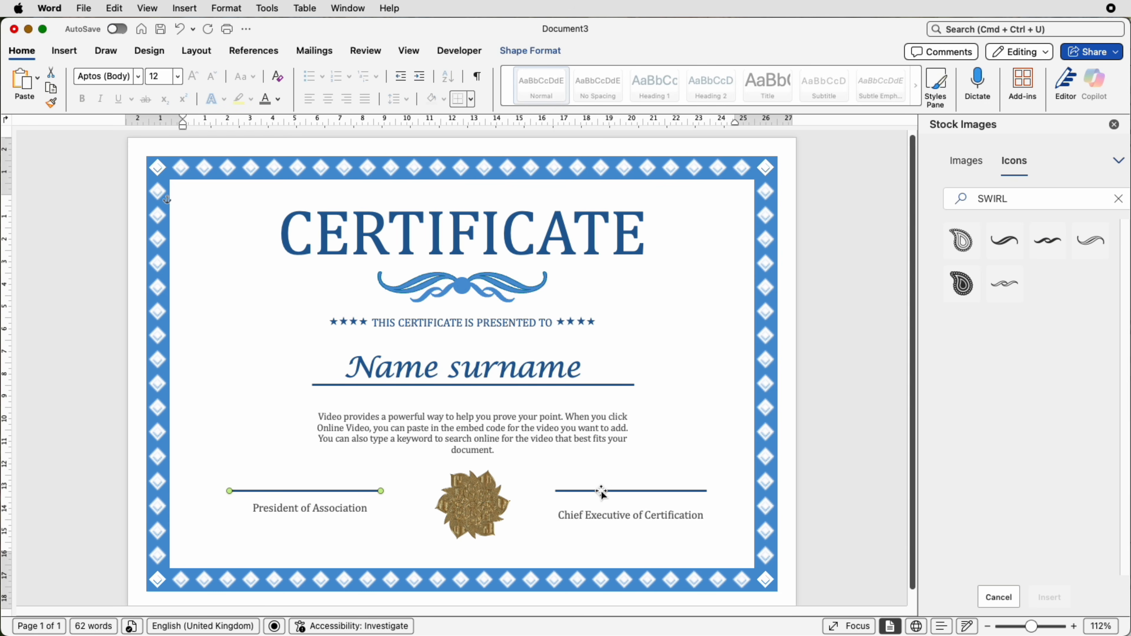
shift+click(600, 490)
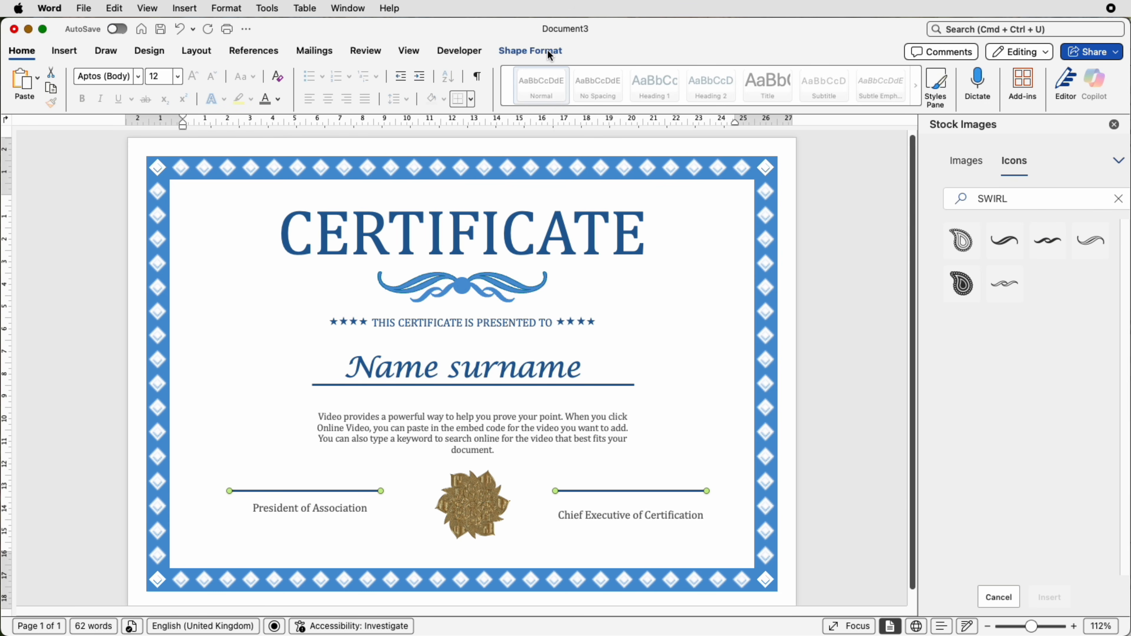
click(530, 51)
click(903, 77)
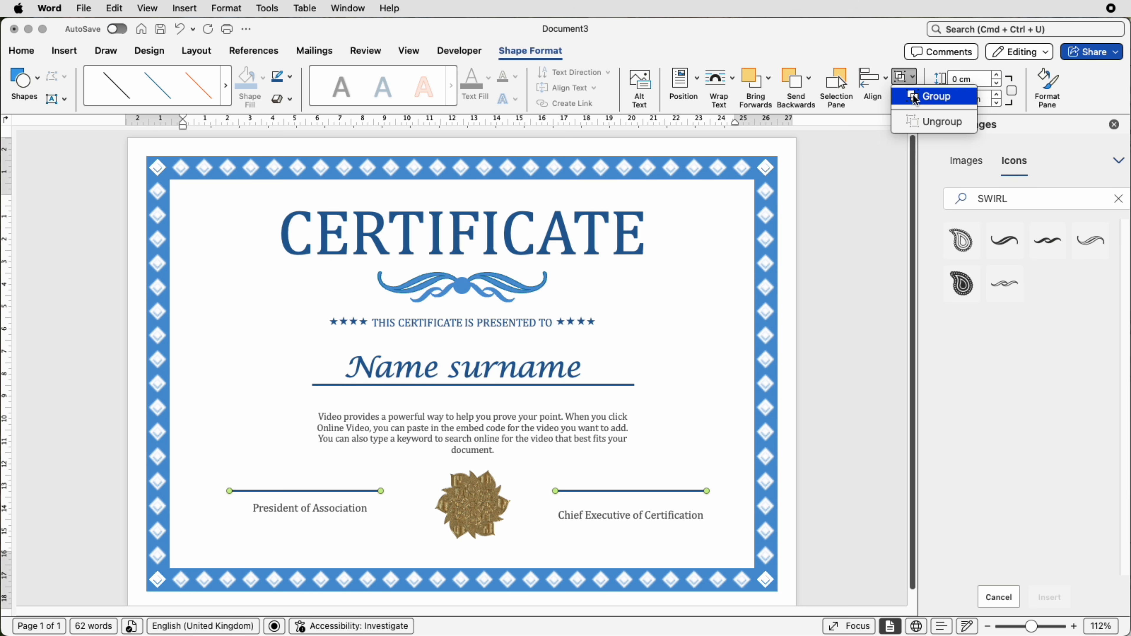
click(915, 98)
click(872, 79)
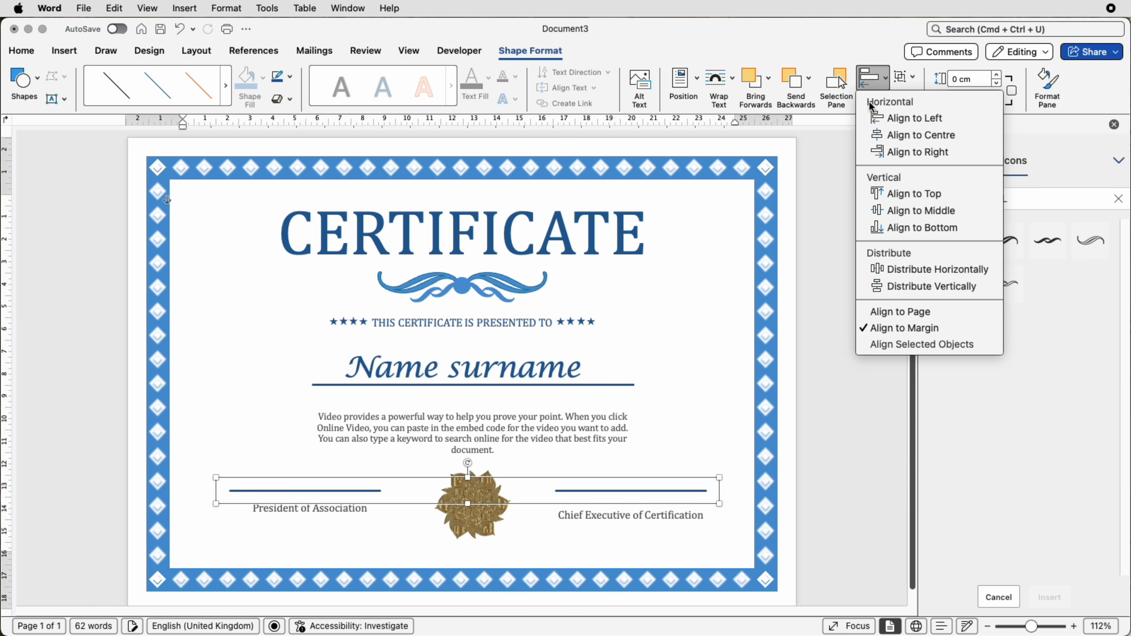
click(879, 141)
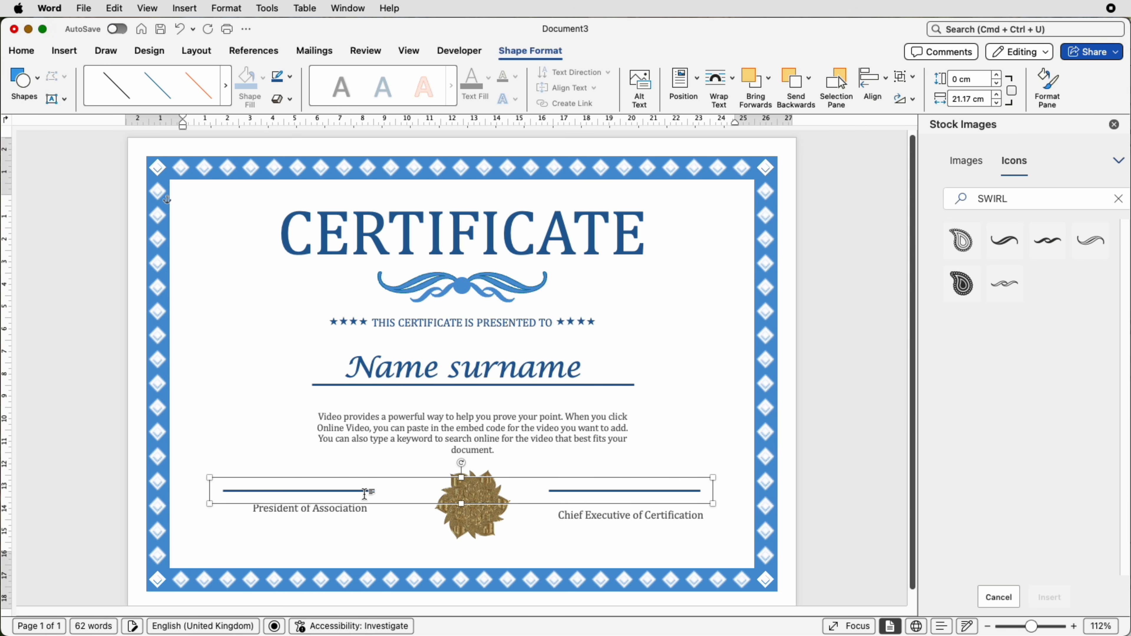
- Select the "President of Association" and "Chief Executive of Certification" text boxes together and align them vertically to the middle
click(348, 512)
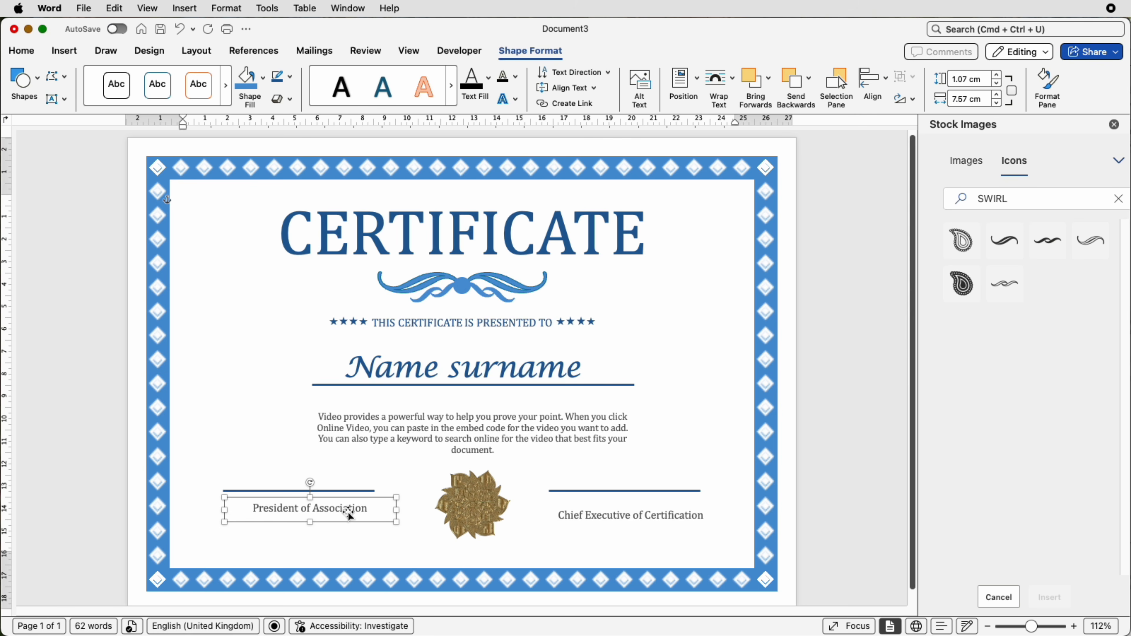
shift+click(587, 515)
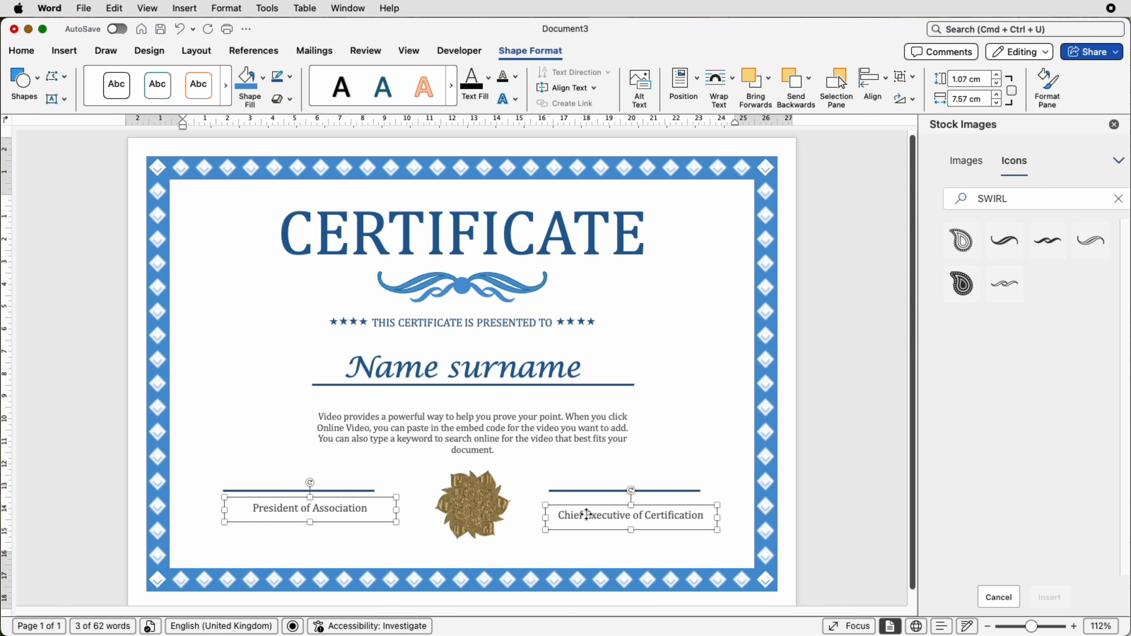
click(872, 78)
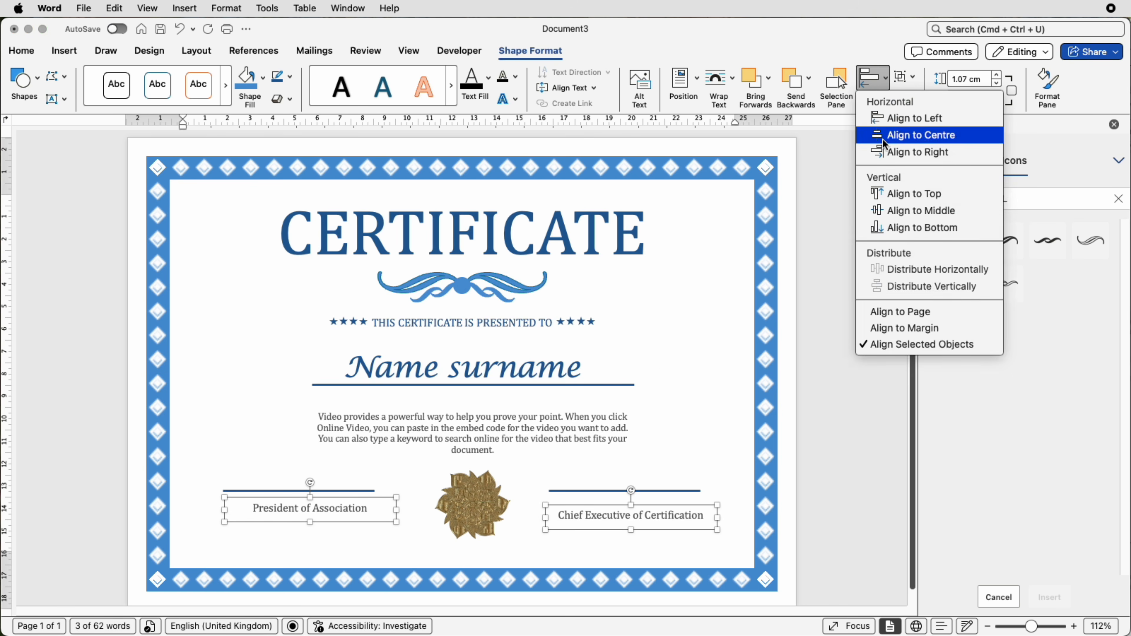
click(882, 215)
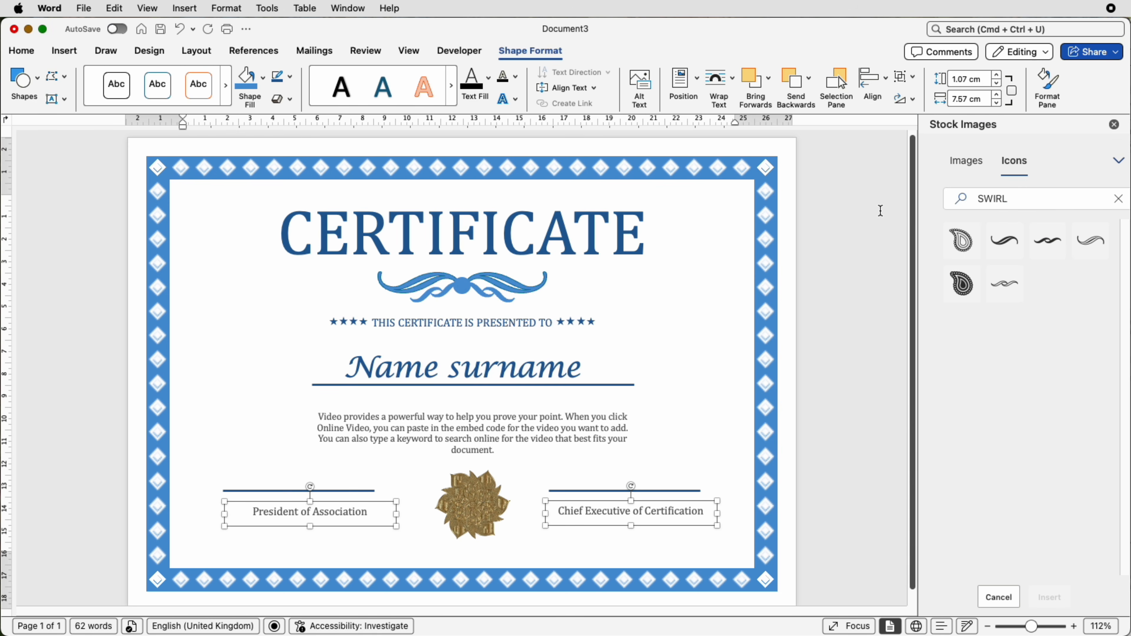
click(512, 548)
- Nudge the "President of Association" and "Chief Executive of Certification" text boxes left so each sits centred under its signature line
click(318, 515)
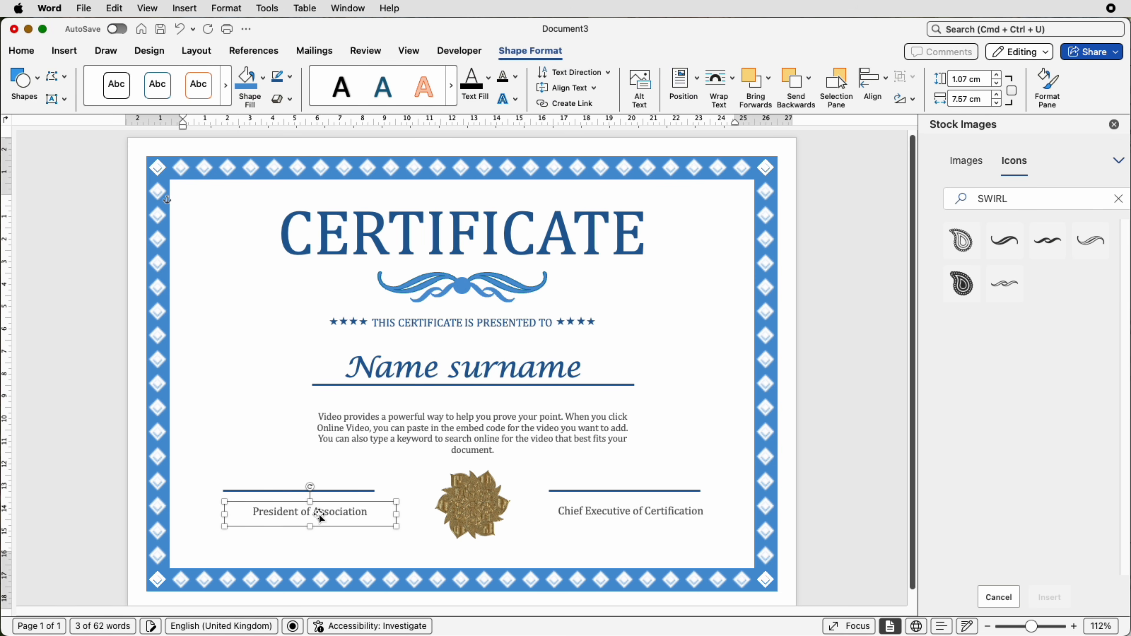
key(Left)
key(Left)
key(Left)
key(Left)
key(Left)
key(Left)
key(Left)
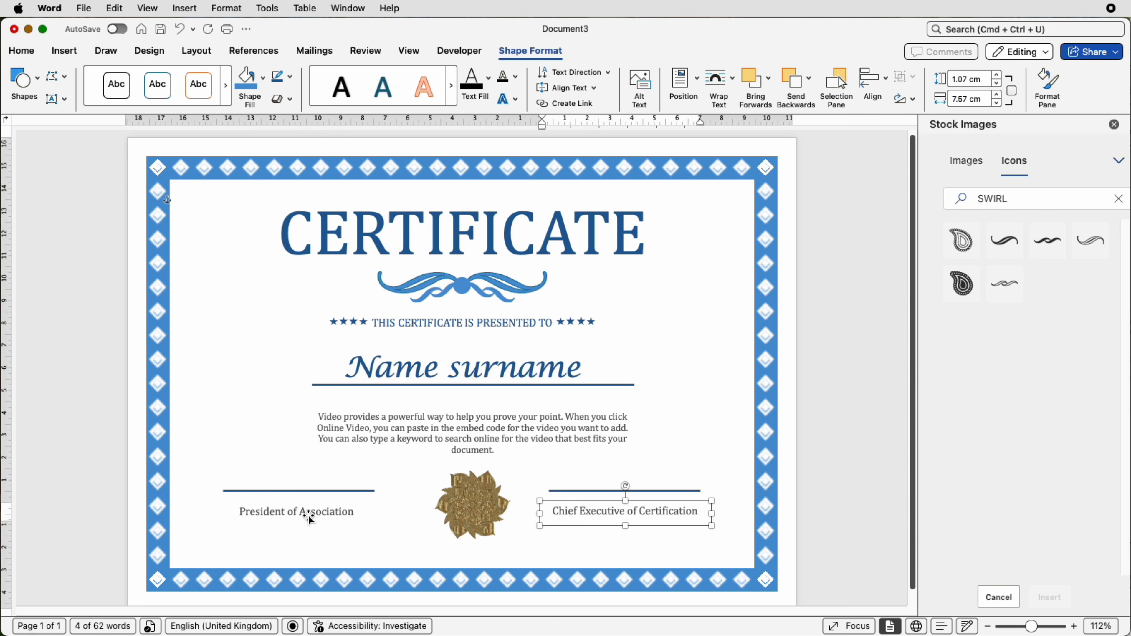
click(309, 516)
click(335, 554)
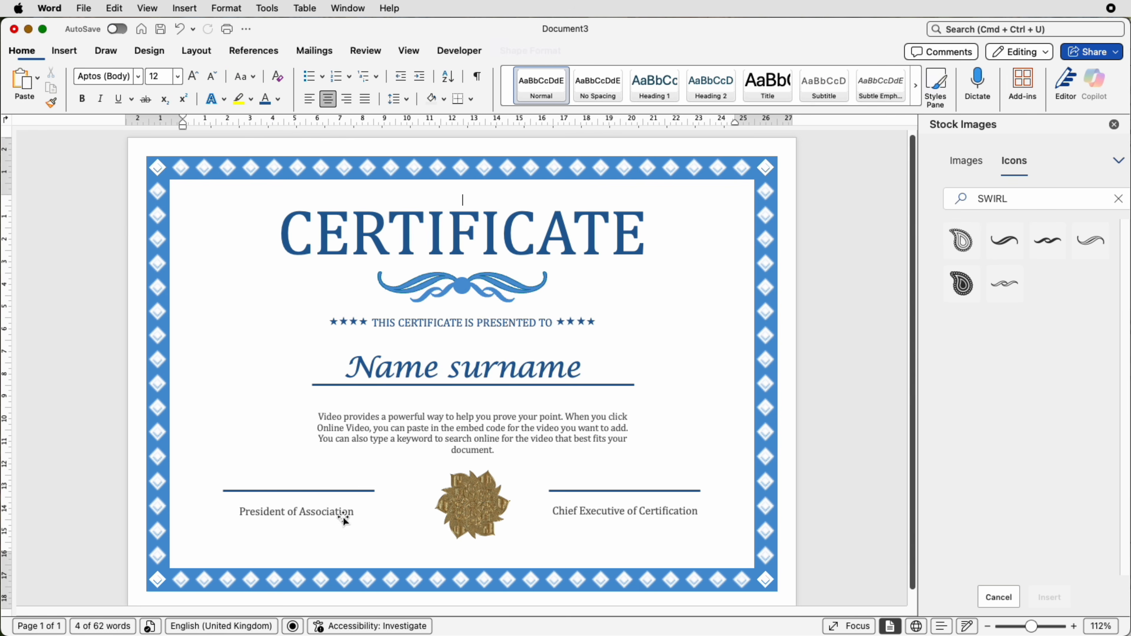
- Align the gold mandala horizontally to the centre of the margins
click(472, 503)
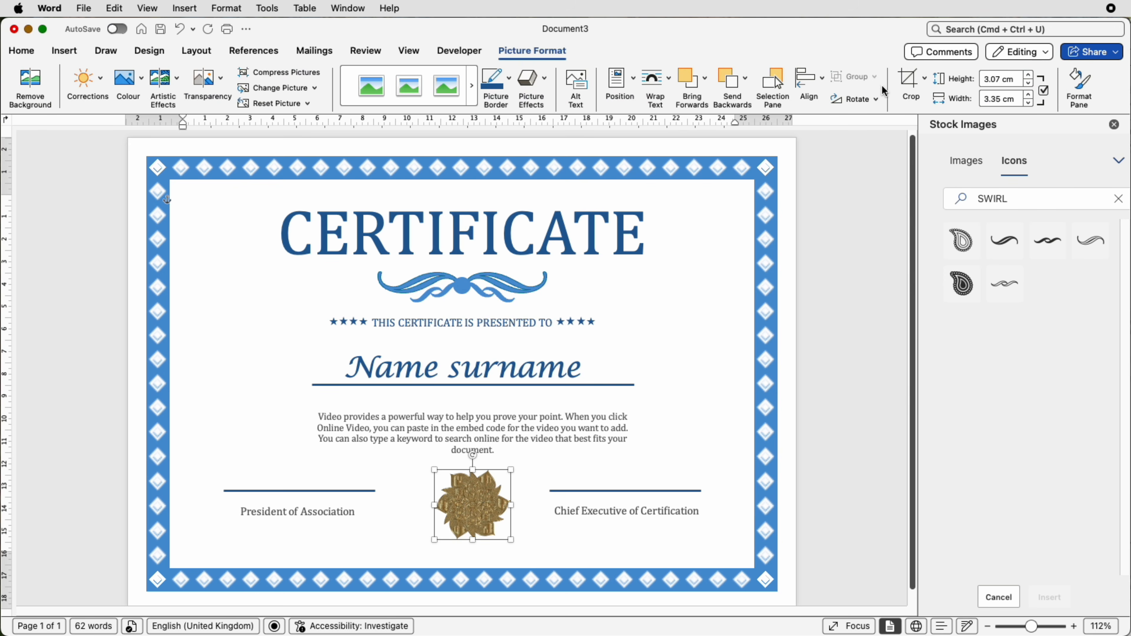
click(808, 84)
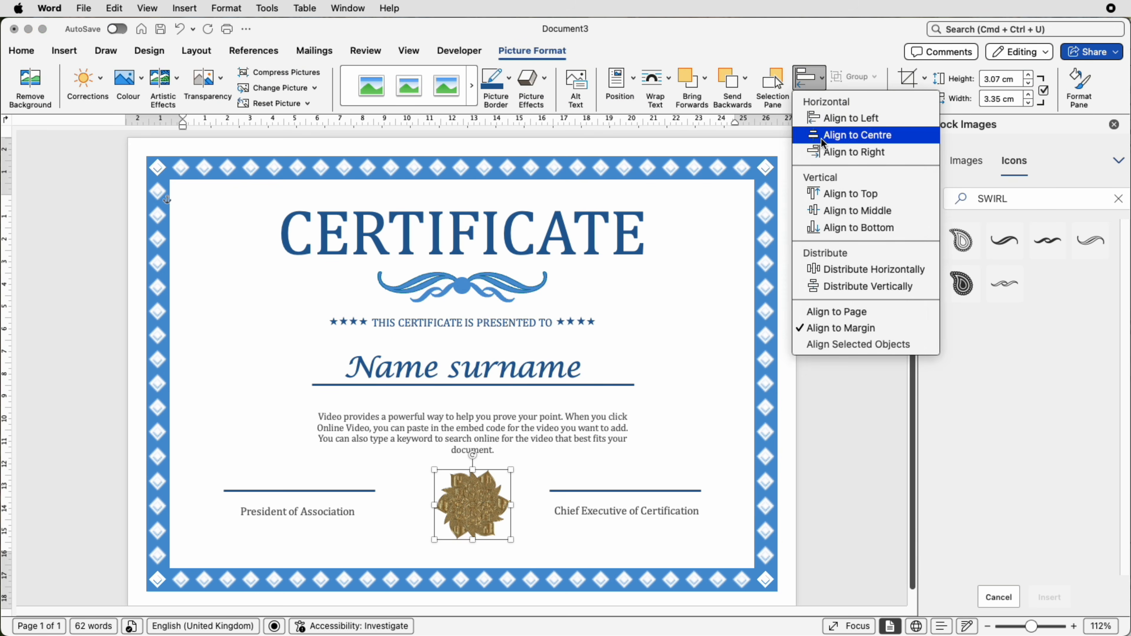
click(820, 138)
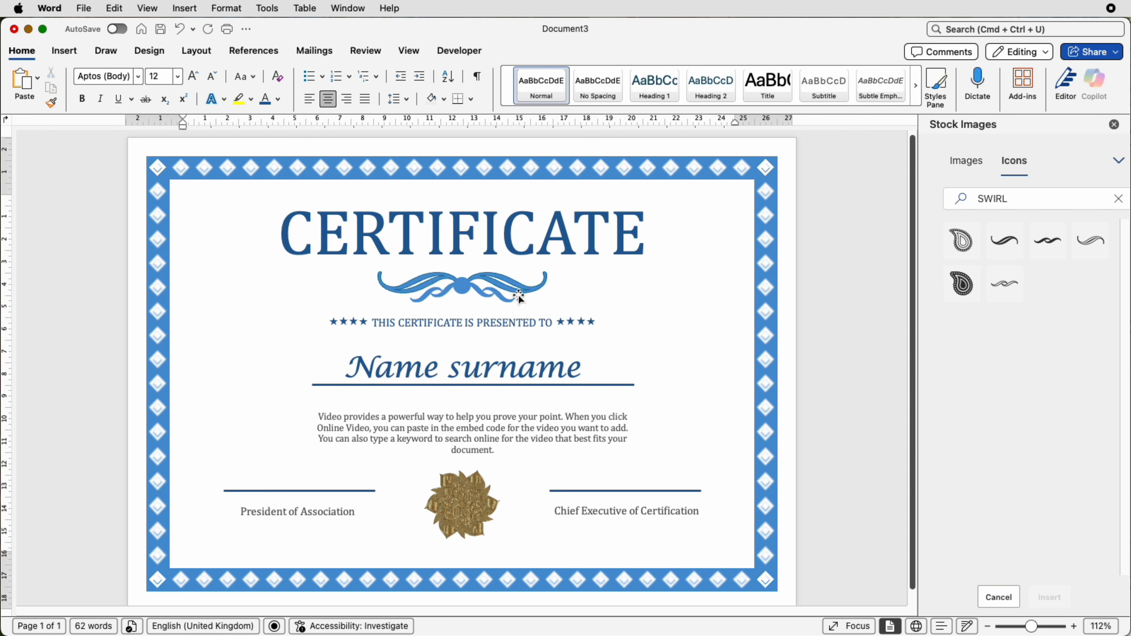
- Draw a rectangle about 29.8 cm wide and 20.9 cm high covering the whole certificate page
click(62, 53)
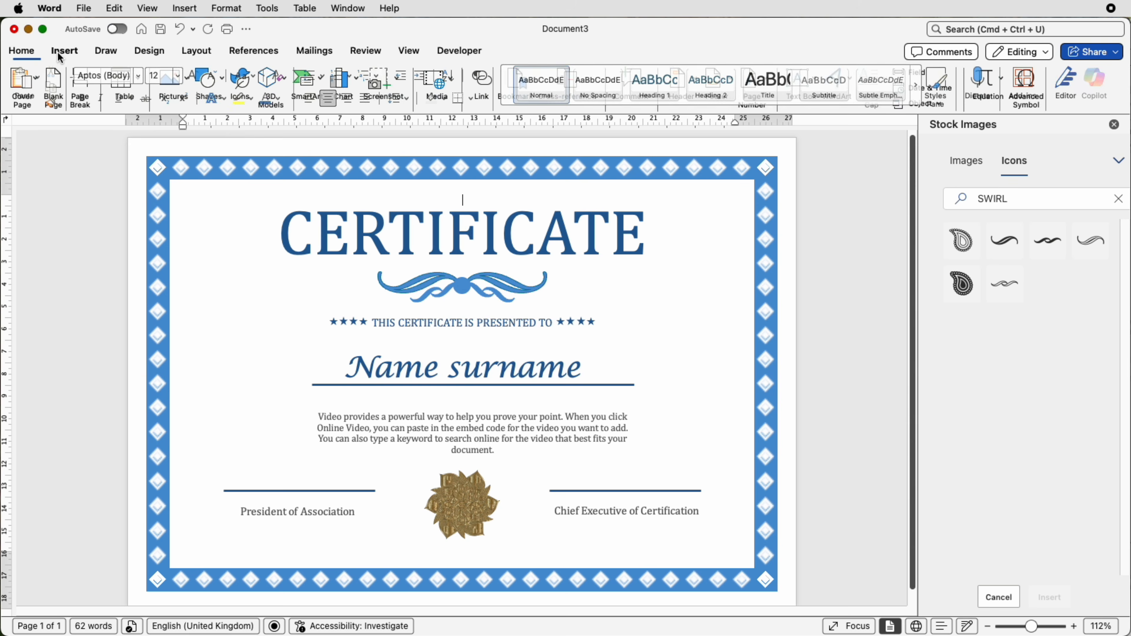
click(209, 79)
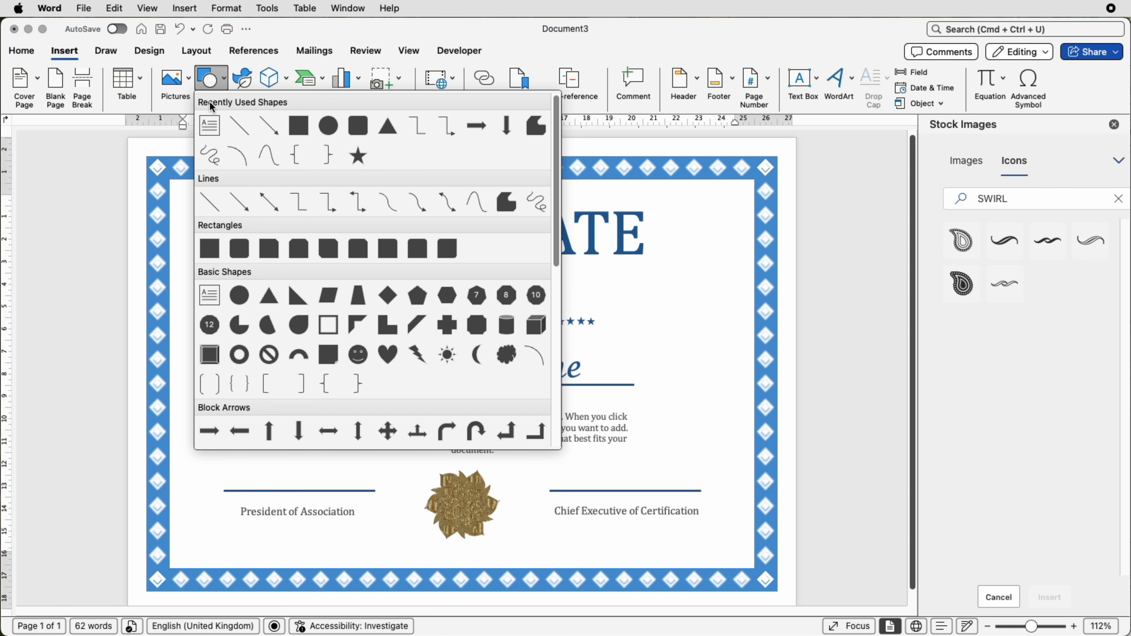
click(210, 249)
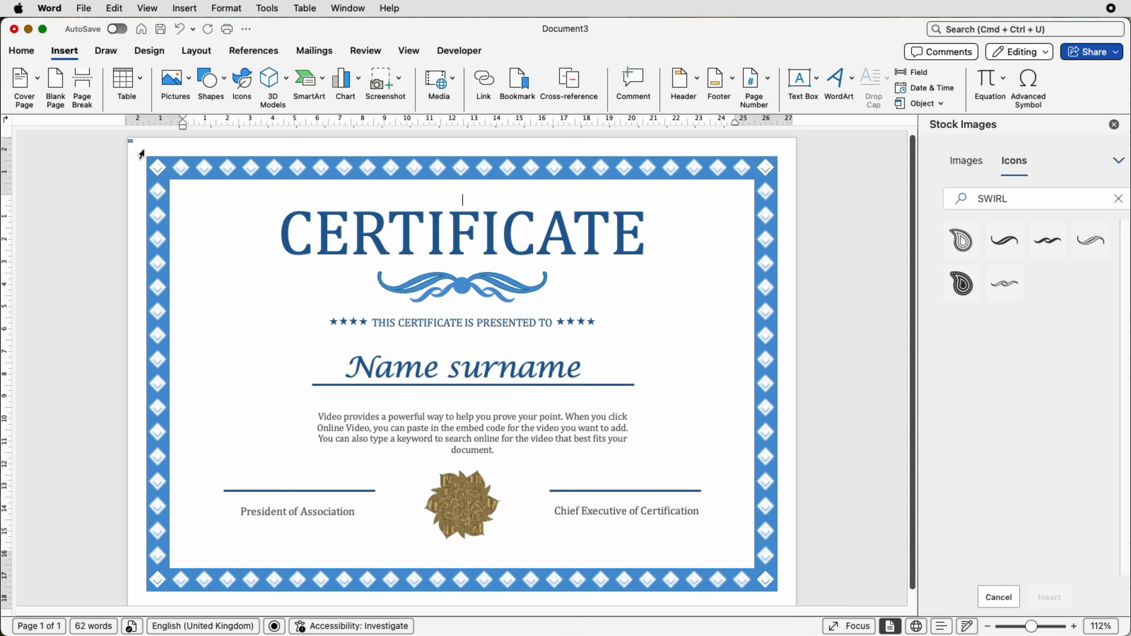
drag(128, 140, 796, 605)
drag(915, 581, 915, 596)
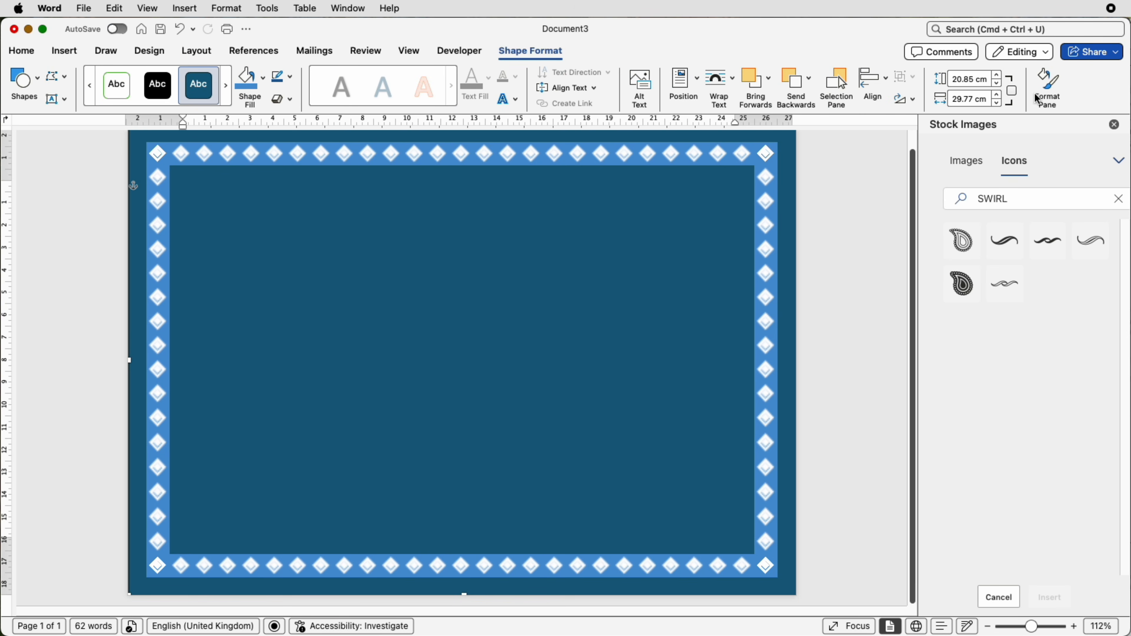
- Give the page-sized rectangle a gradient fill of the Radial type, radiating from its centre
click(1051, 92)
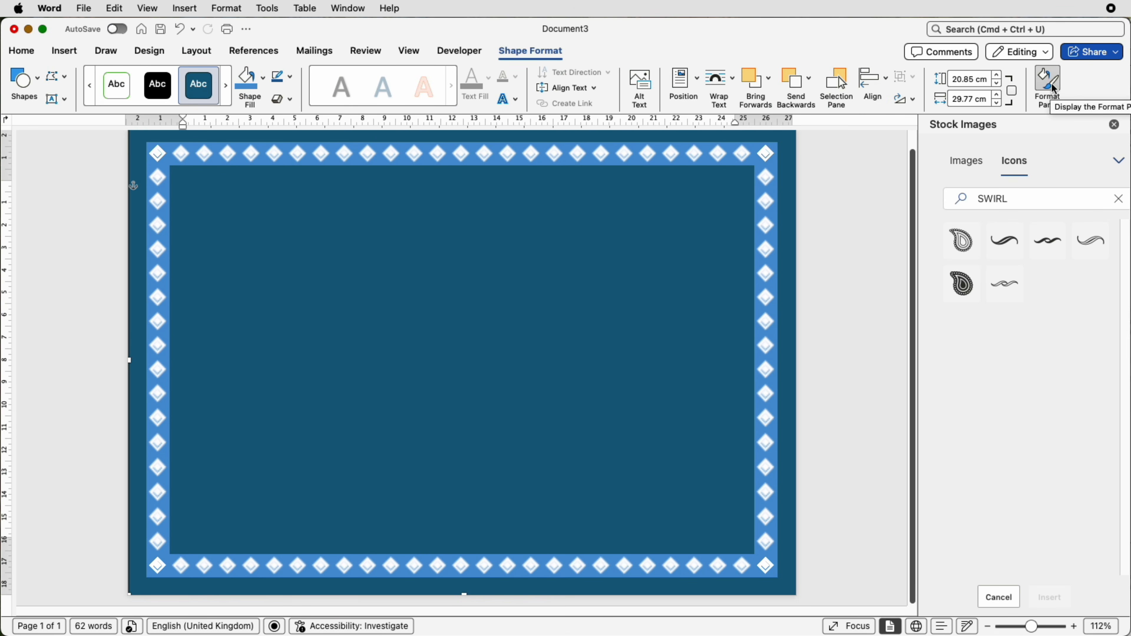
click(1051, 92)
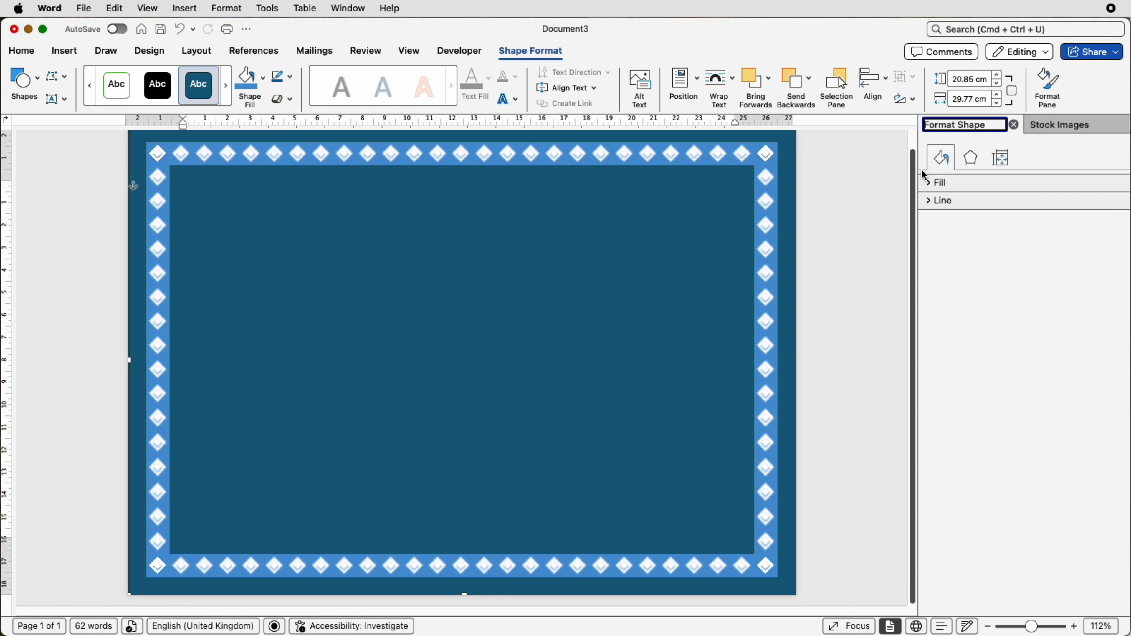
click(933, 184)
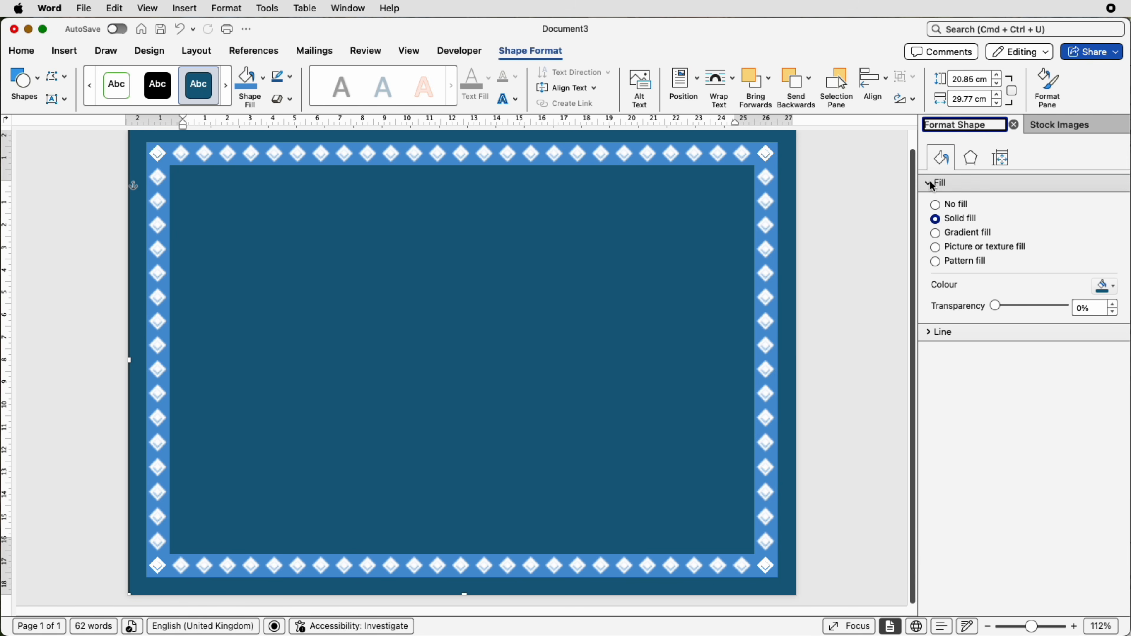
click(937, 236)
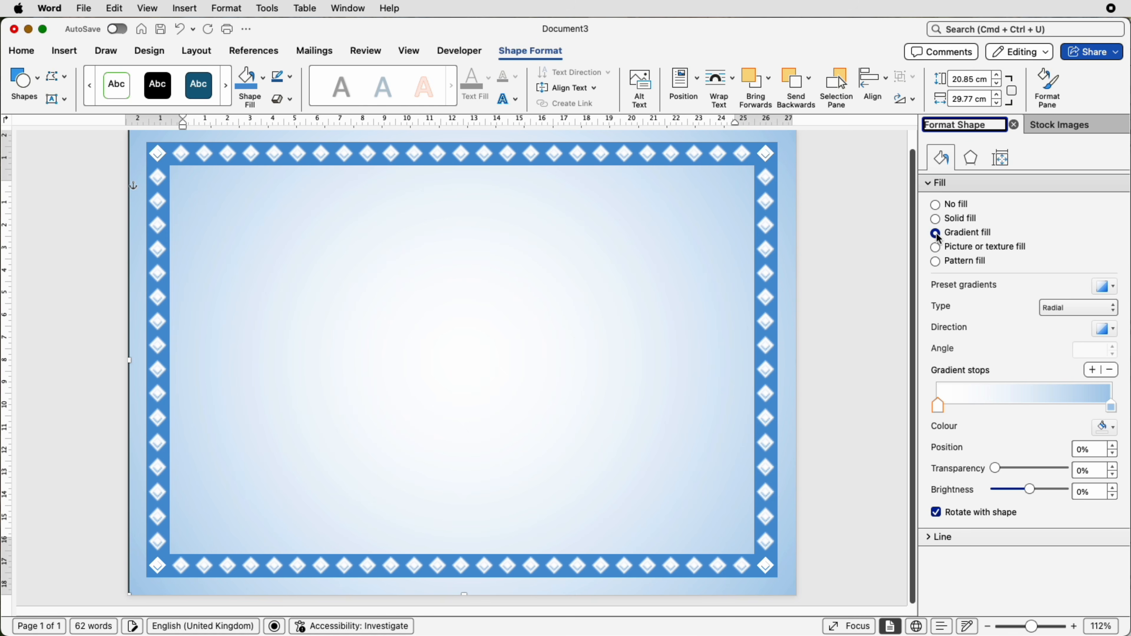
click(1051, 308)
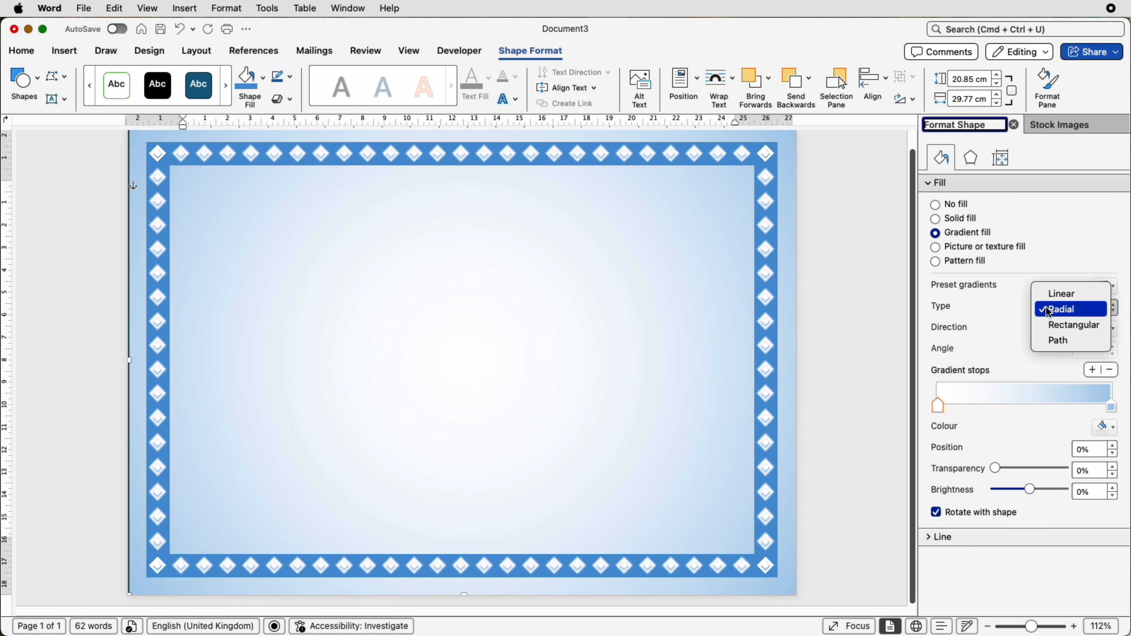
click(1024, 339)
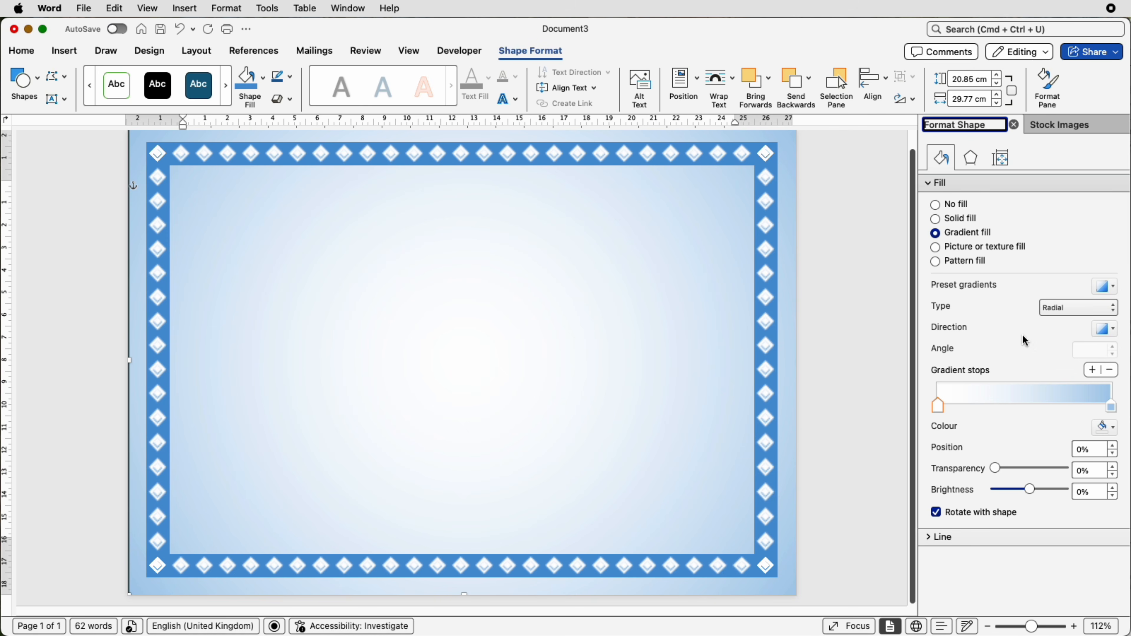
click(1103, 333)
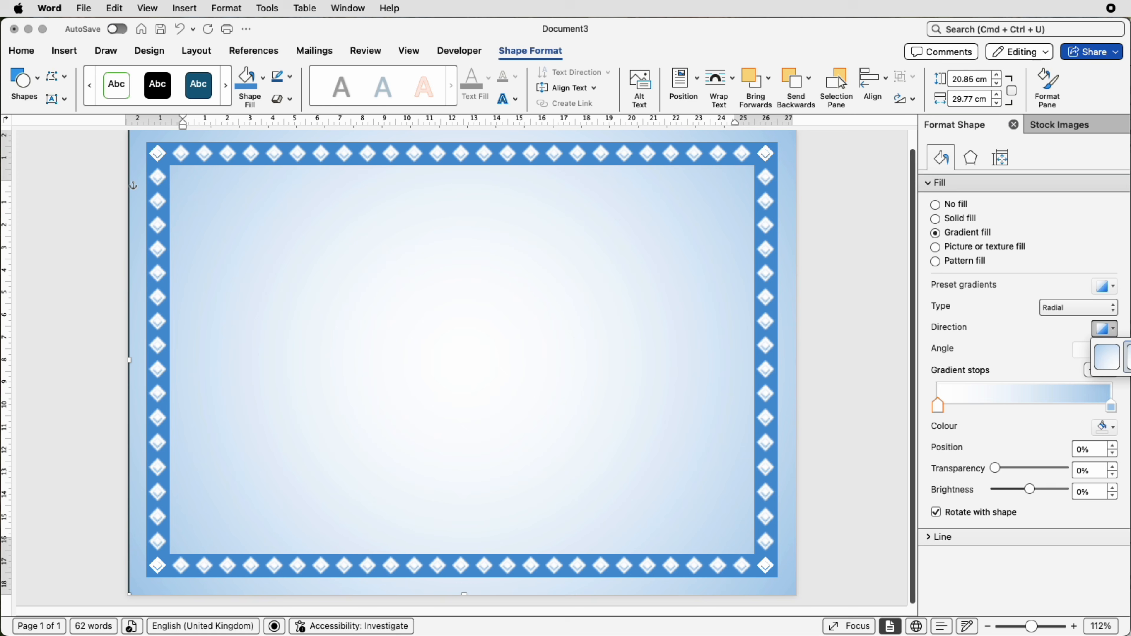
click(1129, 357)
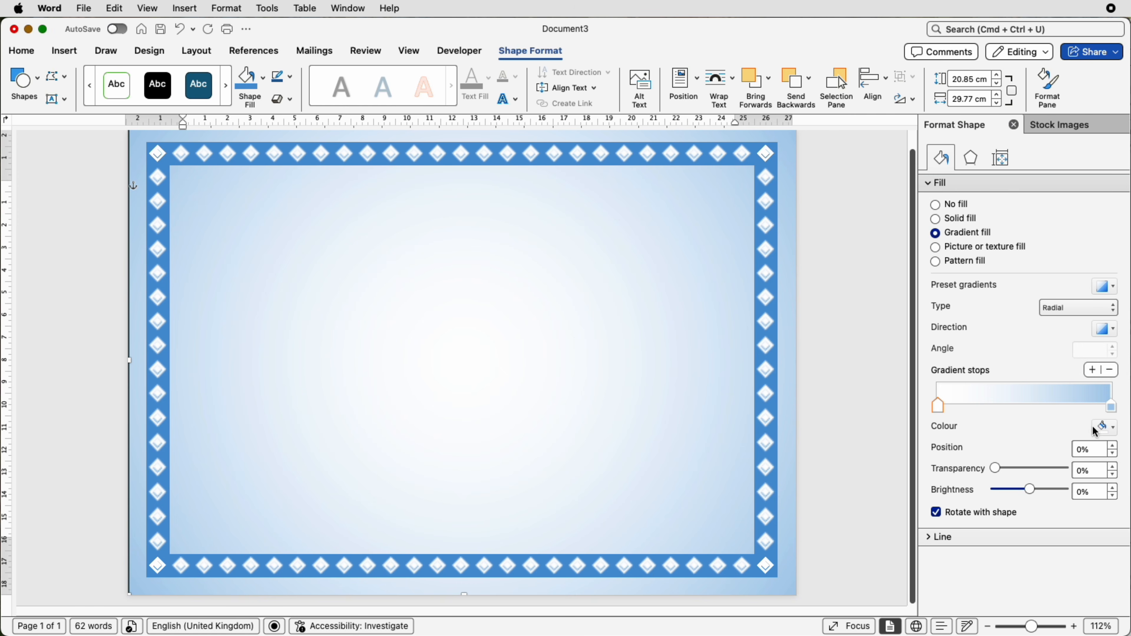
- Set the gradient's first stop to white and its last stop to light blue
click(1114, 433)
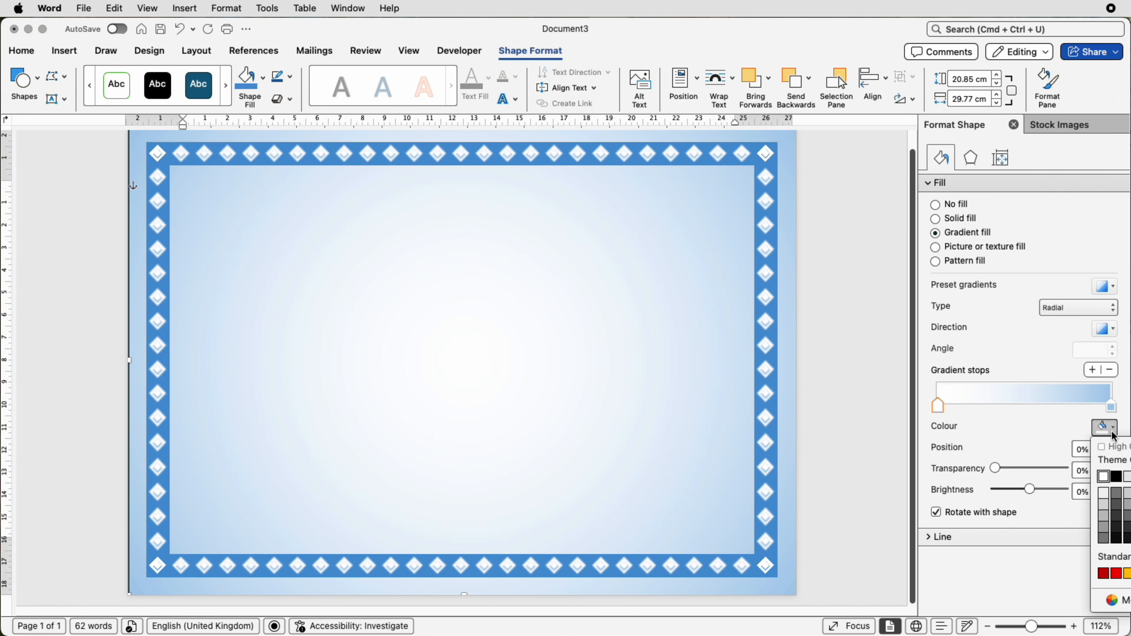
click(1106, 477)
click(1111, 407)
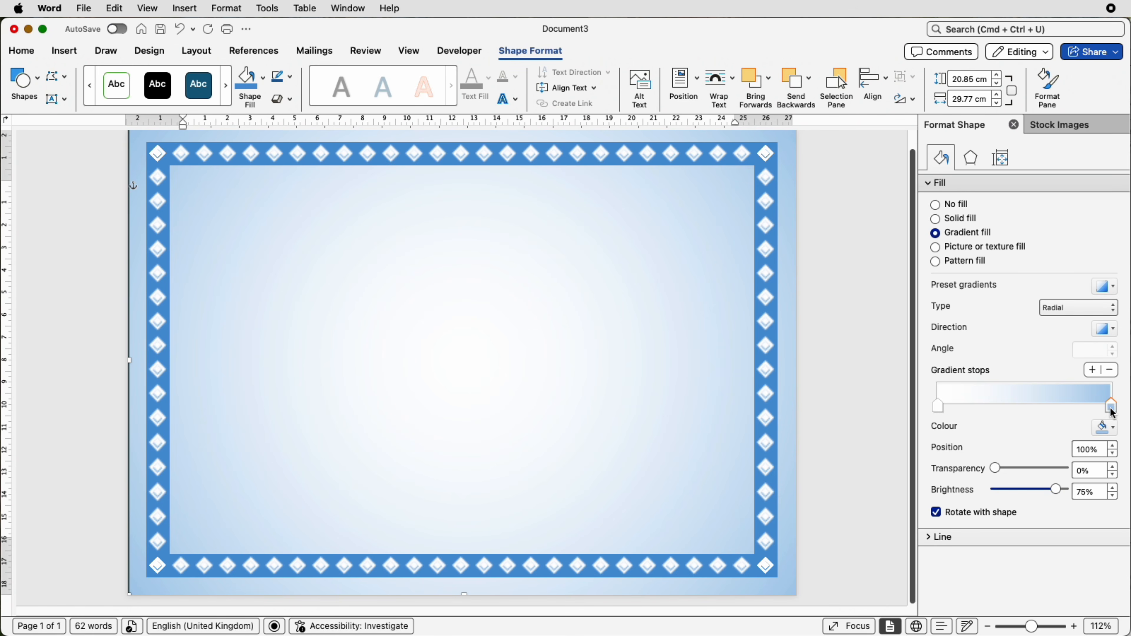
click(1113, 430)
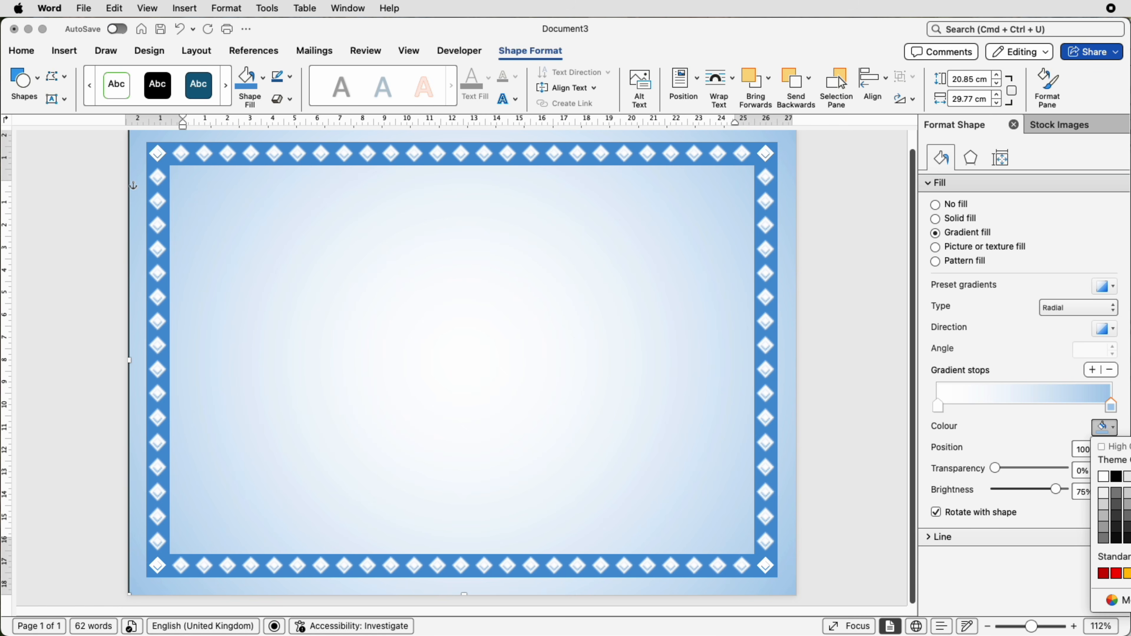
click(1130, 505)
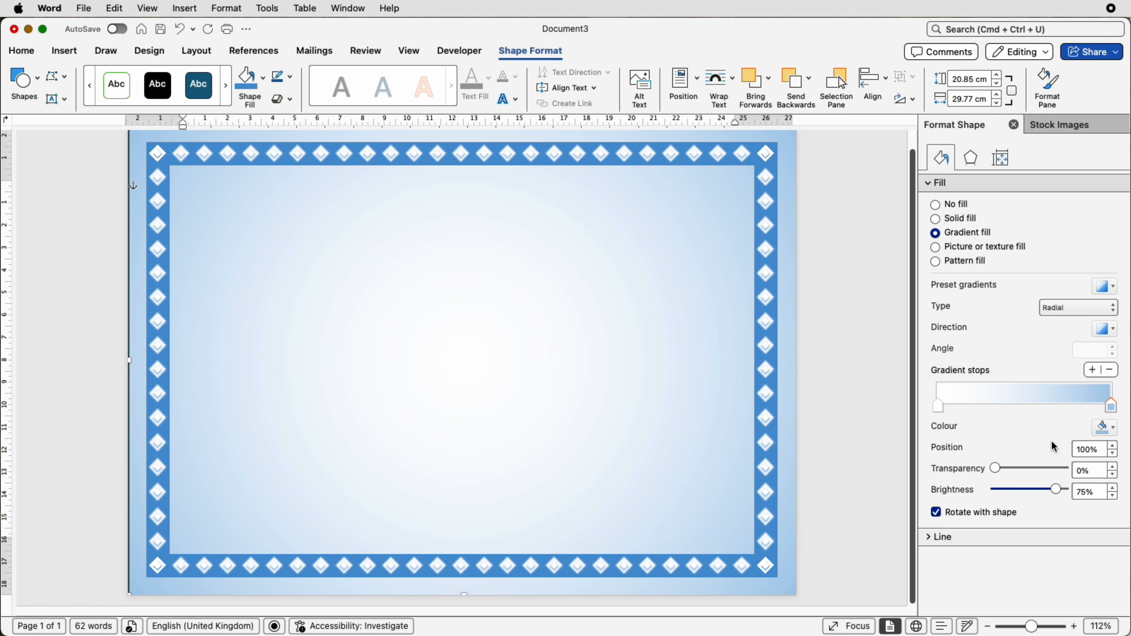
- Place the gradient rectangle behind the text so it serves as the certificate's background
click(733, 91)
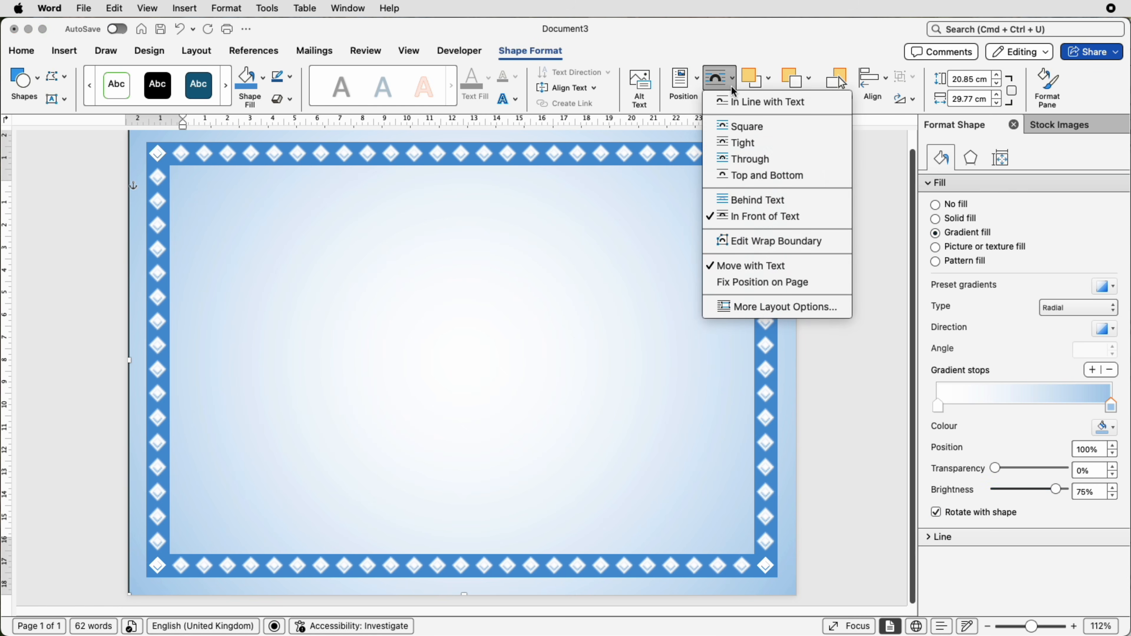
click(742, 202)
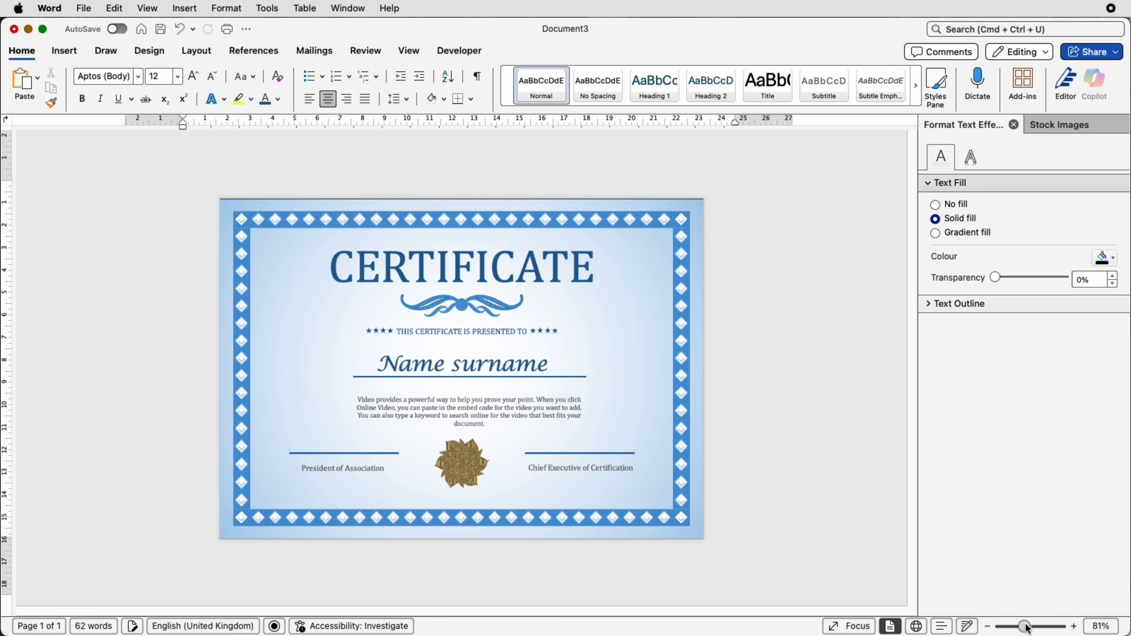
drag(1026, 626, 1024, 625)
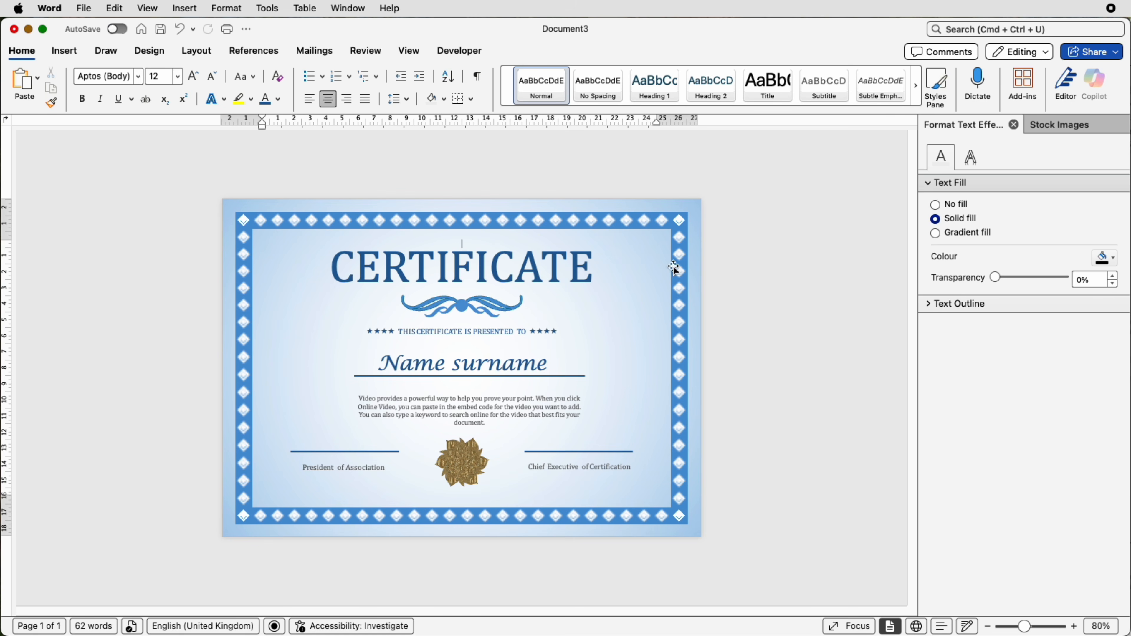
- Examine the file formats offered for saving the certificate, including PDF, and leave without saving
click(84, 8)
click(105, 131)
click(683, 428)
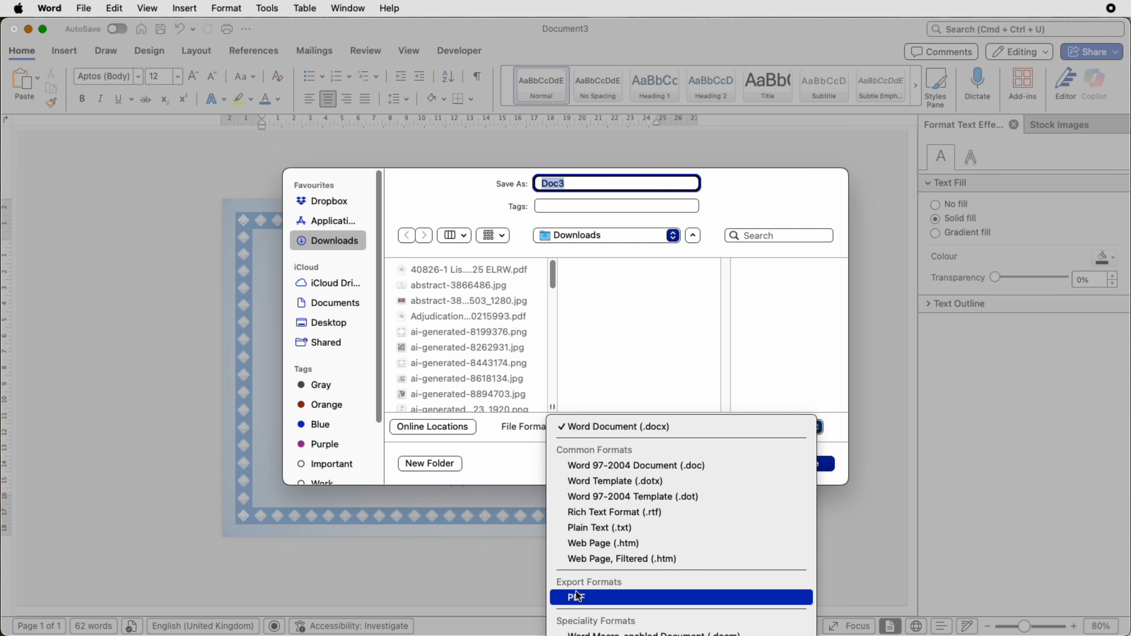
click(867, 539)
click(757, 464)
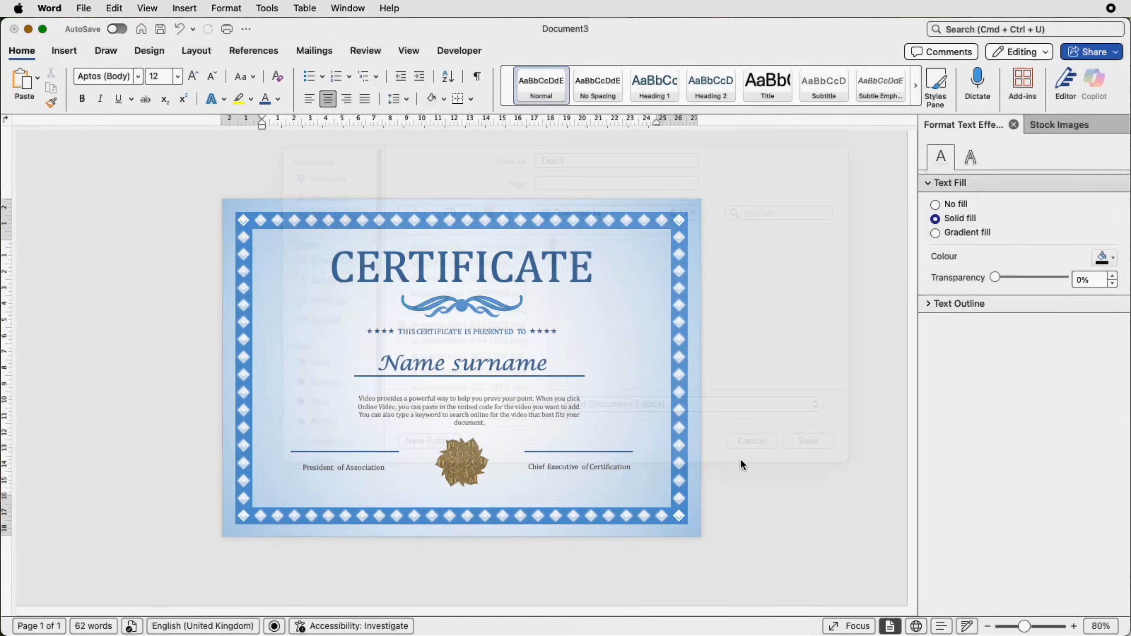